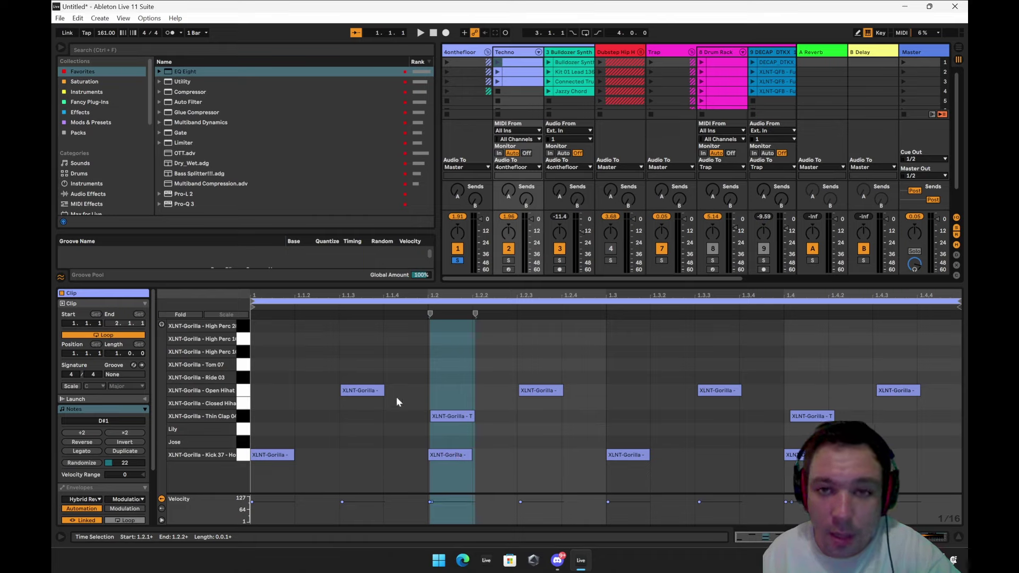
# Play the first clip of the Techno track and open its notes for viewing.
pyautogui.click(499, 64)
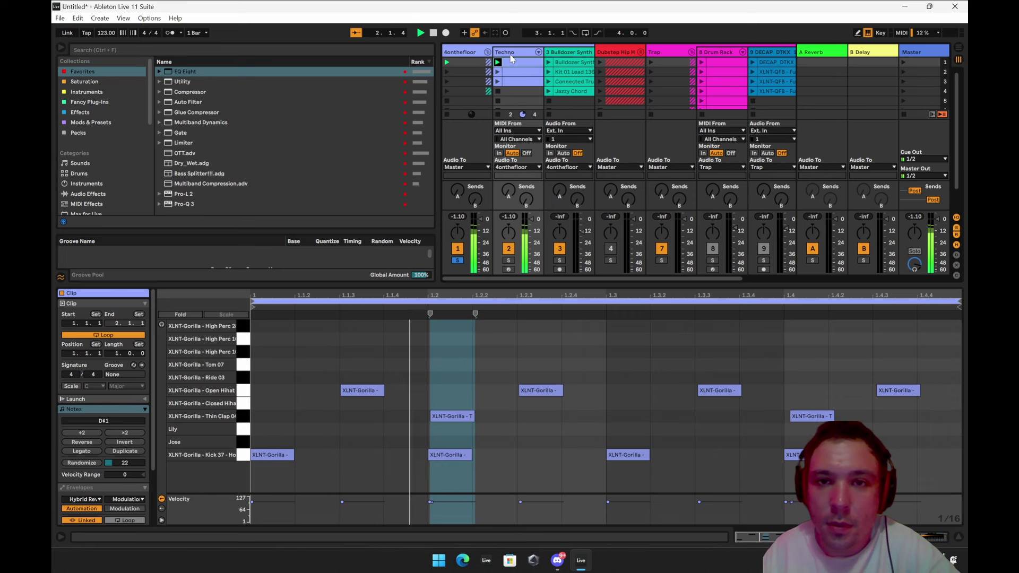
pyautogui.click(486, 52)
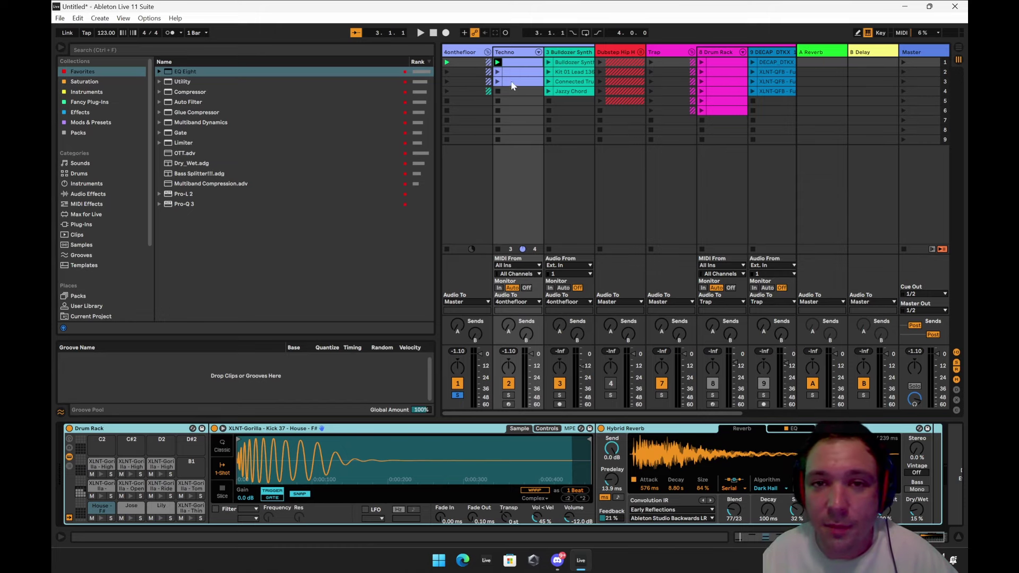
pyautogui.click(497, 63)
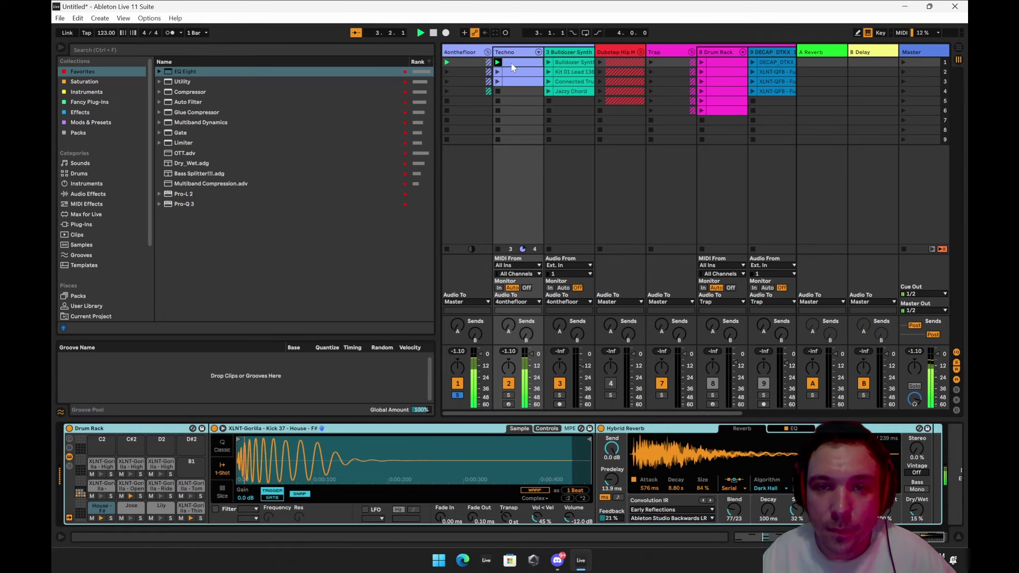
pyautogui.doubleClick(511, 64)
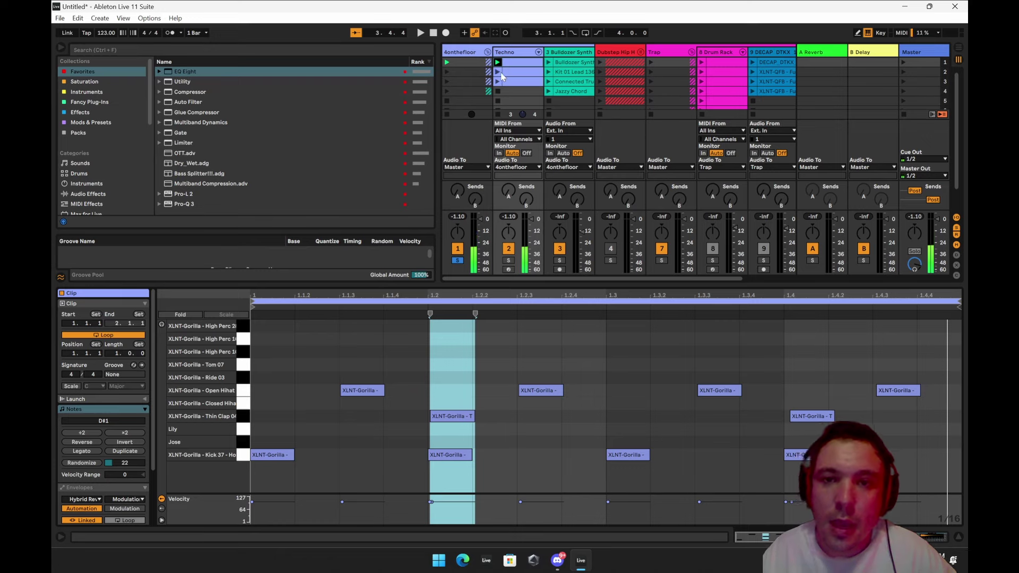
# Play the second Techno clip and inspect how its Thin Clap note at beat 1.2 lines up with the kick.
pyautogui.click(498, 73)
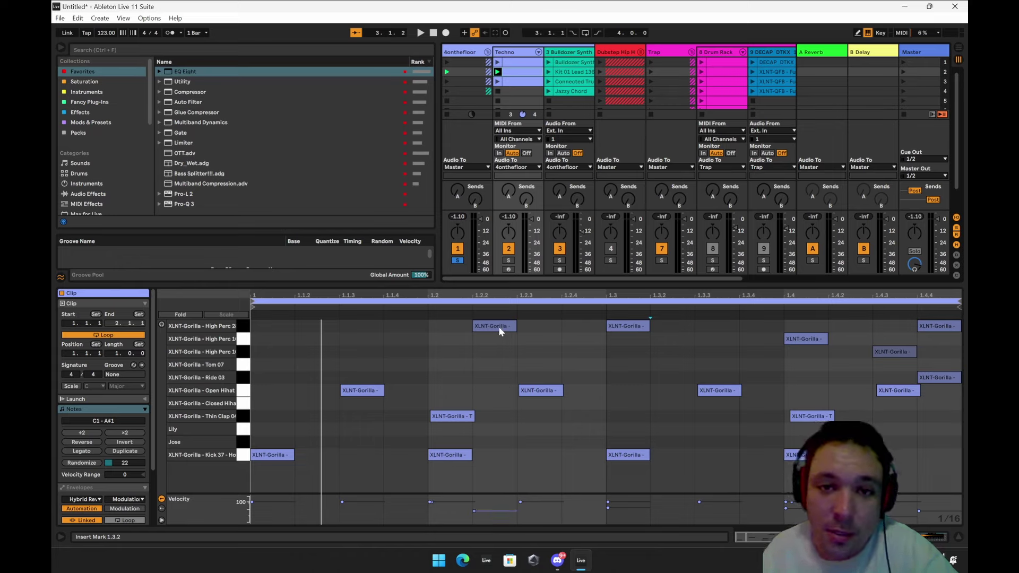
pyautogui.click(498, 74)
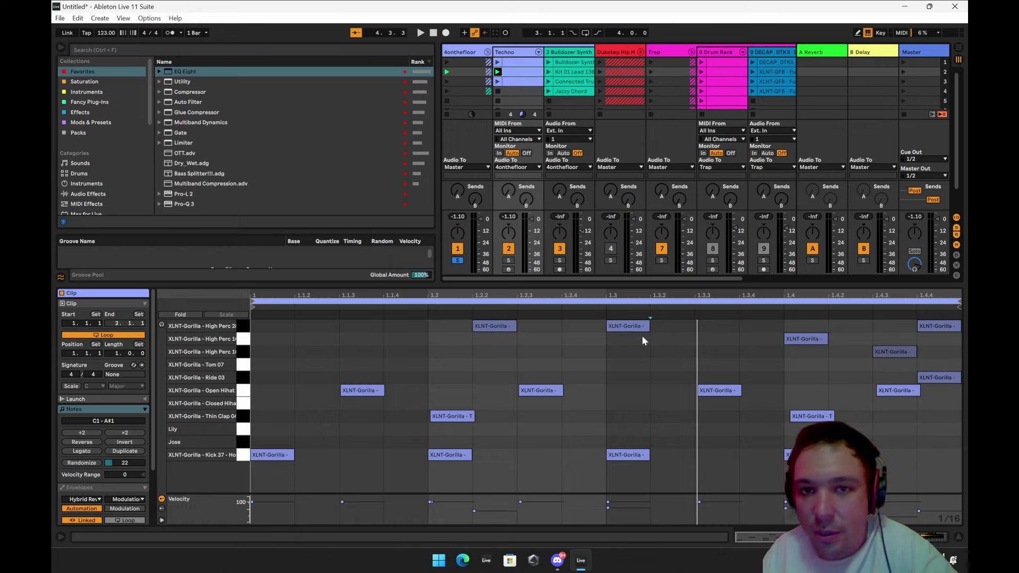
pyautogui.doubleClick(796, 454)
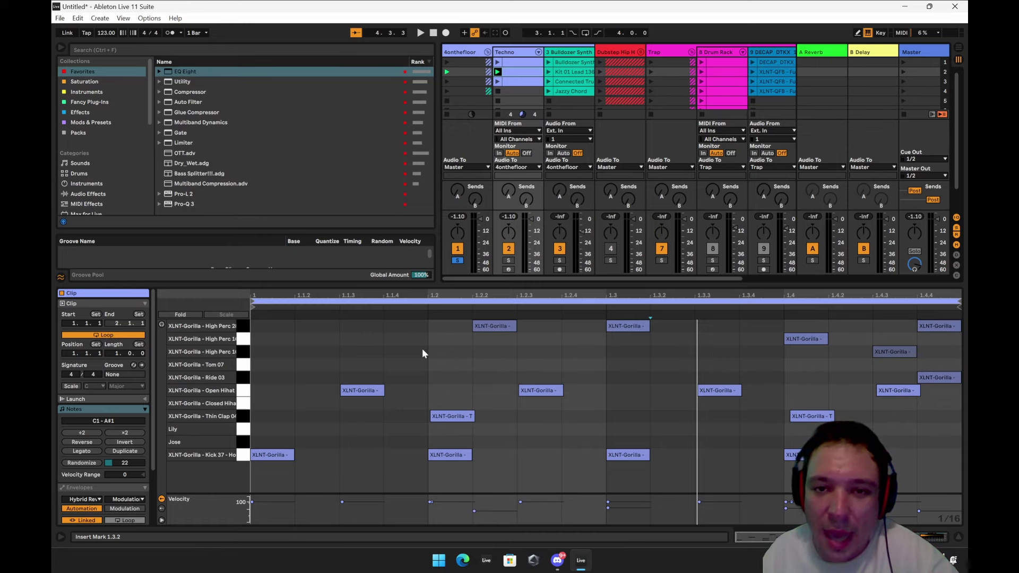
pyautogui.click(441, 416)
pyautogui.press('z')
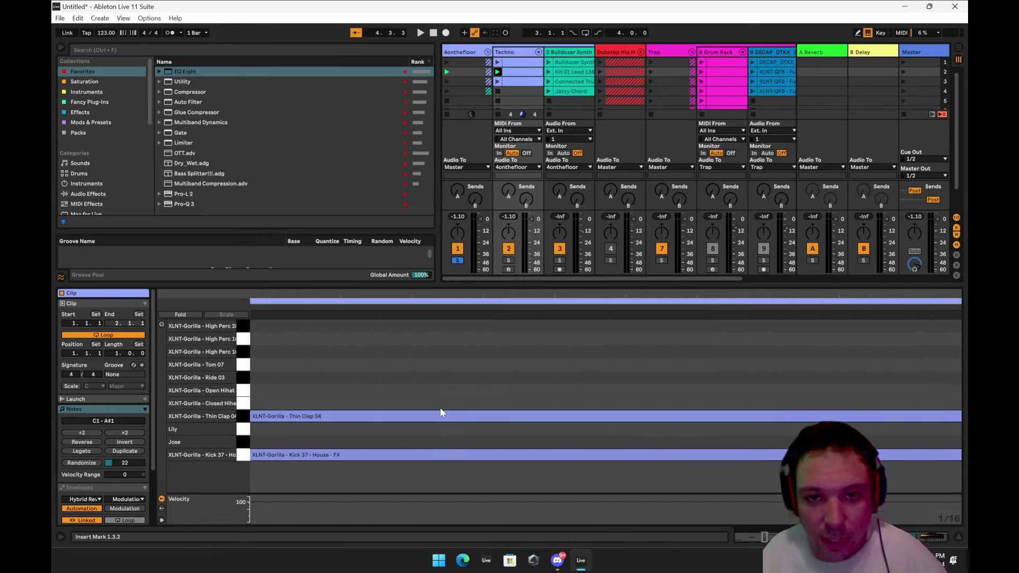
pyautogui.press('-')
pyautogui.press('-')
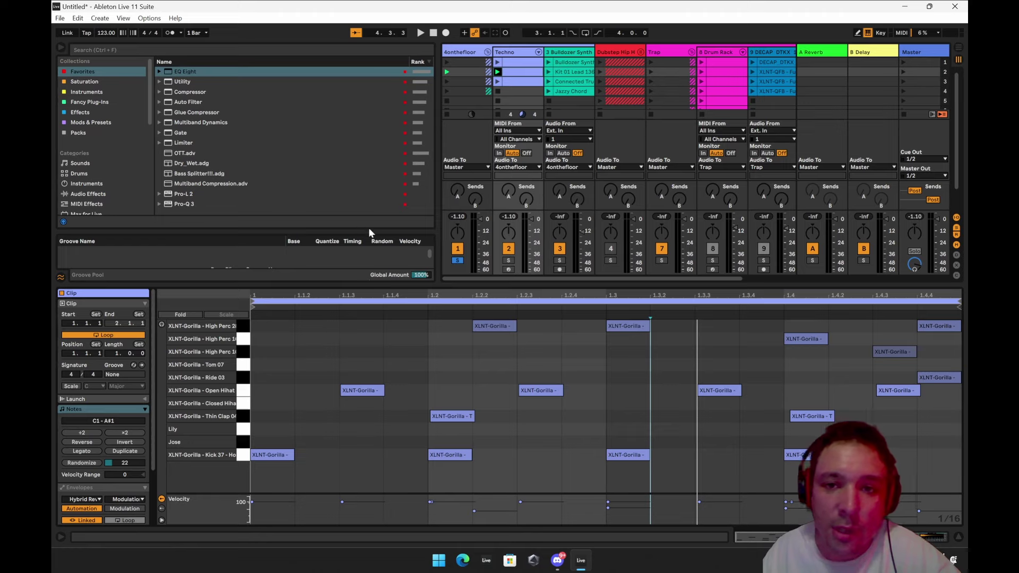
# Enlarge the Groove Pool area and adjust the height of the clip's note editor.
pyautogui.moveTo(367, 232); pyautogui.dragTo(379, 180)
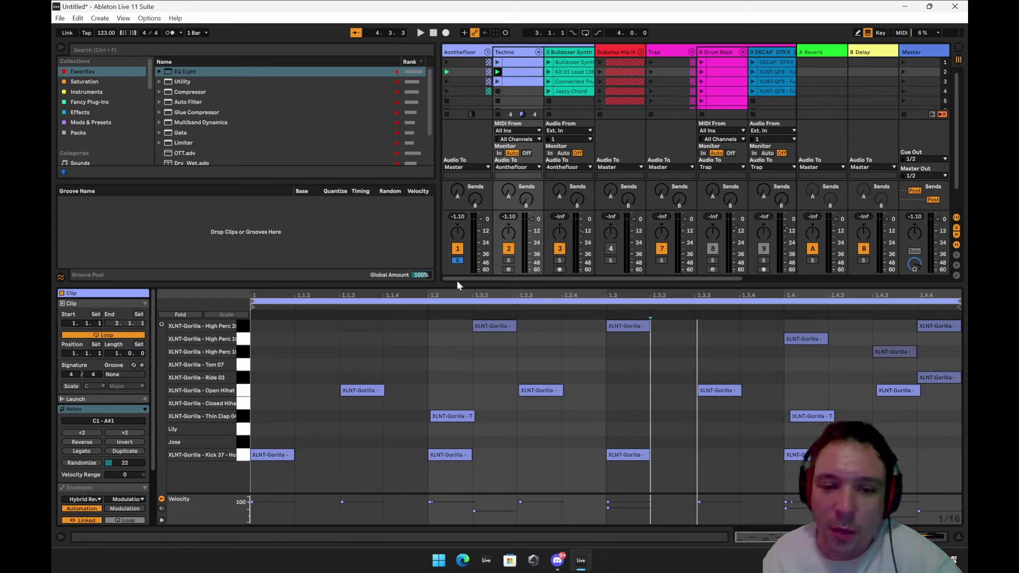
pyautogui.moveTo(457, 283); pyautogui.dragTo(458, 248)
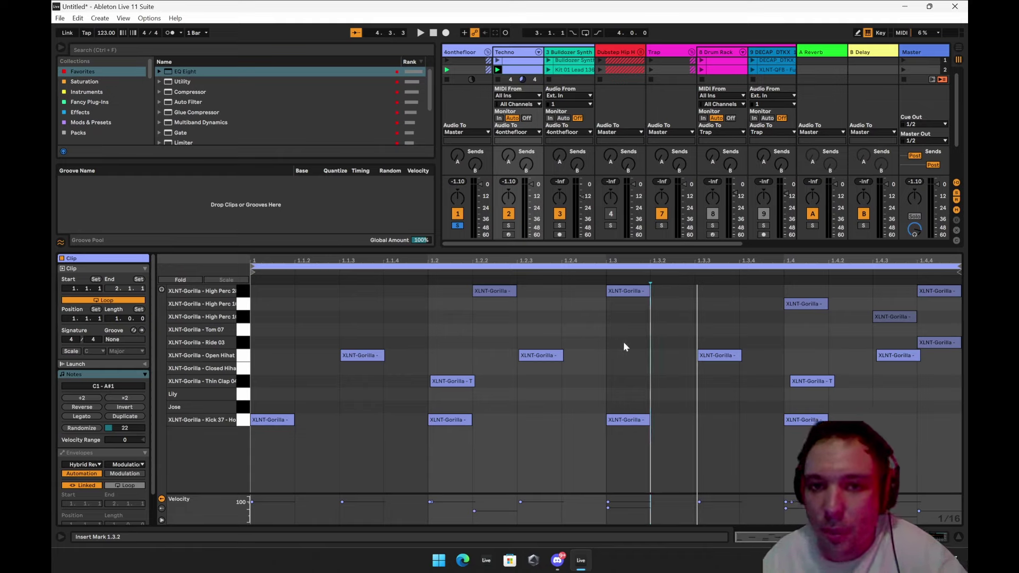
pyautogui.moveTo(623, 248); pyautogui.dragTo(623, 298)
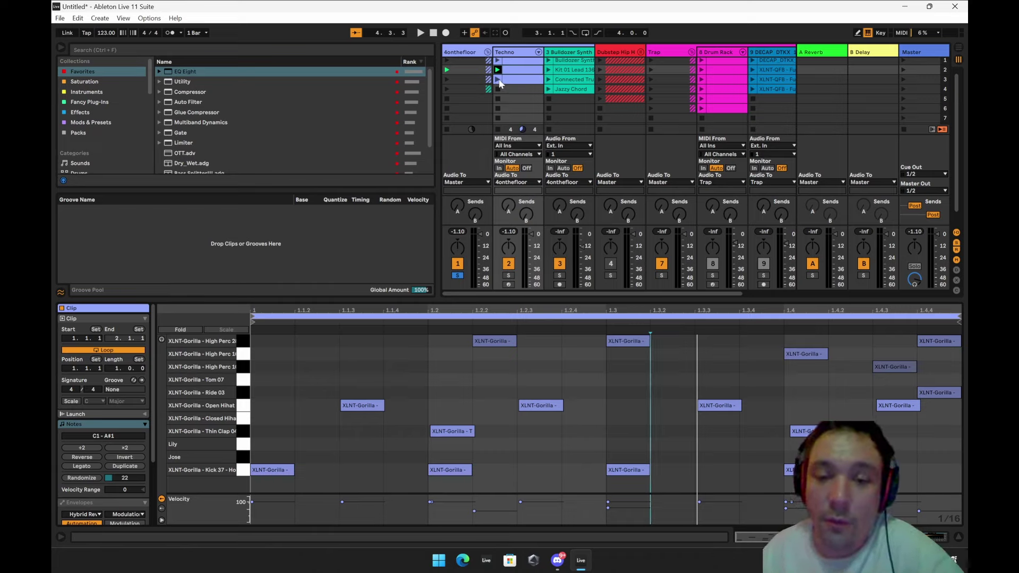
# Play the second Techno clip followed by the third one, and stop playback.
pyautogui.click(498, 69)
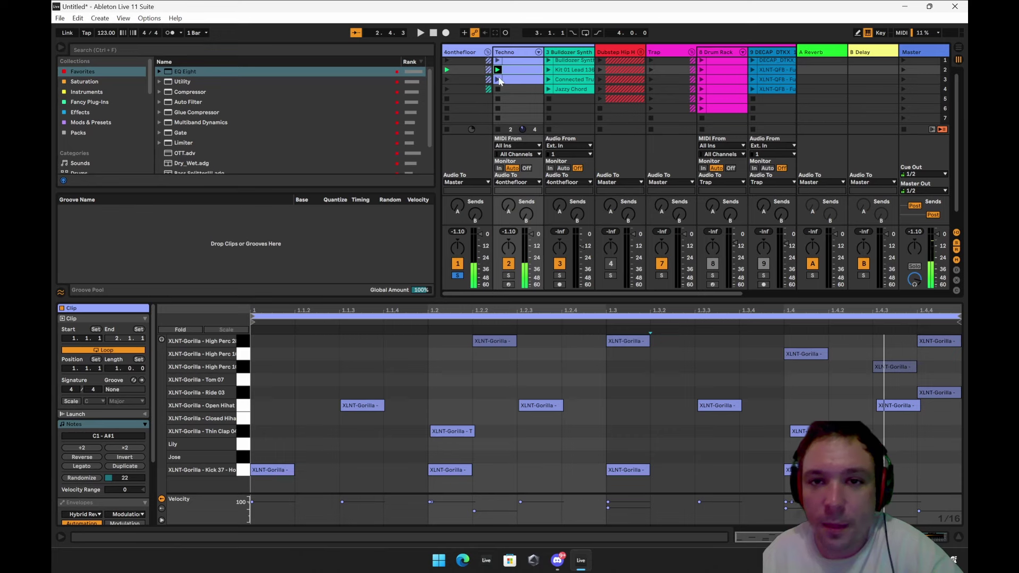
pyautogui.click(497, 79)
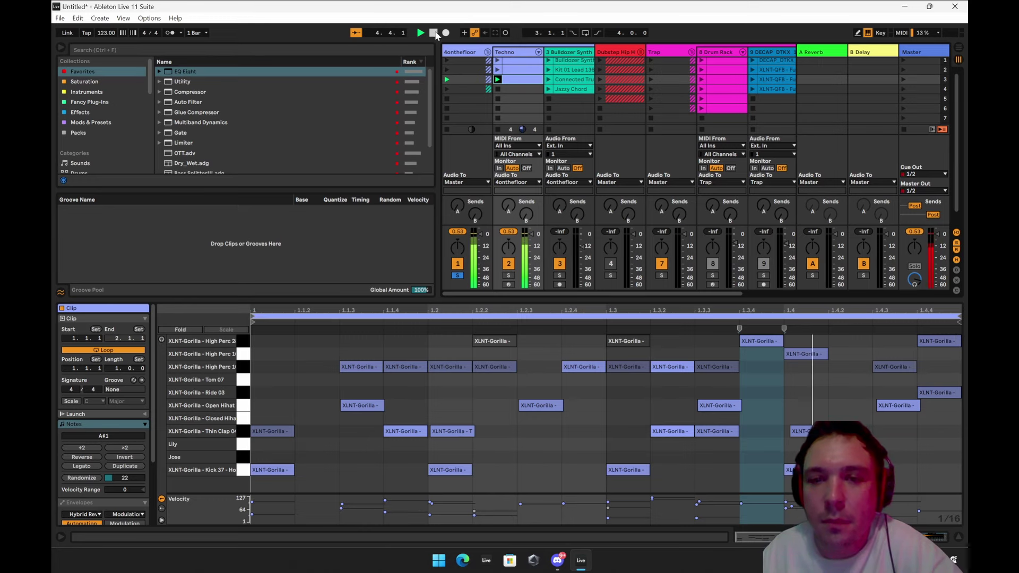
pyautogui.click(433, 33)
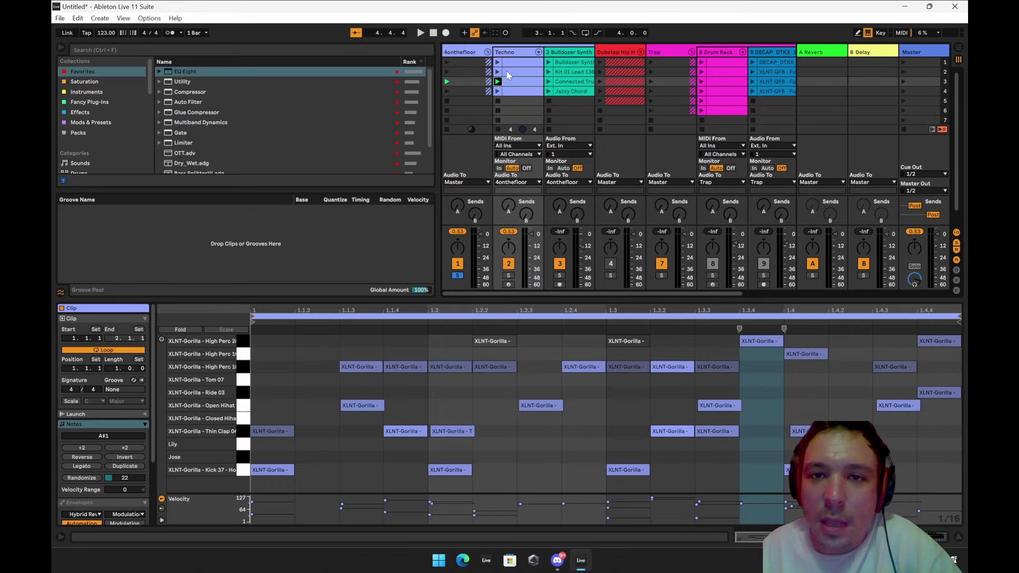
# Compare the Techno grooves by playing the second, third and first clips in turn, and stop playback.
pyautogui.click(498, 72)
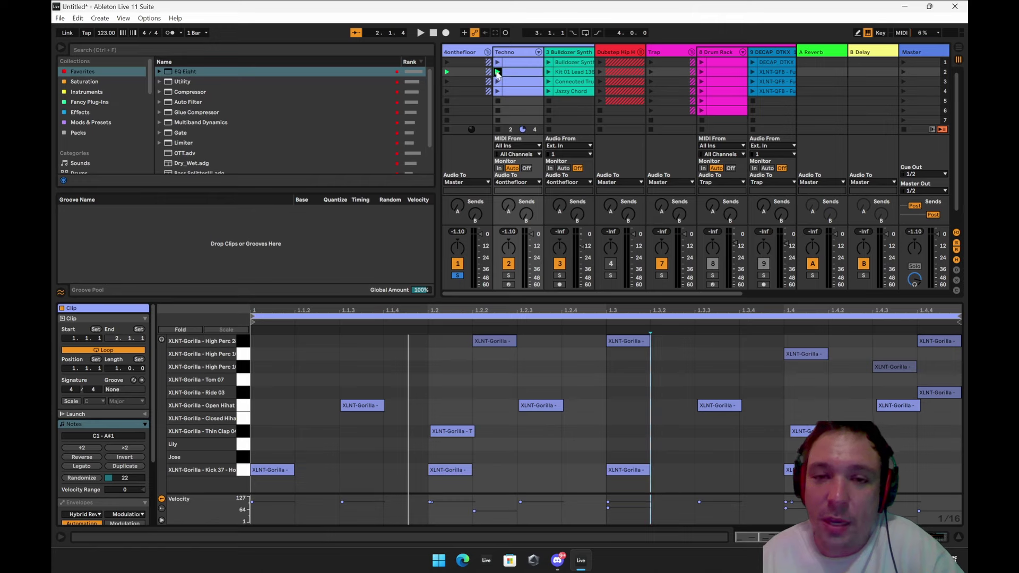
pyautogui.click(499, 83)
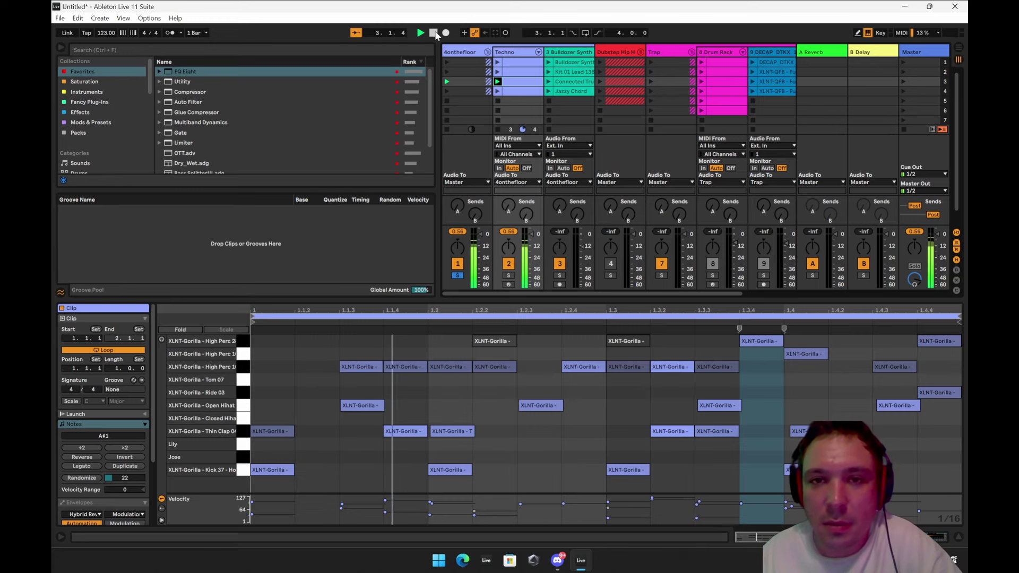
pyautogui.click(498, 62)
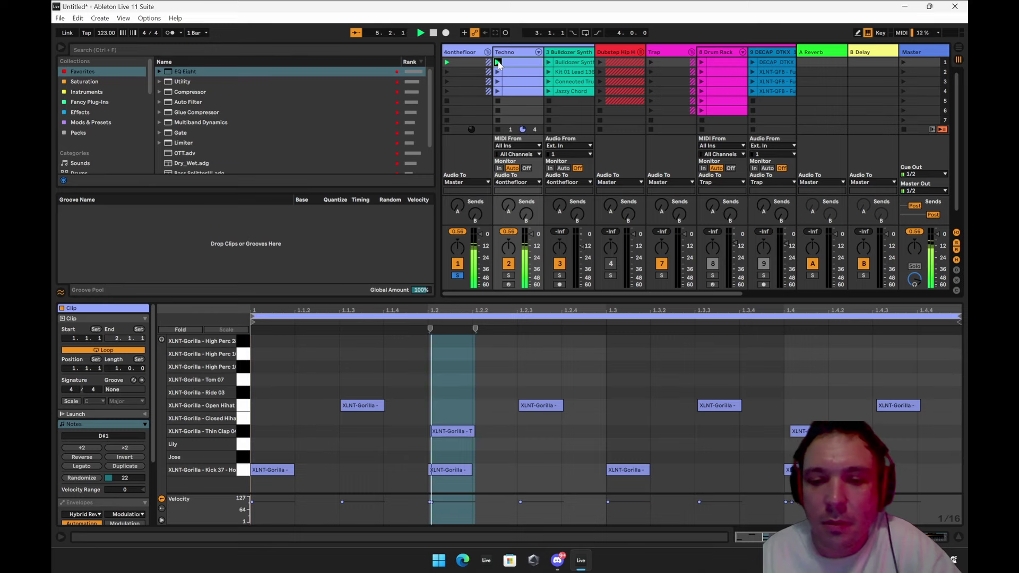
pyautogui.click(433, 34)
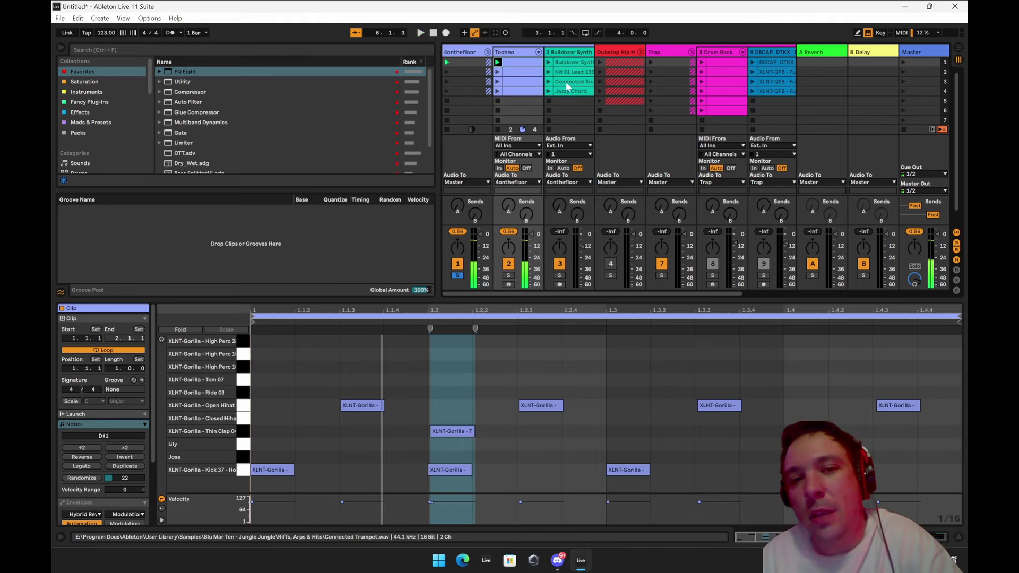
# Widen the session tracks area and view the notes of the empty fourth Techno clip and the first clip.
pyautogui.click(511, 94)
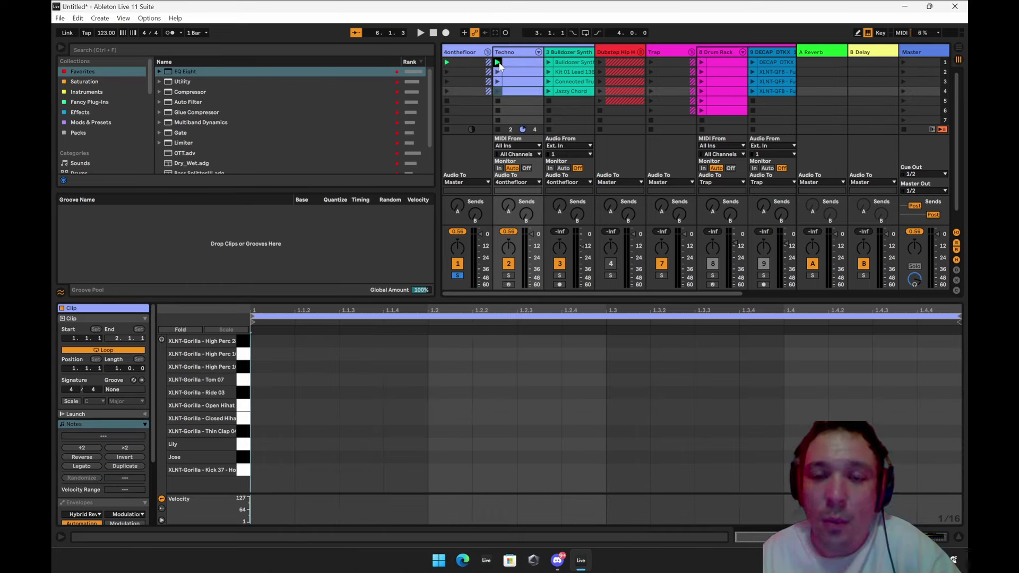
pyautogui.scroll(-1, 517, 92)
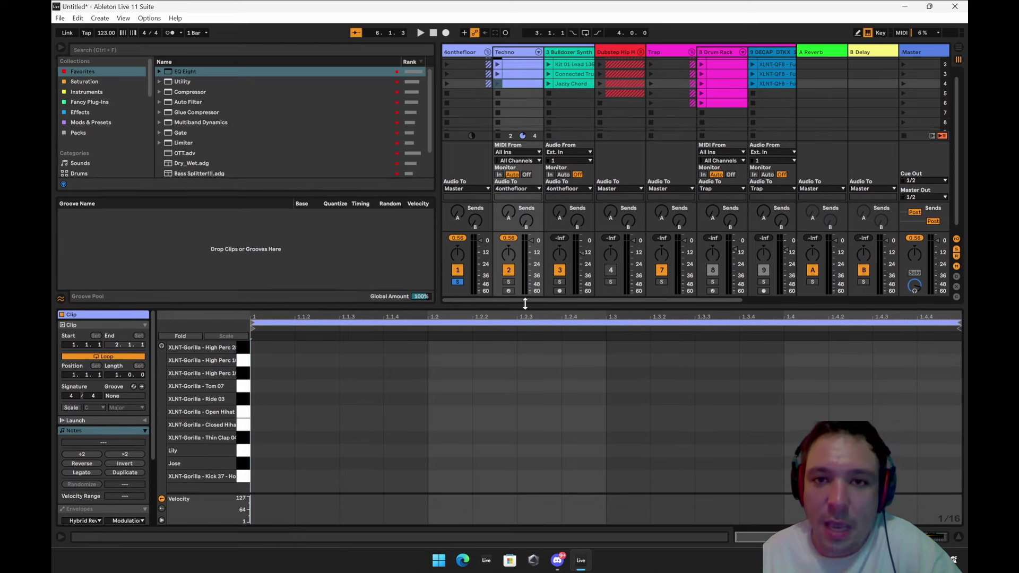
pyautogui.moveTo(437, 249); pyautogui.dragTo(368, 249)
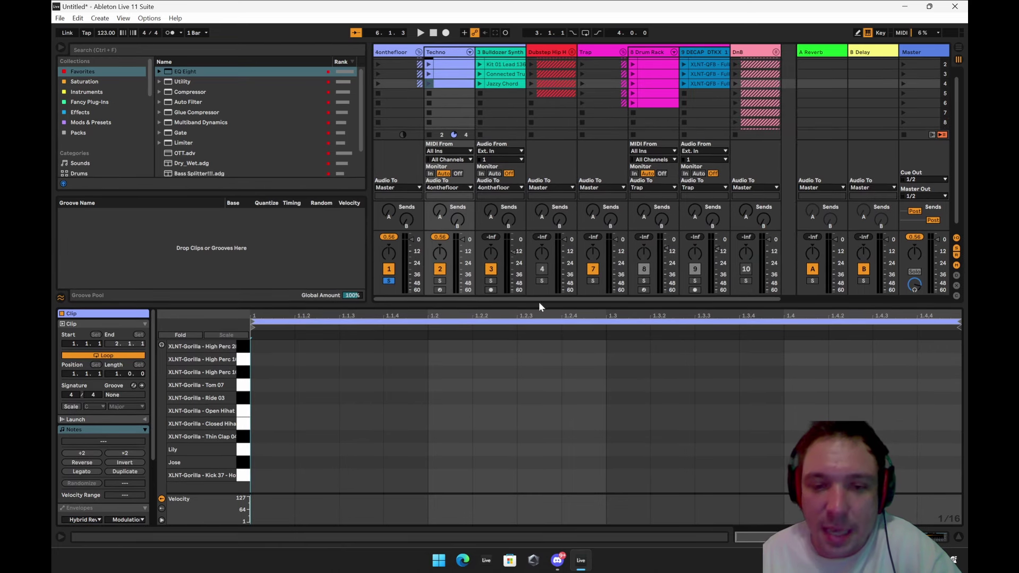
pyautogui.scroll(1, 438, 64)
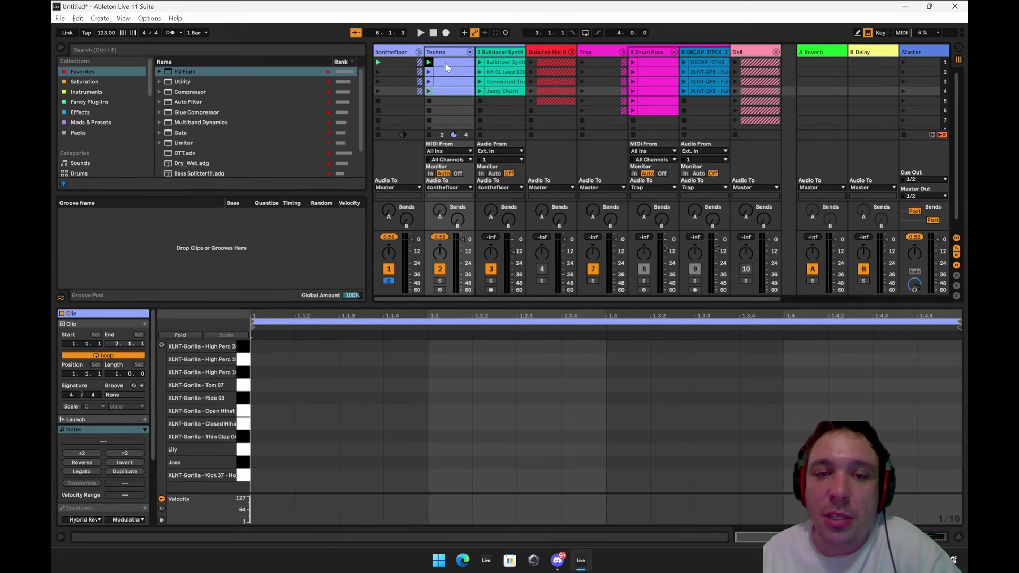
pyautogui.click(446, 66)
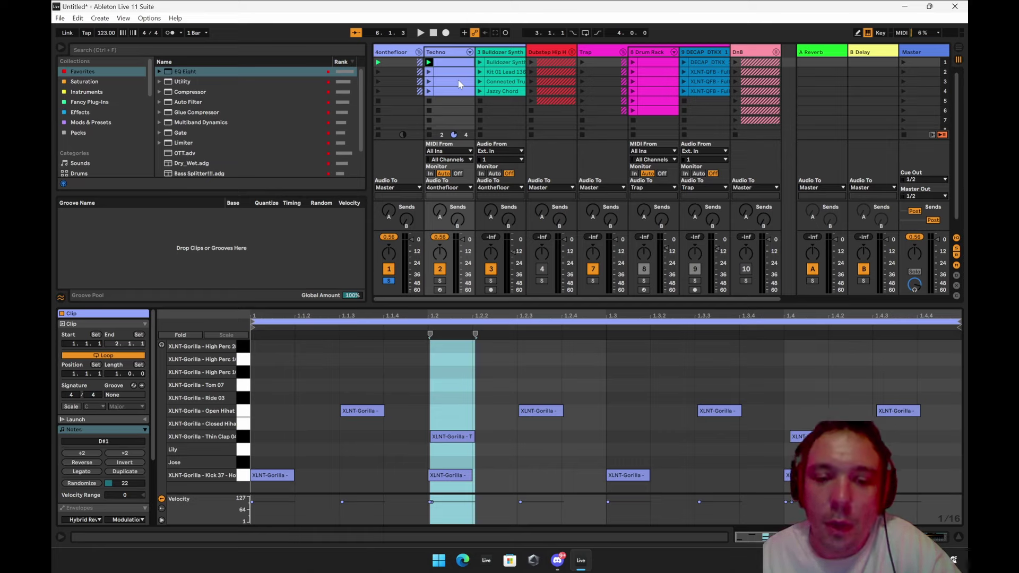
# Hide the sends and return tracks, and enlarge the note editor of the empty fourth Techno clip.
pyautogui.click(957, 248)
pyautogui.click(957, 254)
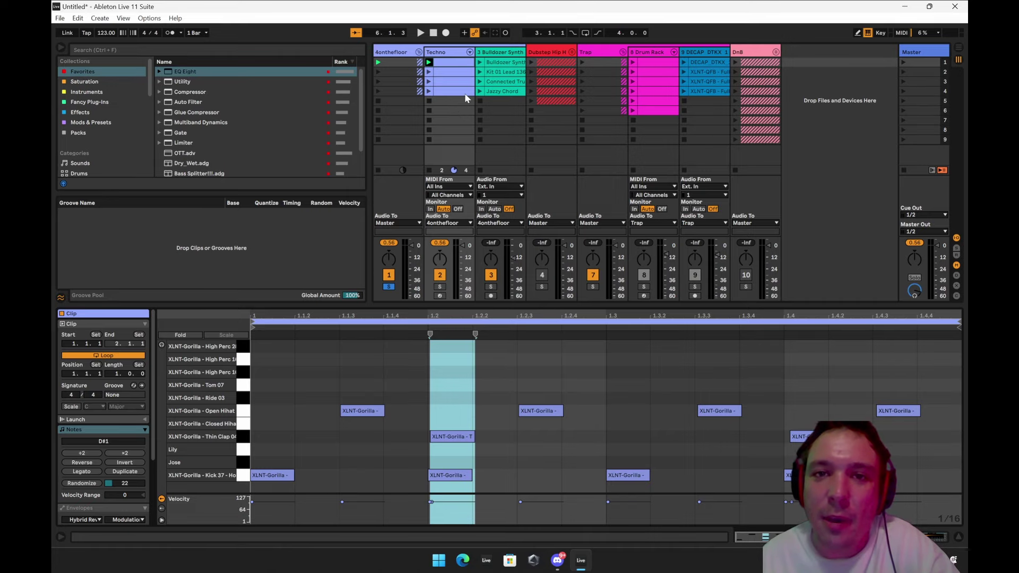
pyautogui.press('Delete')
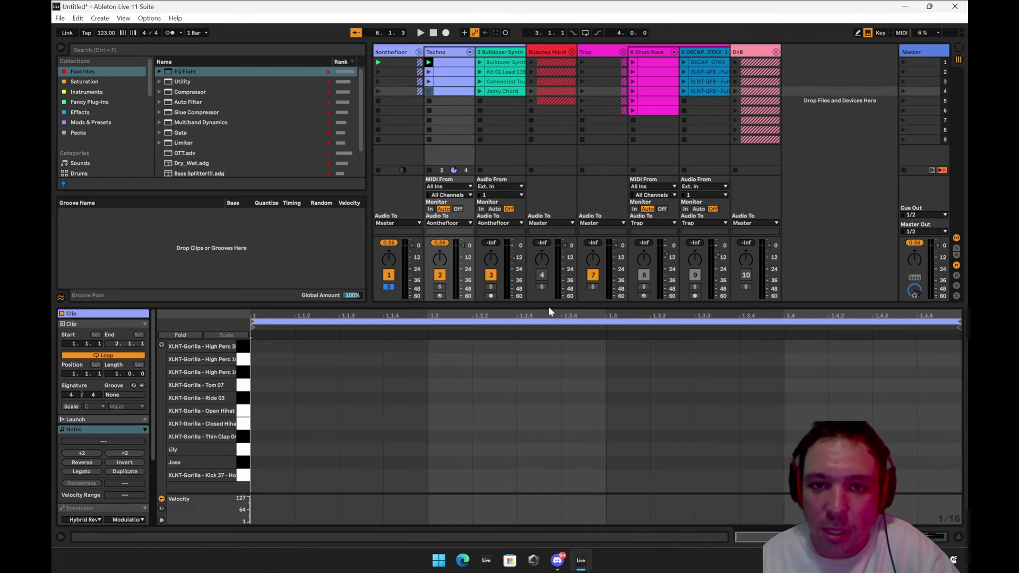
pyautogui.moveTo(548, 306); pyautogui.dragTo(534, 188)
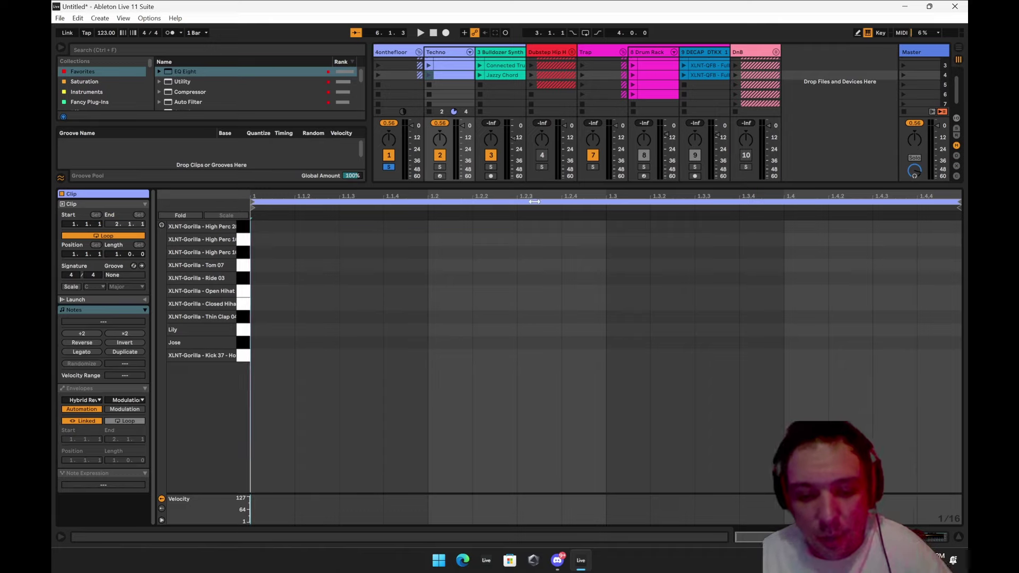
# Draw Kick 37 notes on beats 1, 1.2, 1.3 and 1.4, and Thin Clap 04 notes on 1.2 and 1.4.
pyautogui.press('b')
pyautogui.click(282, 355)
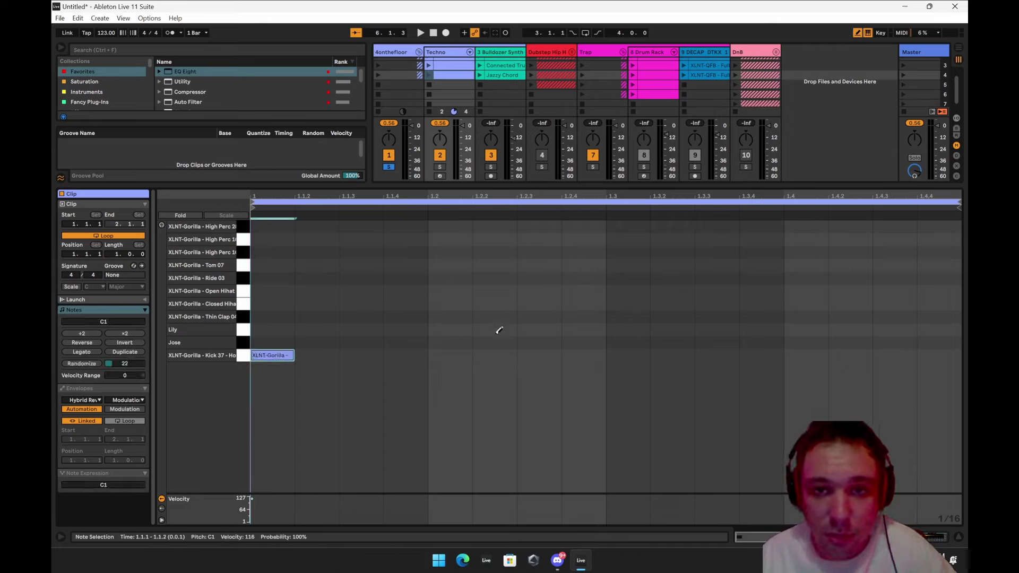
pyautogui.click(449, 355)
pyautogui.click(635, 355)
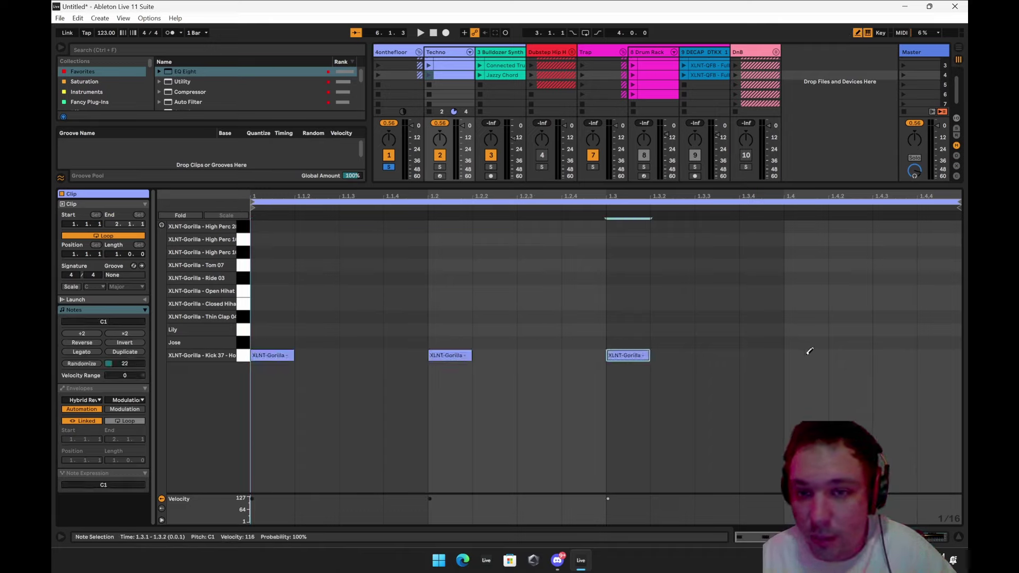
pyautogui.click(796, 354)
pyautogui.click(460, 315)
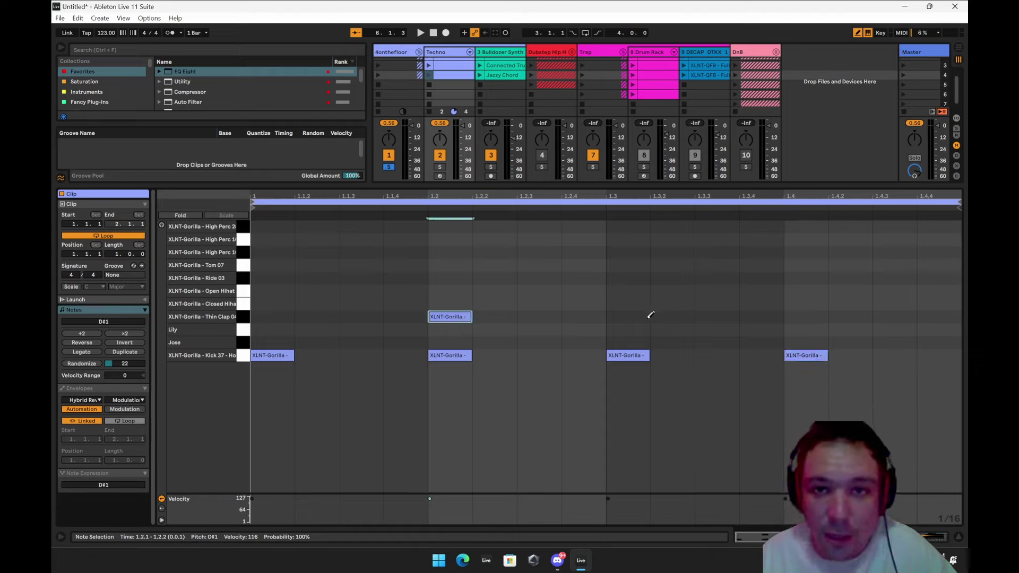
pyautogui.click(808, 317)
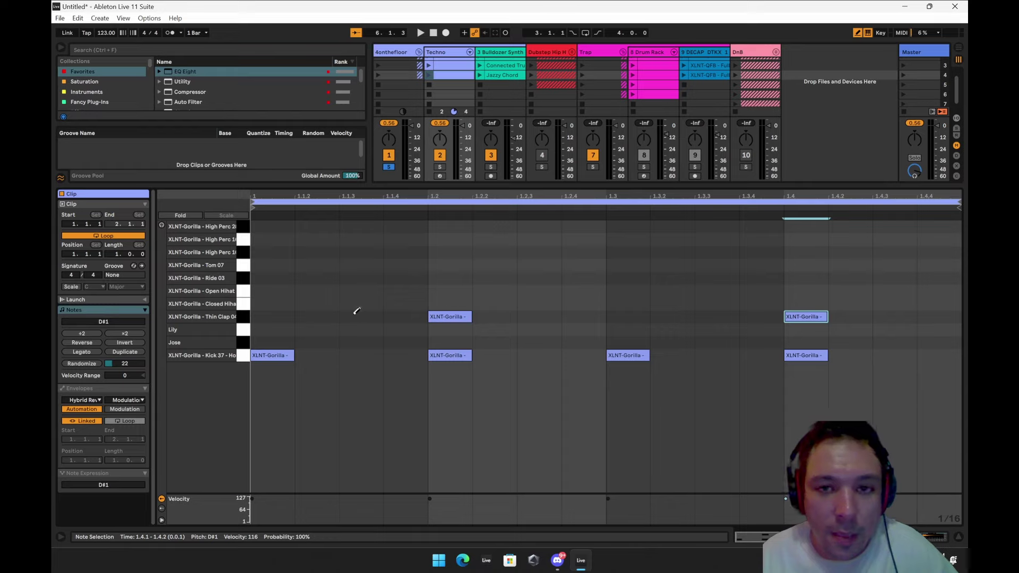
# Draw Open Hihat notes at 1.1.3, 1.2.3, 1.3.3 and 1.4.3, and play the fourth Techno clip.
pyautogui.click(367, 291)
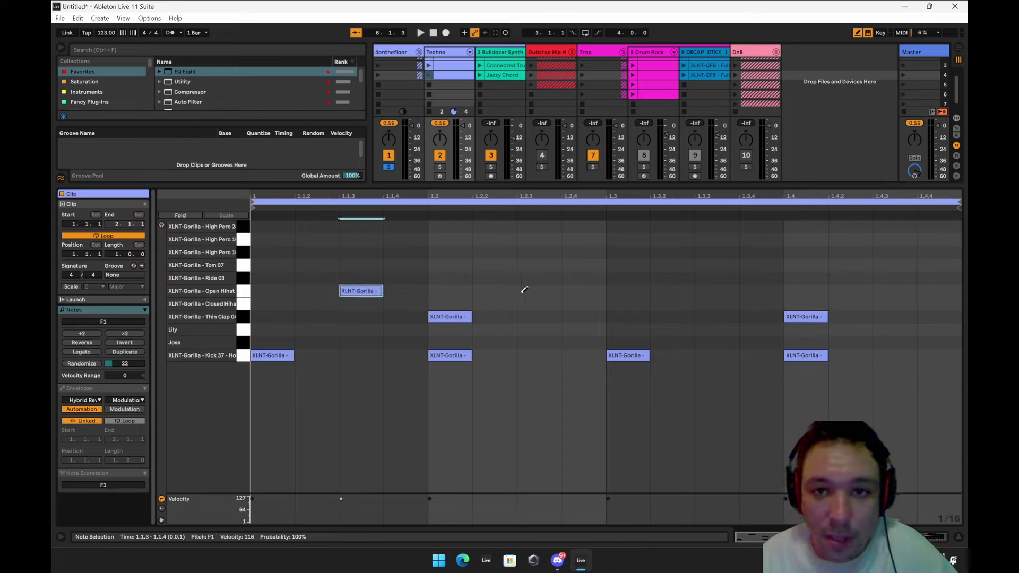
pyautogui.click(533, 290)
pyautogui.click(722, 290)
pyautogui.click(897, 303)
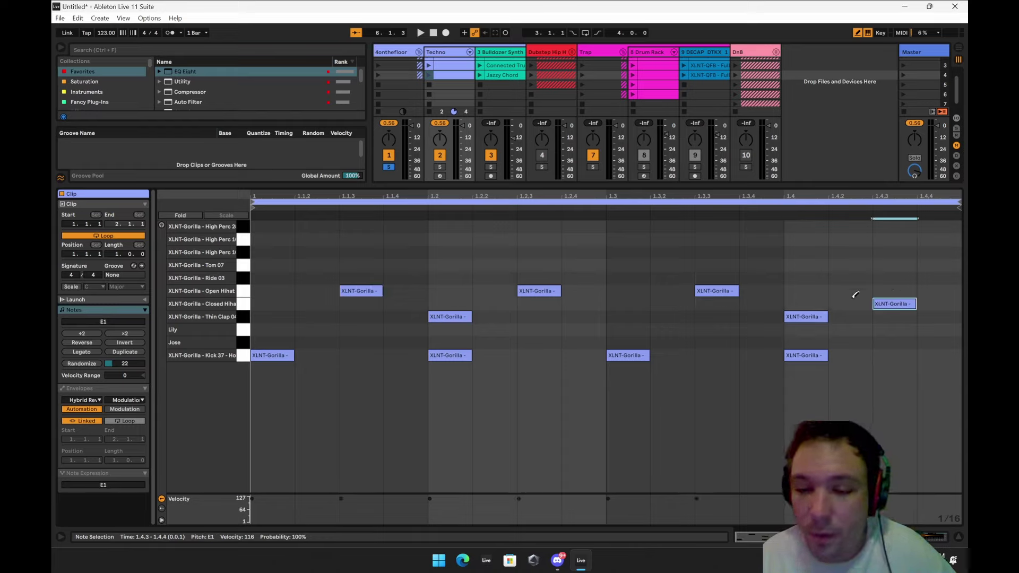
pyautogui.moveTo(902, 307); pyautogui.dragTo(901, 292)
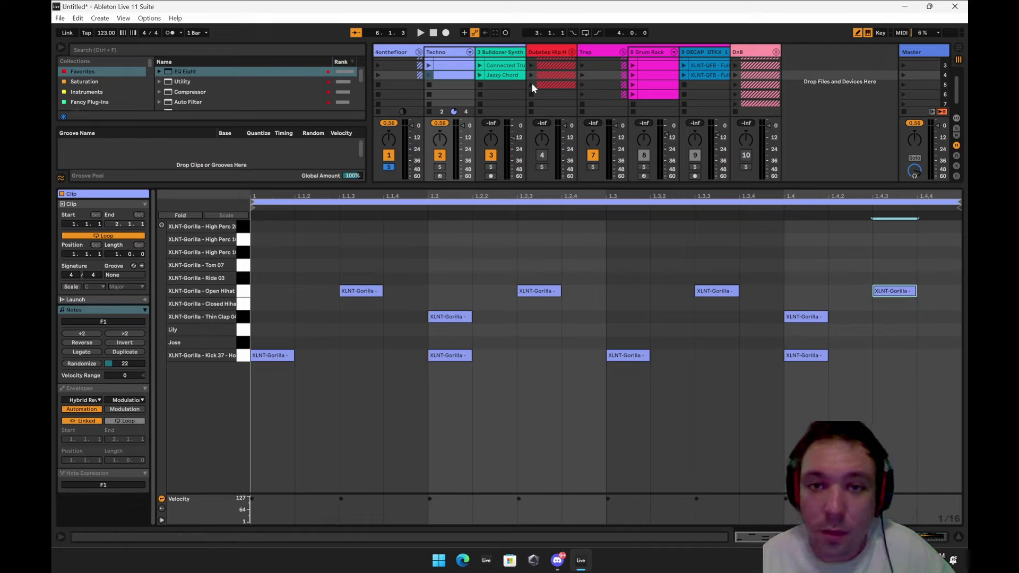
pyautogui.click(429, 74)
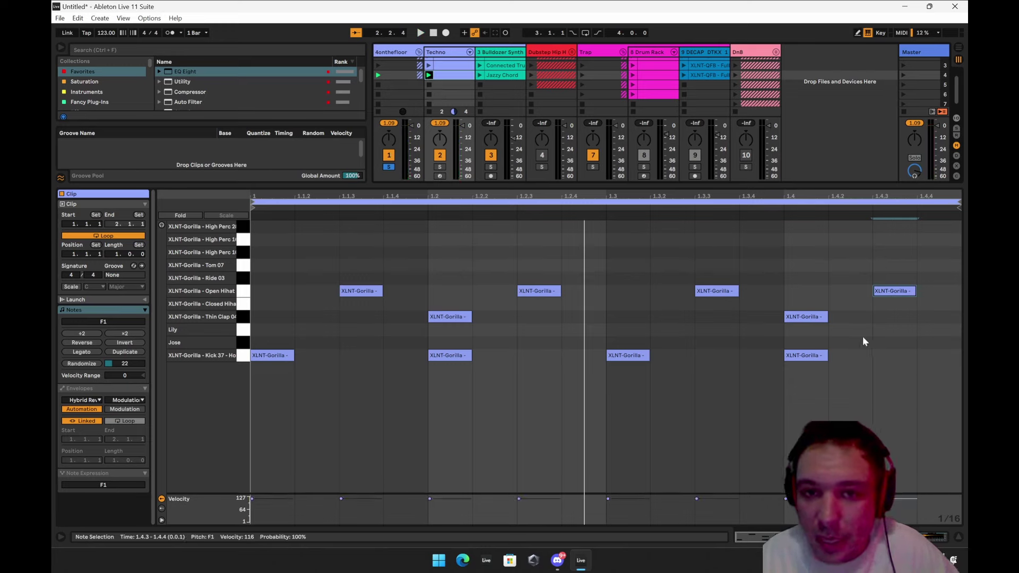
# Select the clap and open hi-hat notes and compress their timing so the last hi-hat falls slightly before 1.4.3.
pyautogui.moveTo(864, 340); pyautogui.dragTo(460, 320)
pyautogui.moveTo(355, 238); pyautogui.dragTo(905, 313)
pyautogui.moveTo(872, 215); pyautogui.dragTo(863, 216)
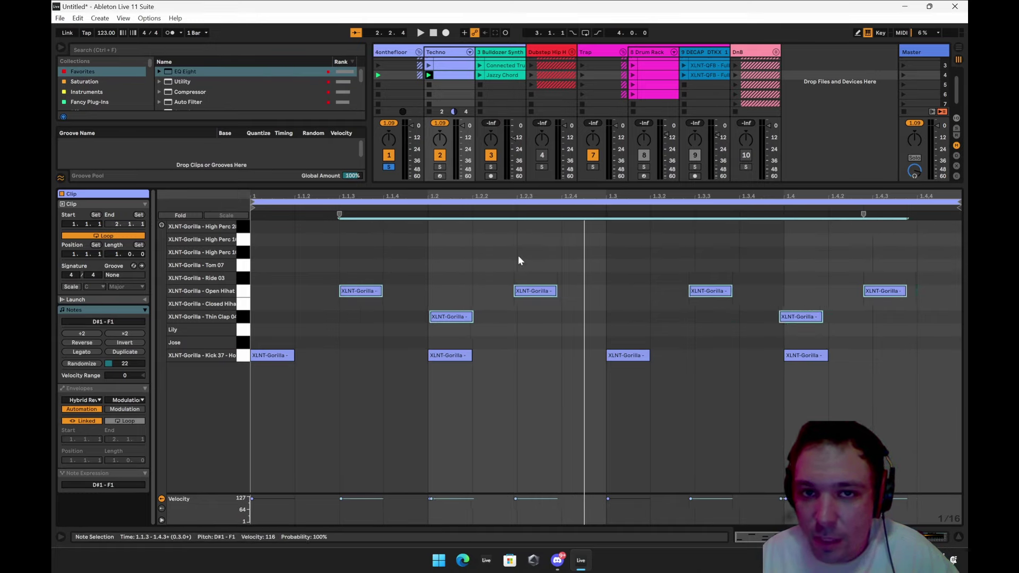
# Shift the start of the two middle open hi-hats back to 1.2.3 and audition the groove.
pyautogui.moveTo(519, 257)
pyautogui.mouseDown()
pyautogui.moveTo(671, 320)
pyautogui.moveTo(737, 307)
pyautogui.mouseUp()
pyautogui.moveTo(514, 214); pyautogui.dragTo(521, 214)
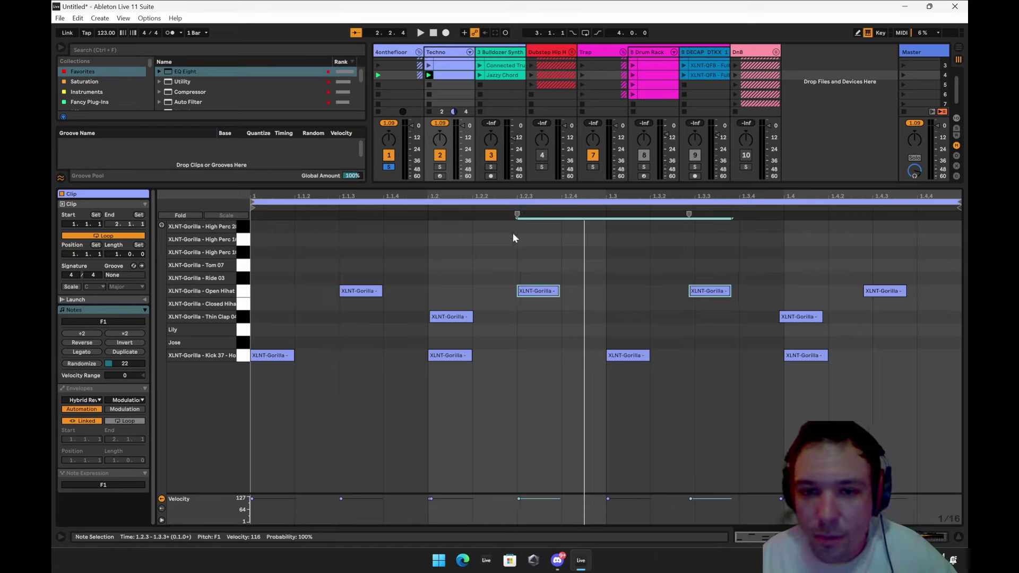
pyautogui.press('space')
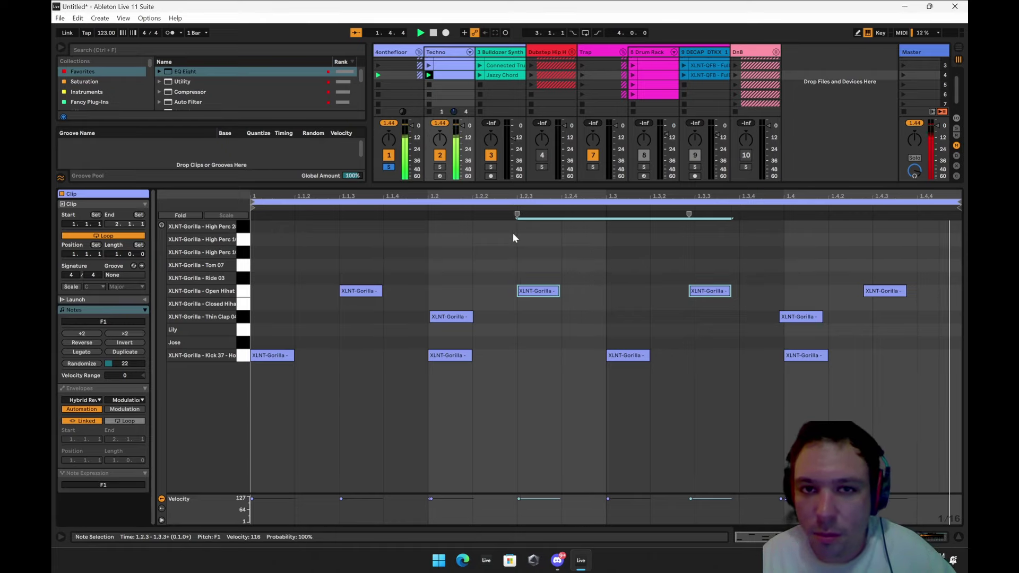
pyautogui.press('space')
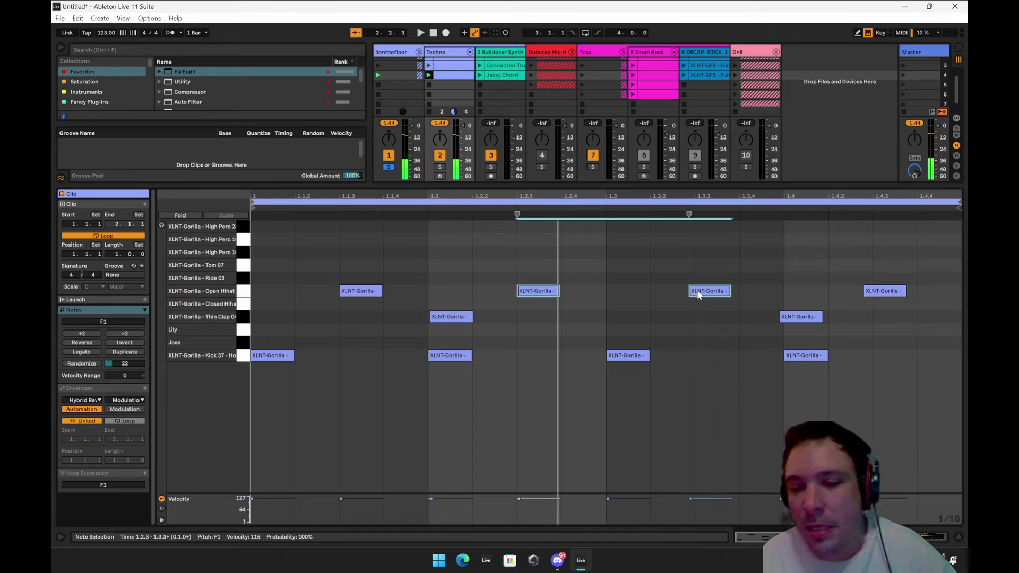
pyautogui.press('space')
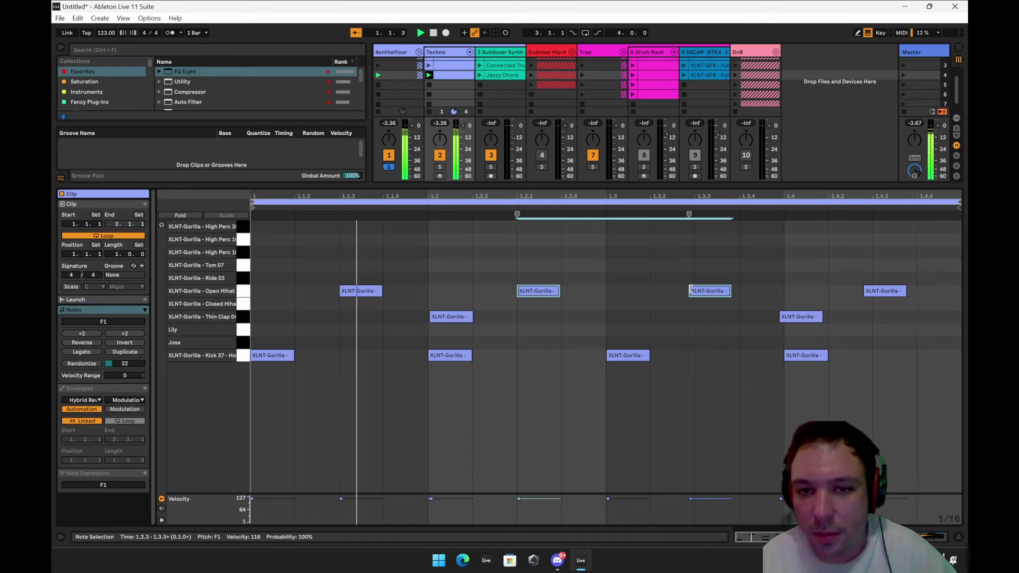
# Randomize the clap and open hi-hat velocities by 11 and play the clip with an enlarged velocity lane.
pyautogui.moveTo(629, 357); pyautogui.dragTo(643, 355)
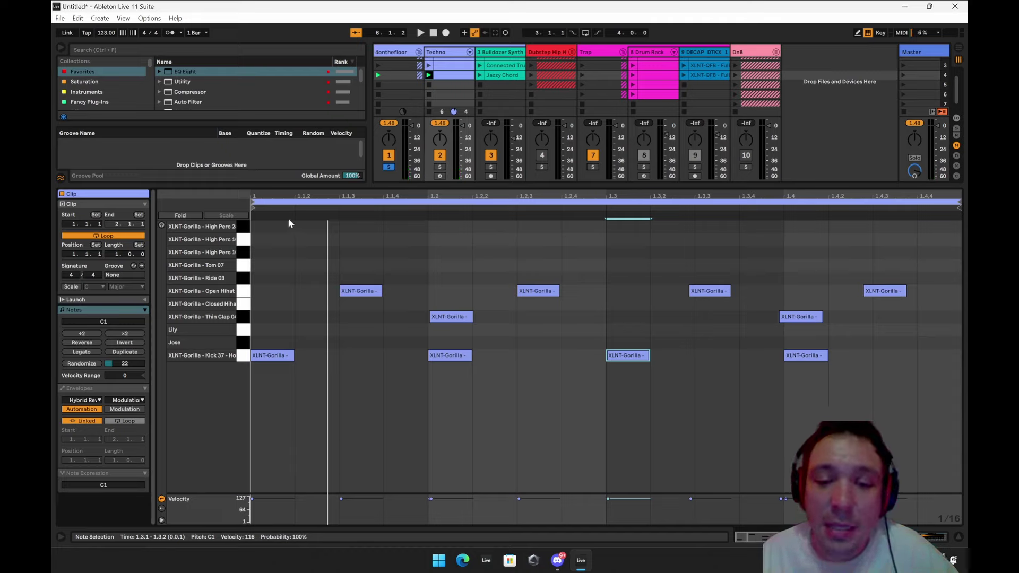
pyautogui.moveTo(288, 220); pyautogui.dragTo(779, 361)
pyautogui.click(881, 371)
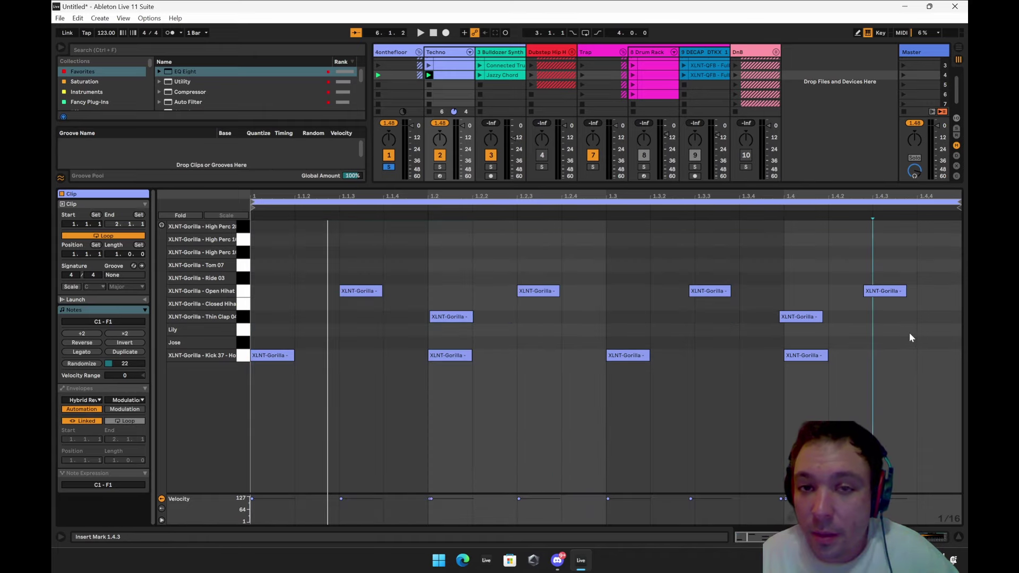
pyautogui.moveTo(924, 318); pyautogui.dragTo(298, 281)
pyautogui.click(116, 365)
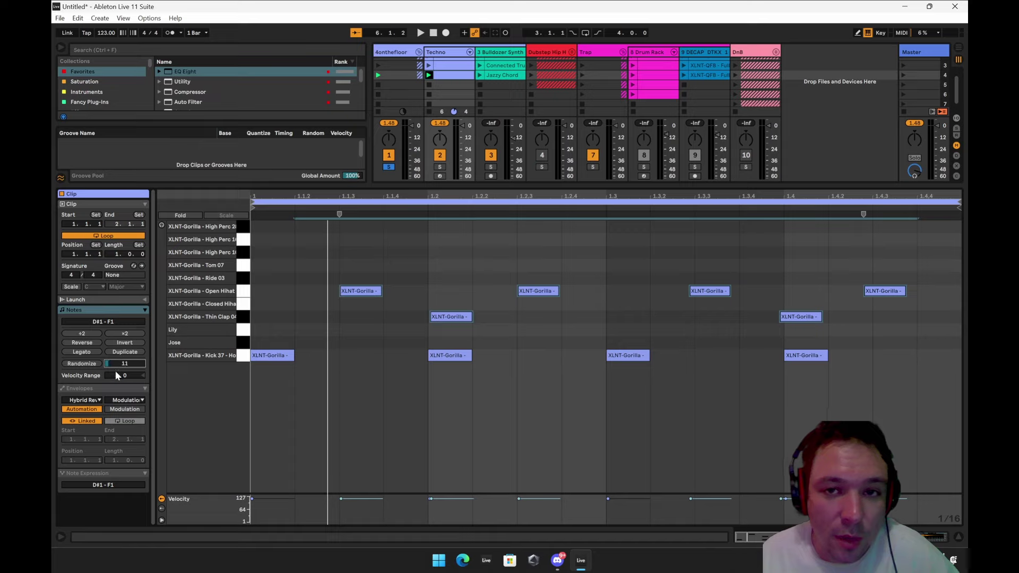
pyautogui.click(91, 363)
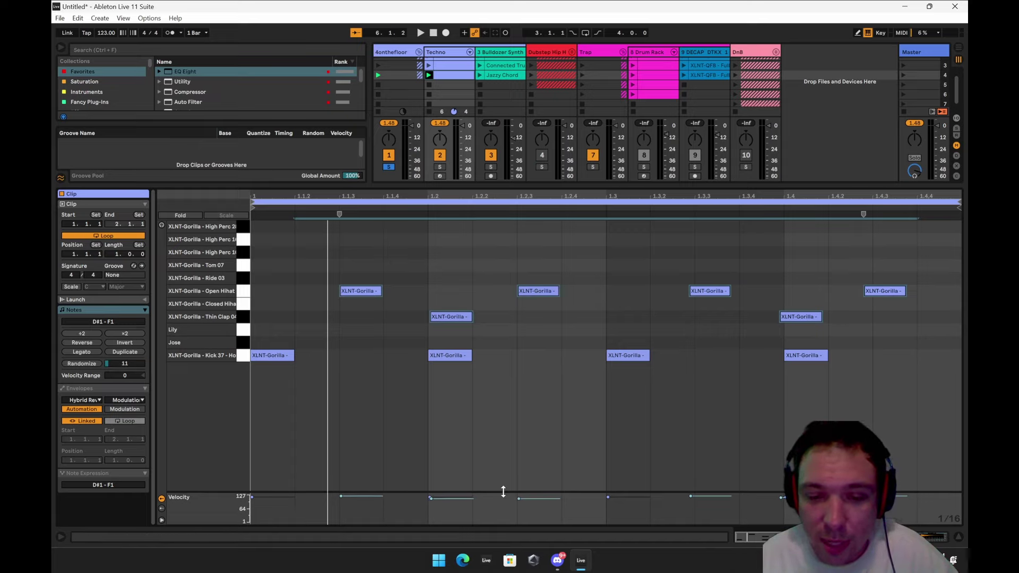
pyautogui.moveTo(505, 492); pyautogui.dragTo(512, 412)
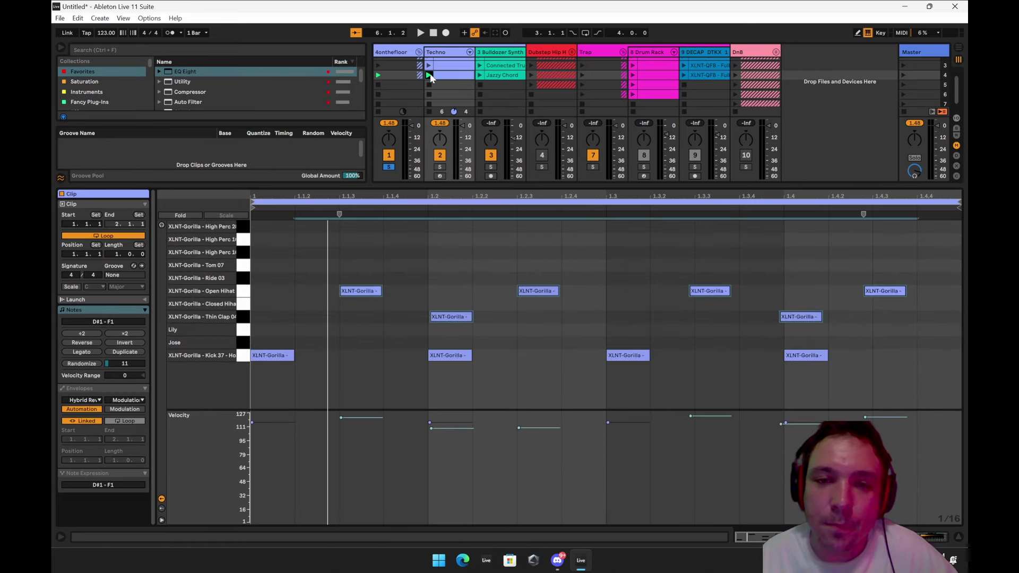
pyautogui.click(429, 76)
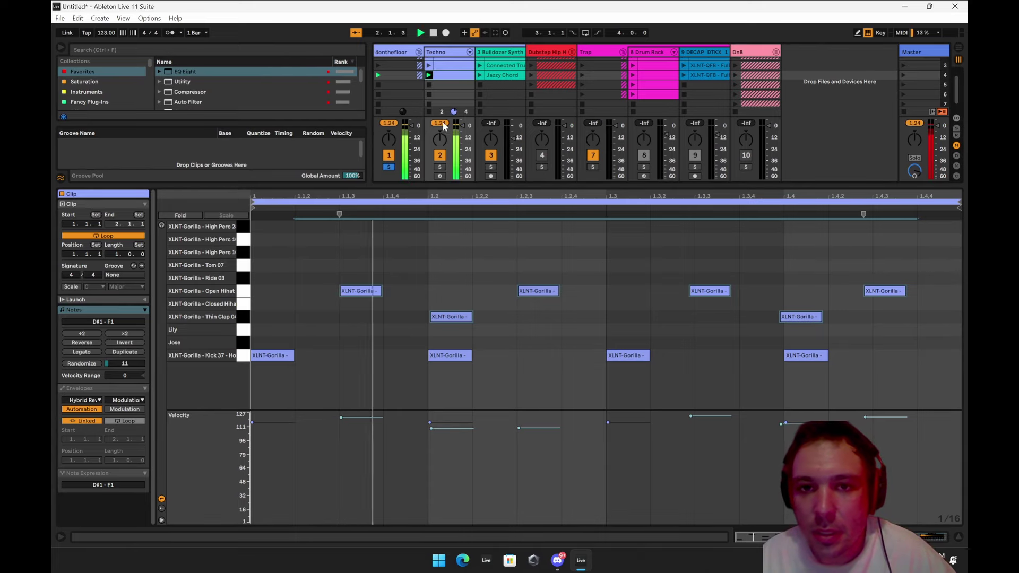
# Randomize the velocities of the four open hi-hat notes by 91 and play the clip.
pyautogui.moveTo(349, 234); pyautogui.dragTo(898, 311)
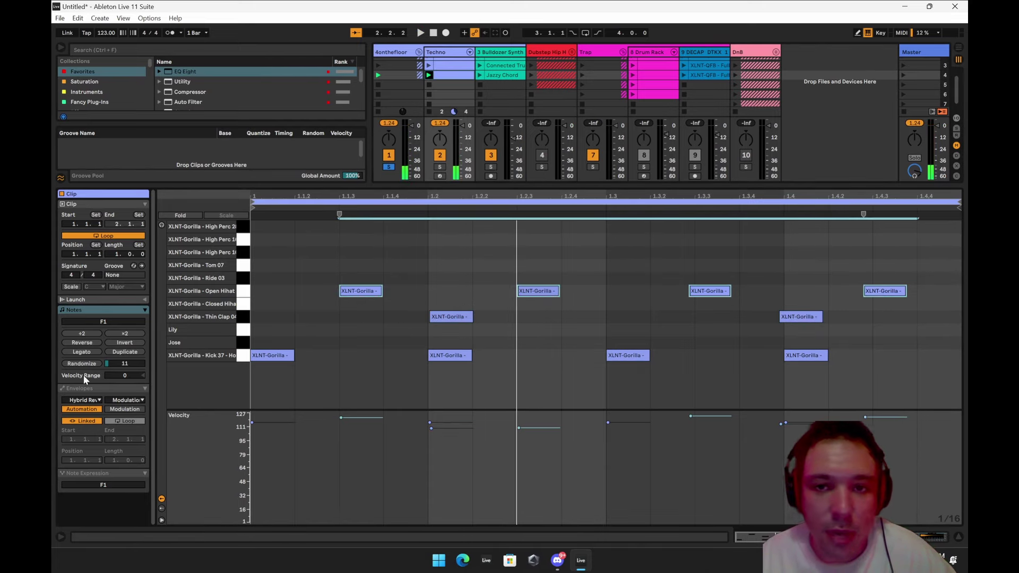
pyautogui.moveTo(139, 365); pyautogui.dragTo(147, 330)
pyautogui.click(85, 364)
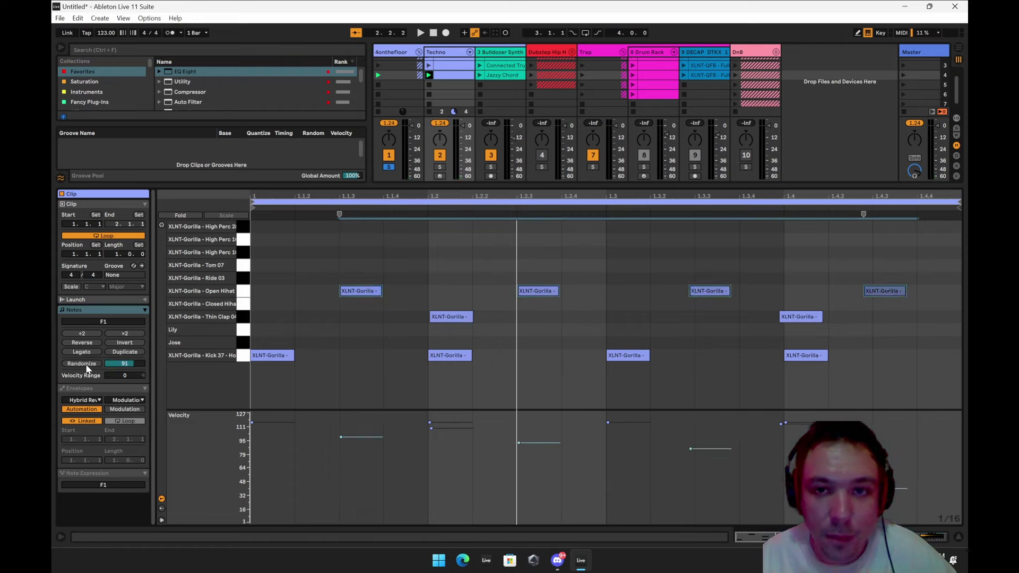
pyautogui.press('space')
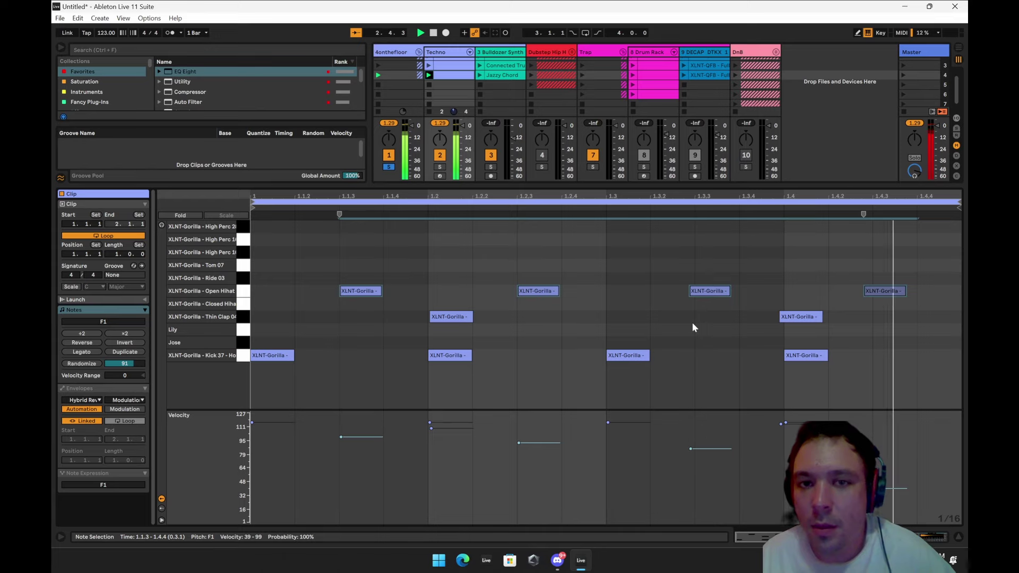
# Randomize the two Thin Clap velocities by 38, and raise the velocities of all clap and open hi-hat notes together.
pyautogui.moveTo(799, 330); pyautogui.dragTo(419, 315)
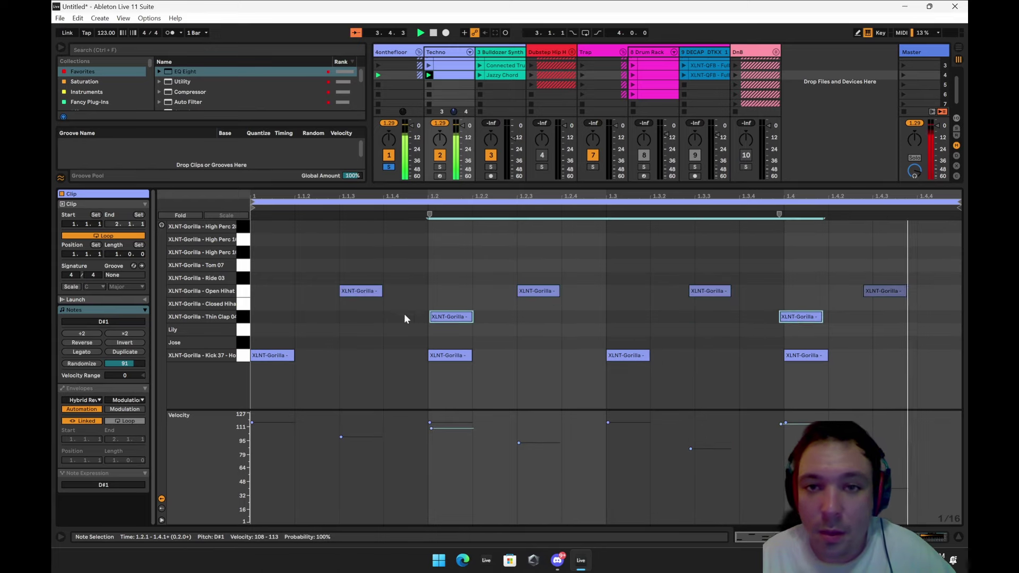
pyautogui.moveTo(125, 365); pyautogui.dragTo(93, 373)
pyautogui.click(91, 364)
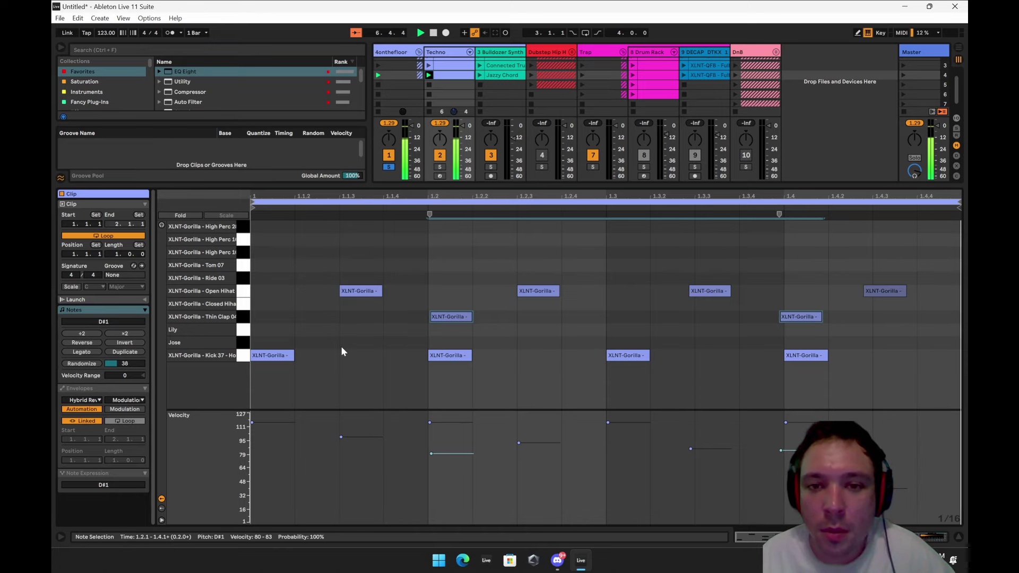
pyautogui.moveTo(333, 239); pyautogui.dragTo(874, 320)
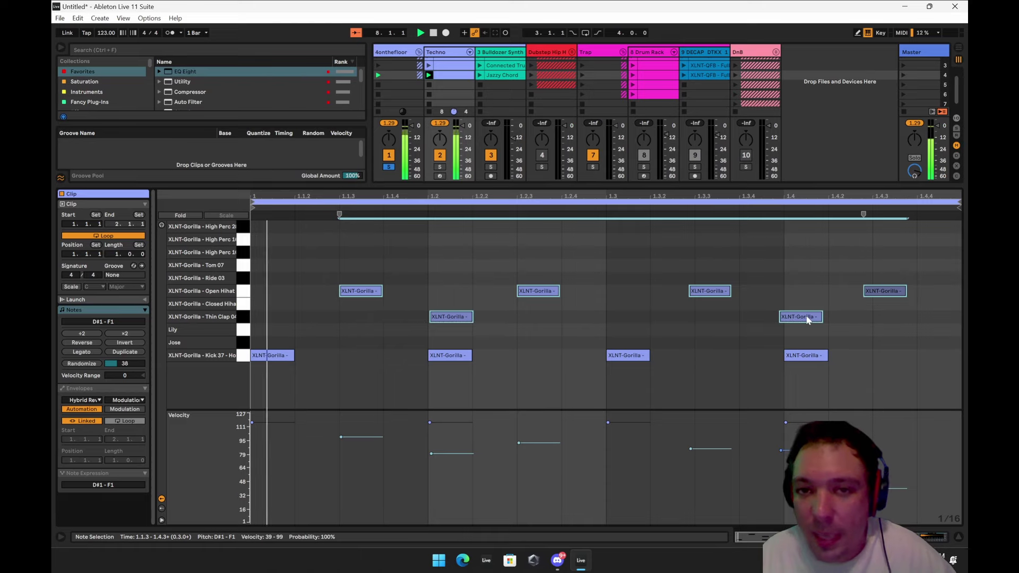
pyautogui.moveTo(801, 318); pyautogui.dragTo(798, 304)
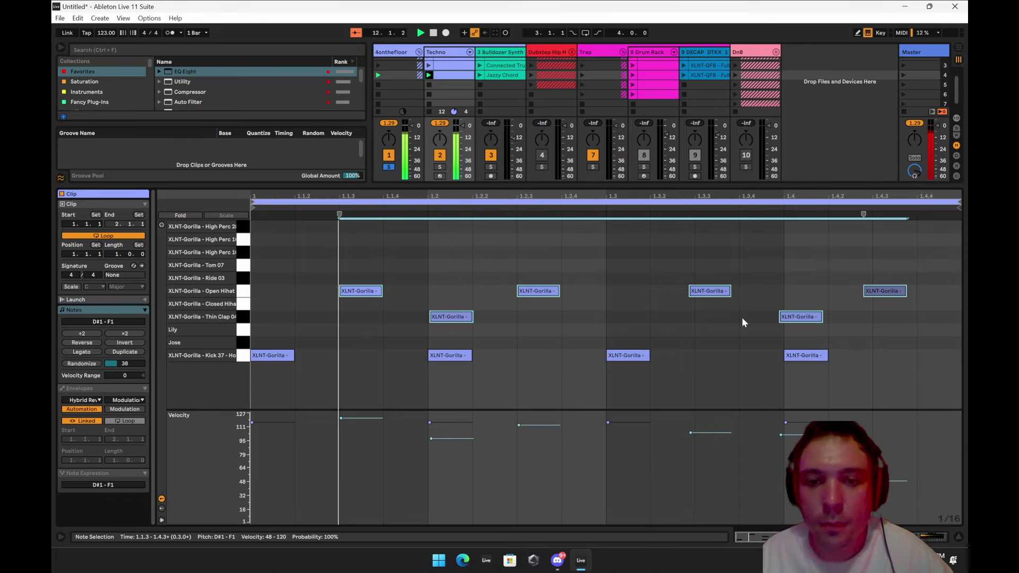
# Nudge the second Thin Clap note off the grid to slightly after 1.4.
pyautogui.click(798, 317)
pyautogui.moveTo(797, 317); pyautogui.dragTo(801, 321)
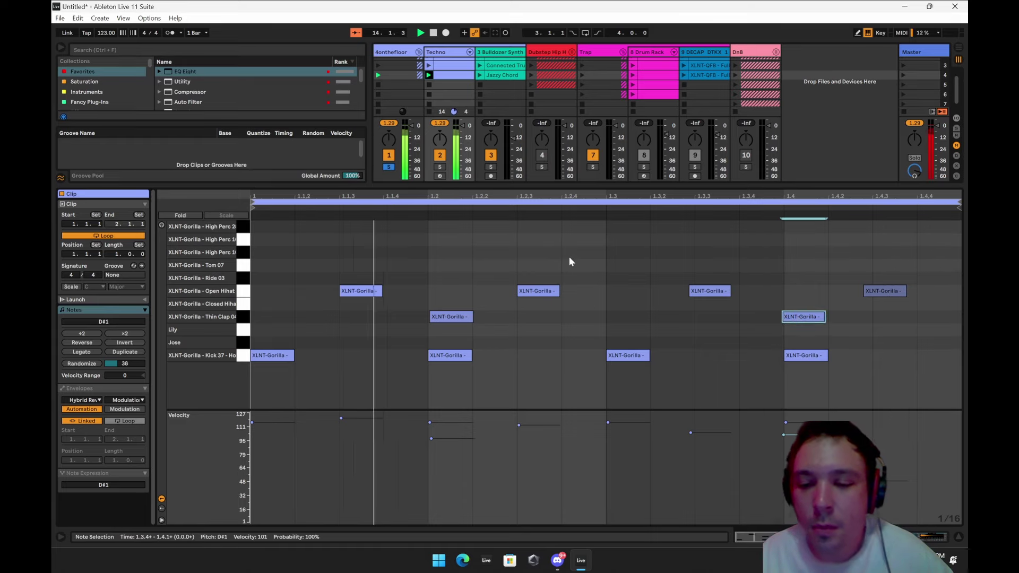
pyautogui.moveTo(814, 318); pyautogui.dragTo(816, 319)
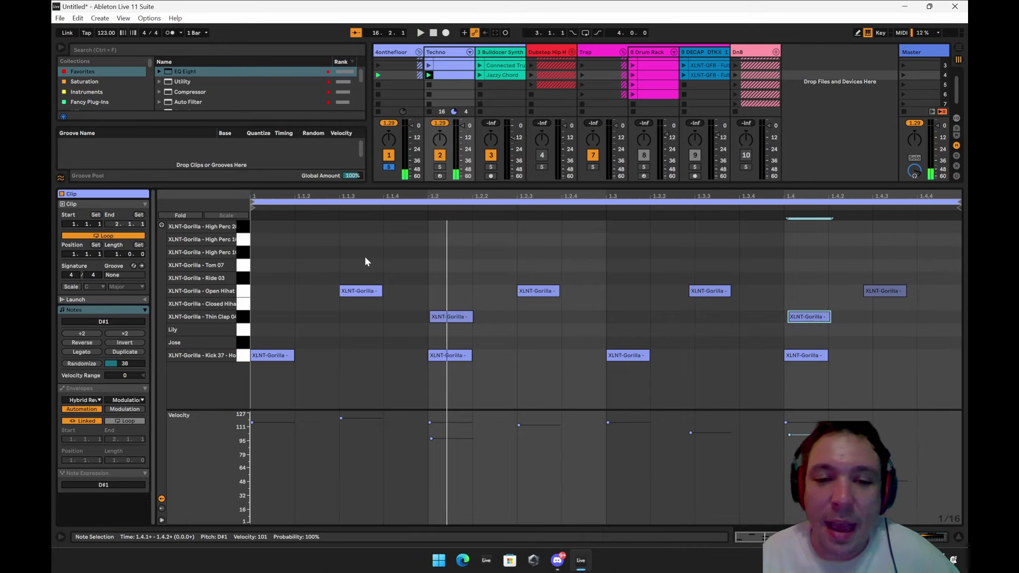
# Draw Tom 07 notes at 1.2.2 and 1.3.4 and play the clip.
pyautogui.moveTo(515, 183); pyautogui.dragTo(515, 217)
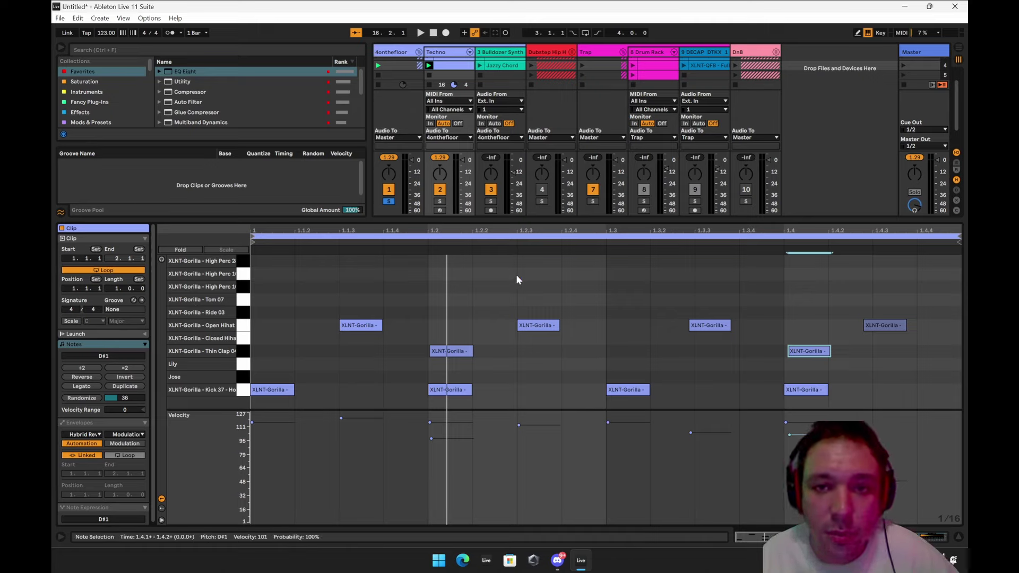
pyautogui.press('b')
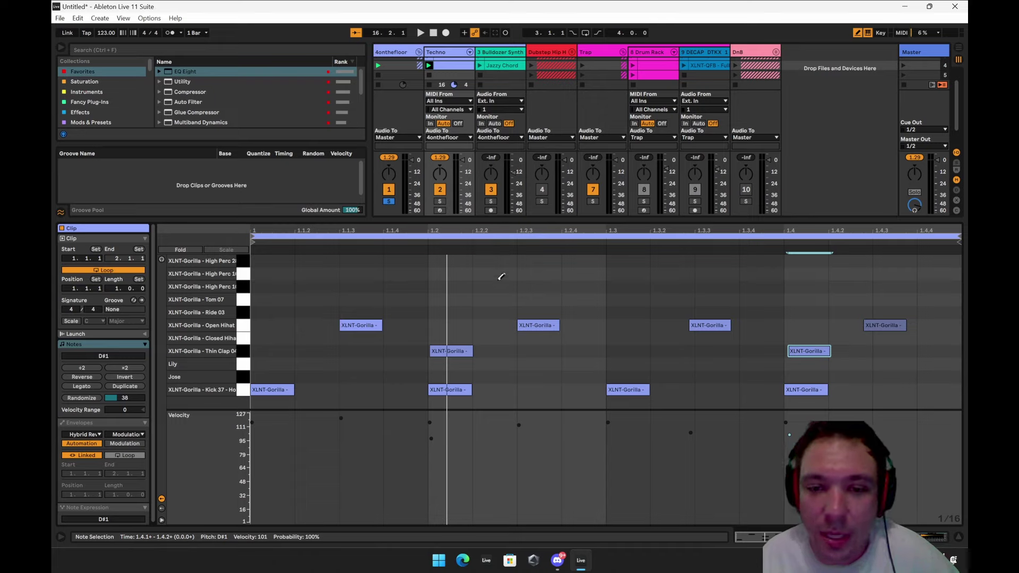
pyautogui.click(501, 299)
pyautogui.click(751, 299)
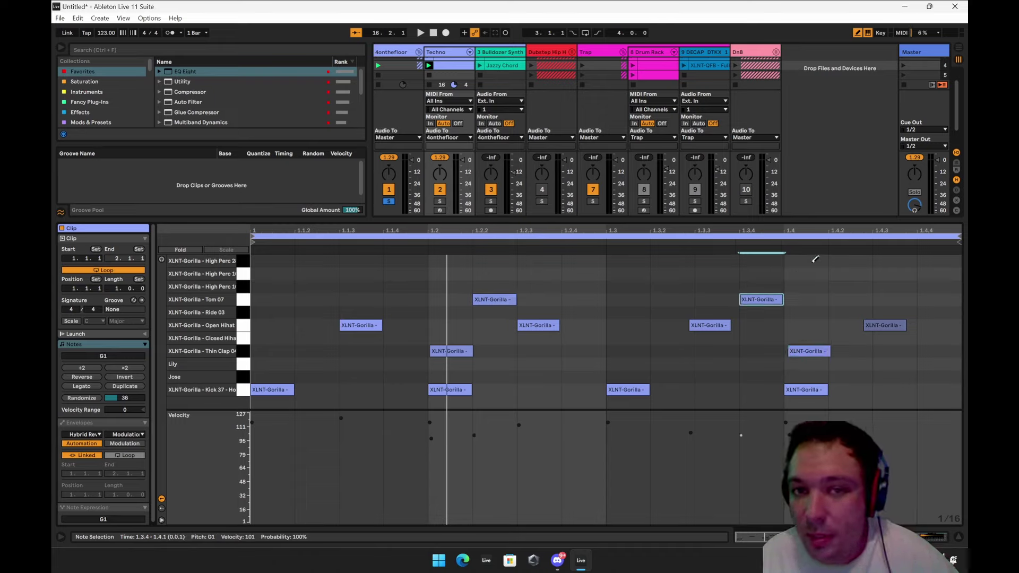
pyautogui.press('space')
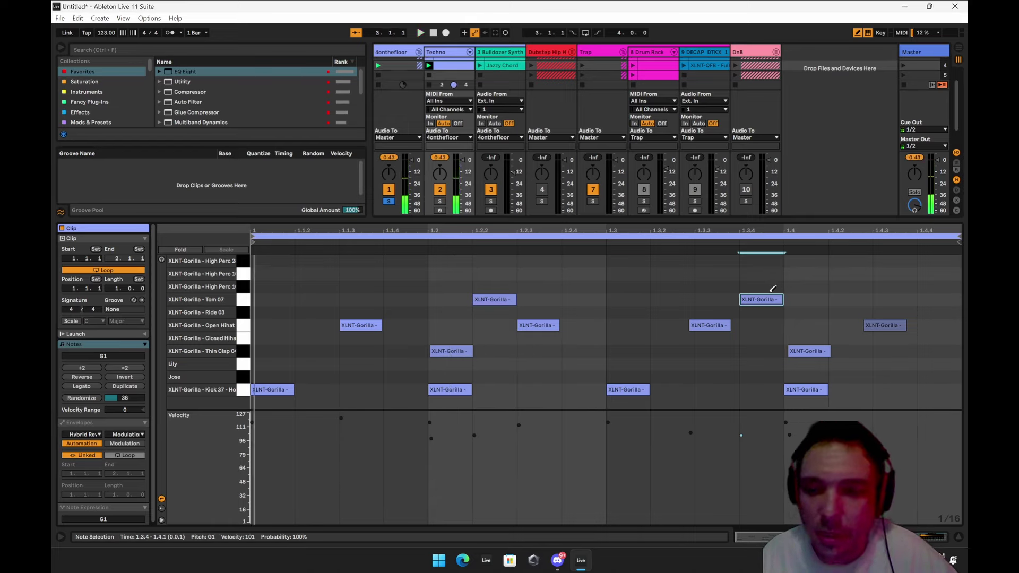
# Draw High Perc notes on A1 at 1.4.1 and A#1 at 1.4.3, plus a Lily note at 1.4.4, and play the clip.
pyautogui.click(812, 274)
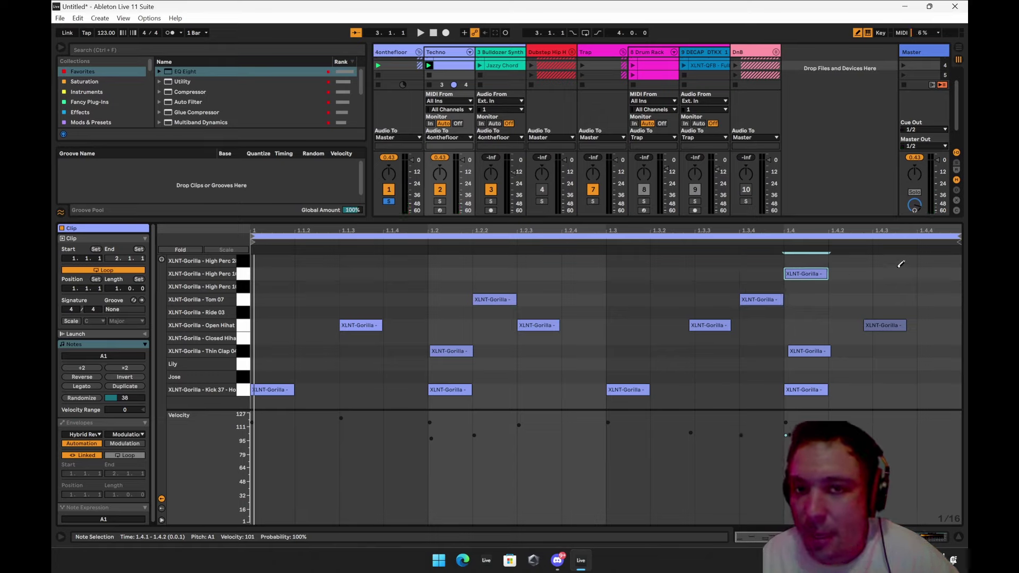
pyautogui.click(909, 262)
pyautogui.click(938, 364)
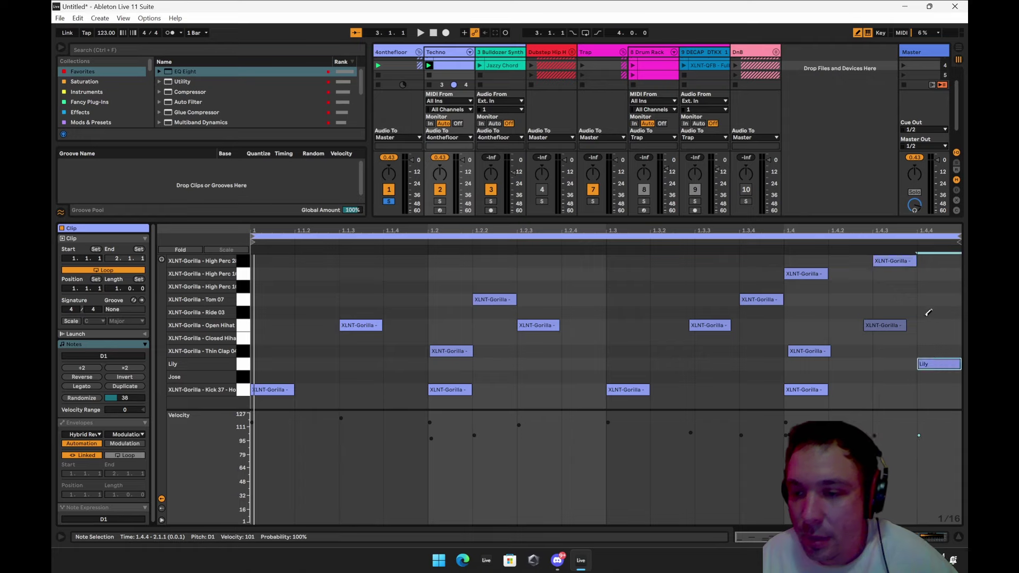
pyautogui.press('space')
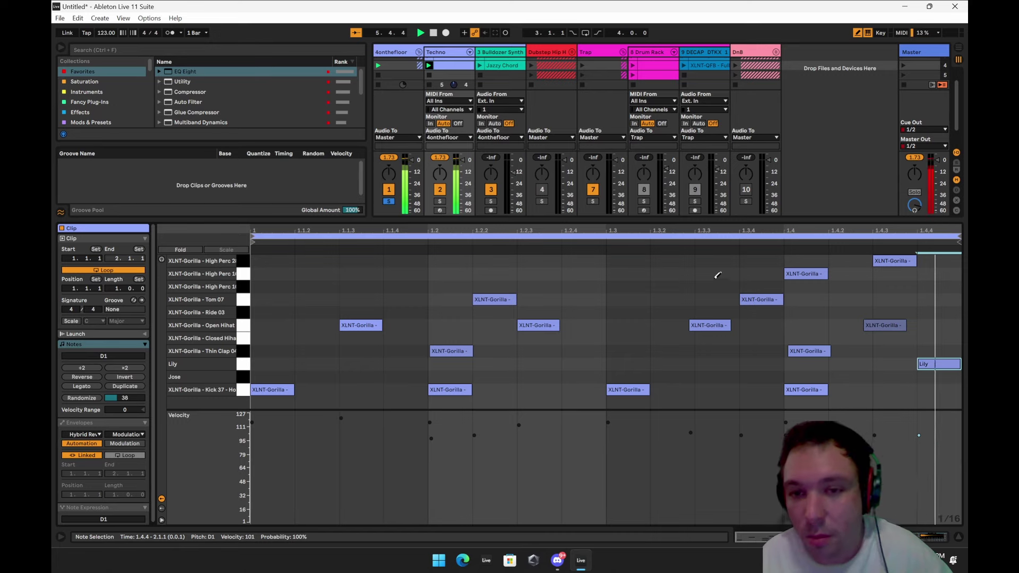
# Nudge the second Tom 07 note slightly ahead of 1.3.4, and set the High Perc note at 1.4.1 to velocity 78.
pyautogui.press('b')
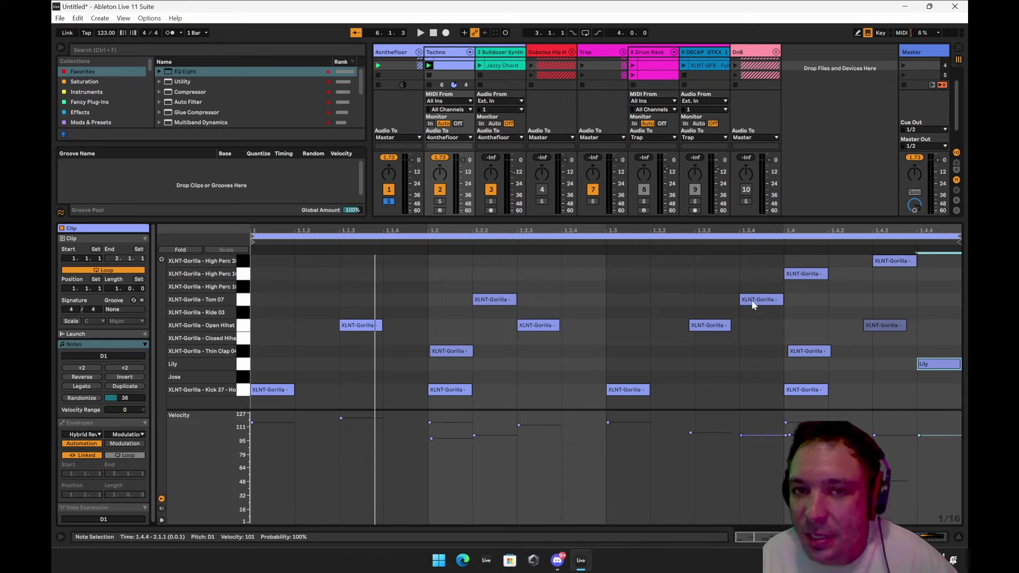
pyautogui.moveTo(754, 304); pyautogui.dragTo(749, 303)
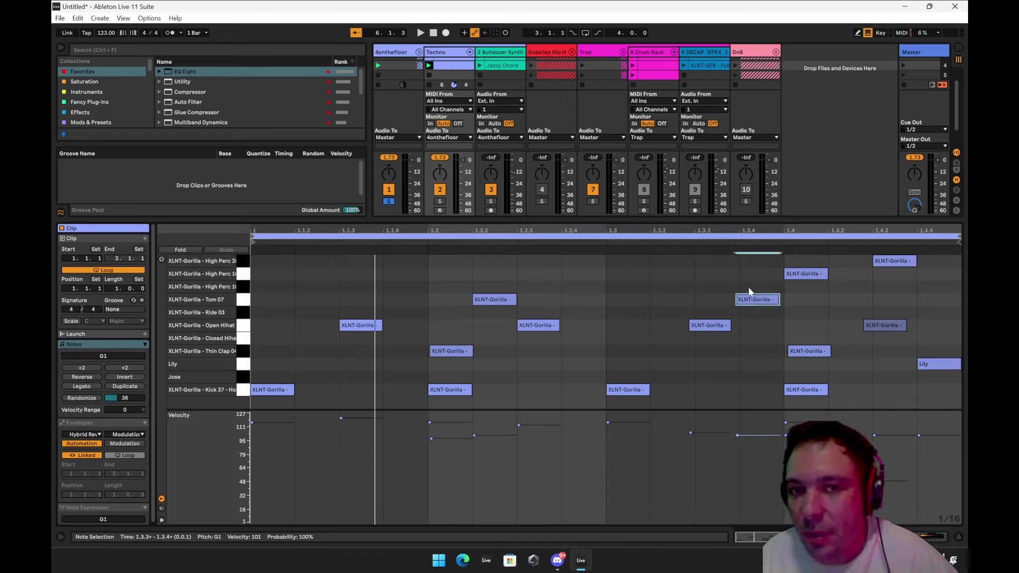
pyautogui.press('space')
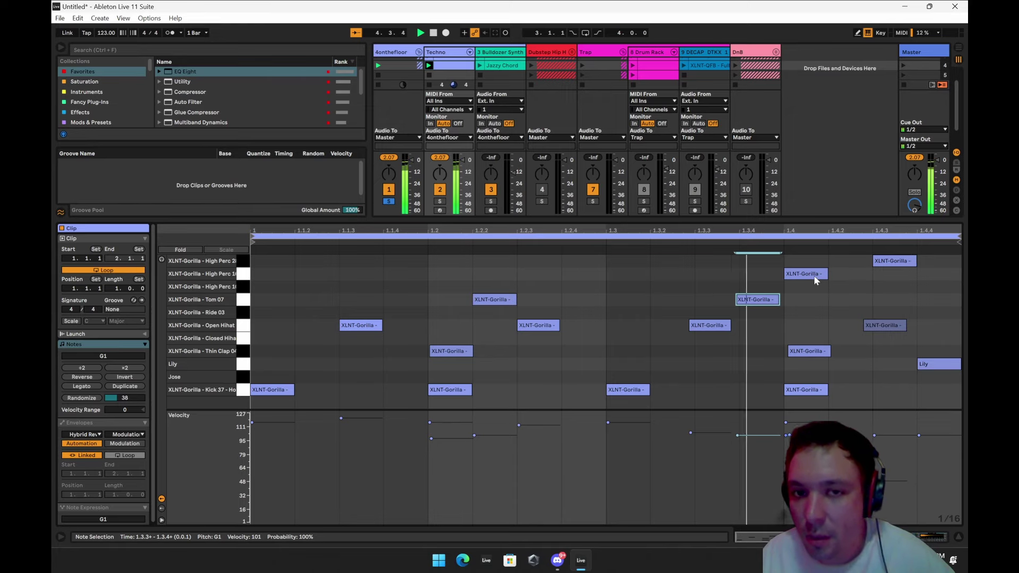
pyautogui.moveTo(811, 274); pyautogui.dragTo(809, 281)
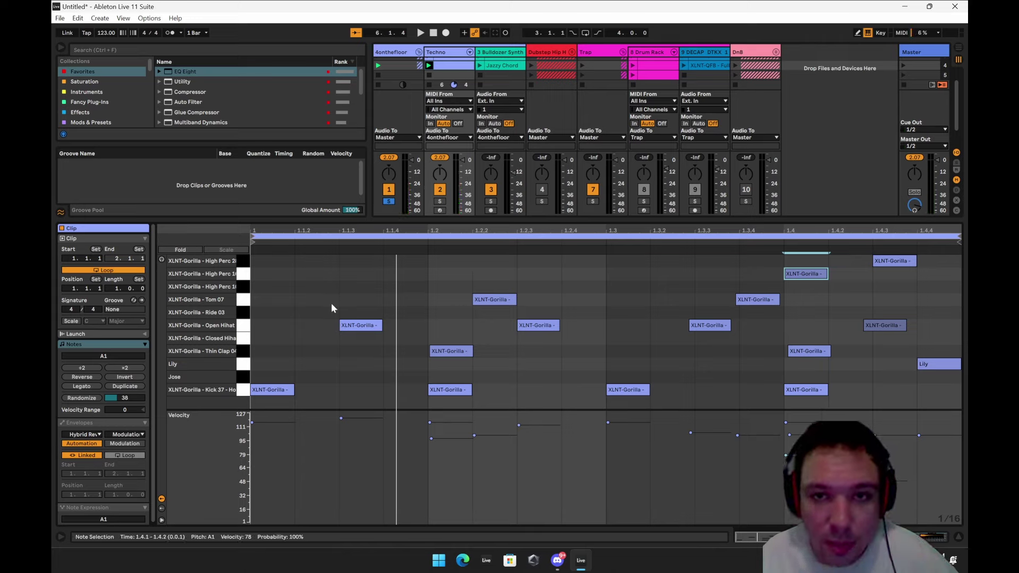
# Duplicate the clip's loop to two bars and play it together with the Bulldozer Synths clip.
pyautogui.click(122, 389)
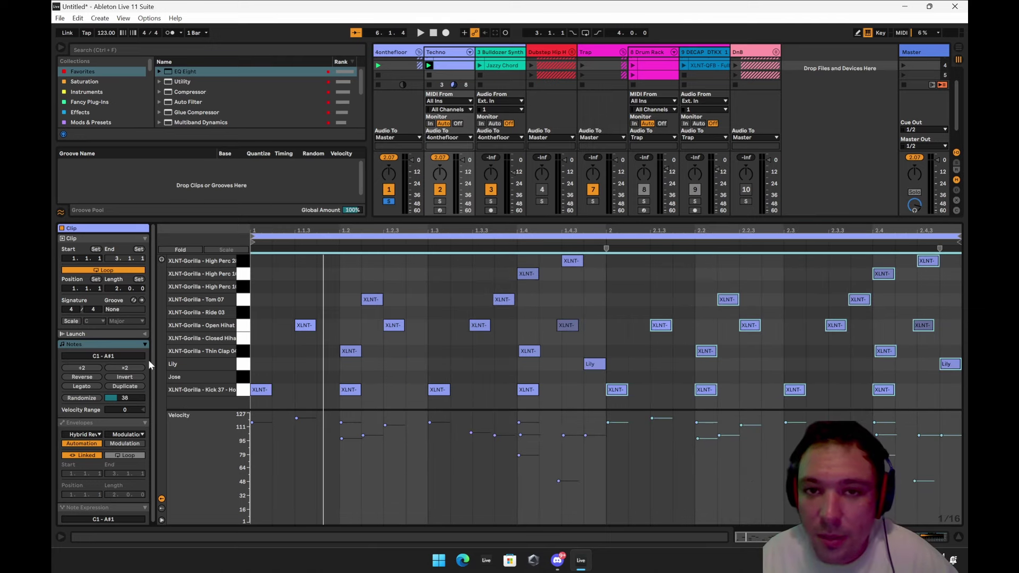
pyautogui.click(429, 66)
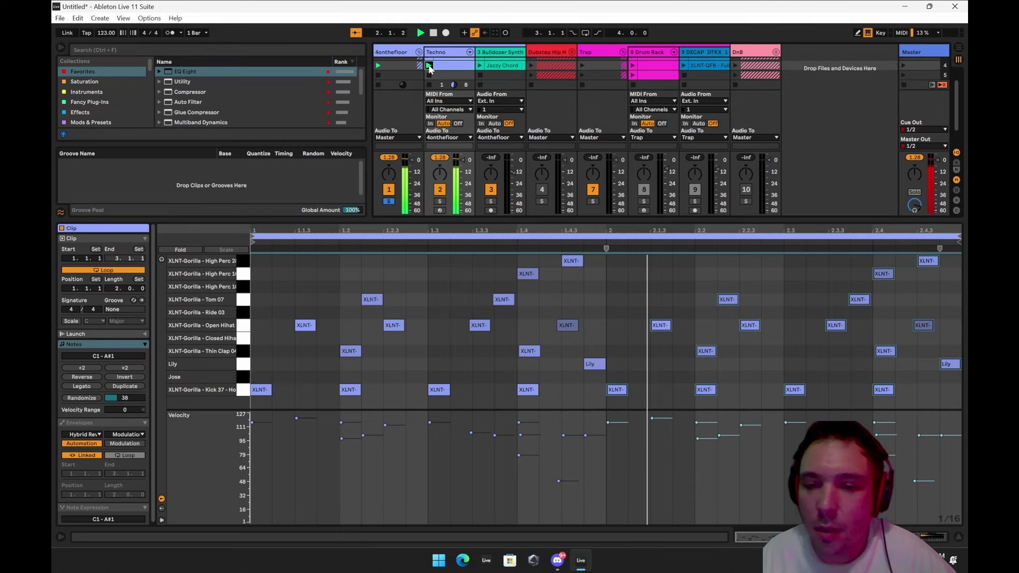
pyautogui.moveTo(484, 218); pyautogui.dragTo(483, 276)
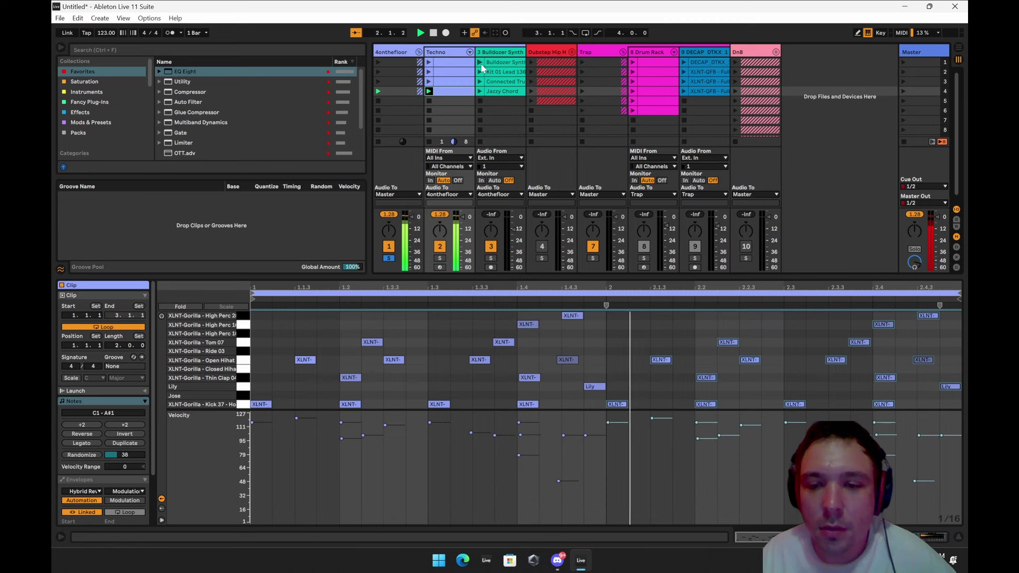
pyautogui.click(481, 64)
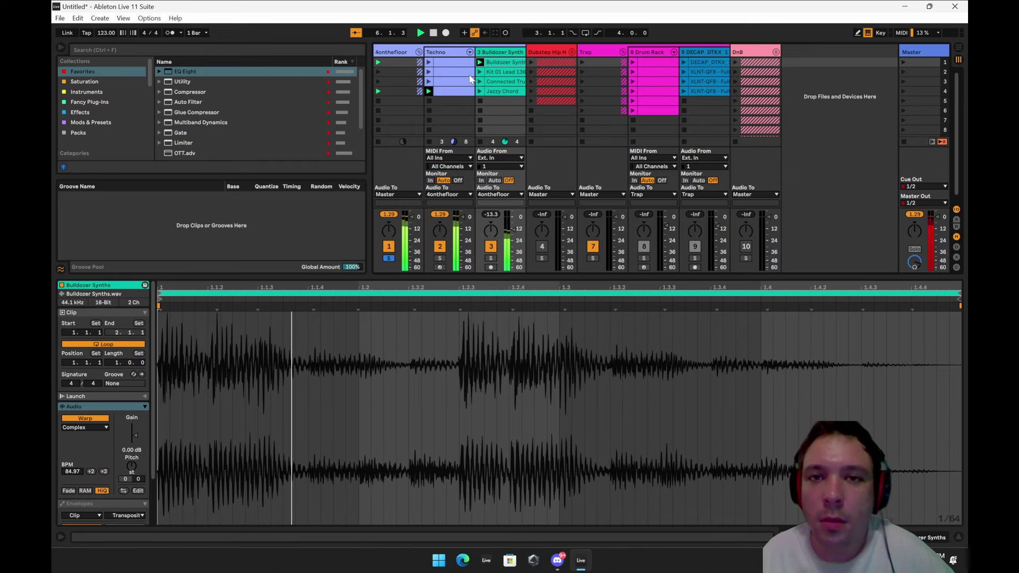
# Audition the Kit 01 Lead clip over the drums, raise its track's volume slightly, and play the Connected Trumpet clip.
pyautogui.click(479, 72)
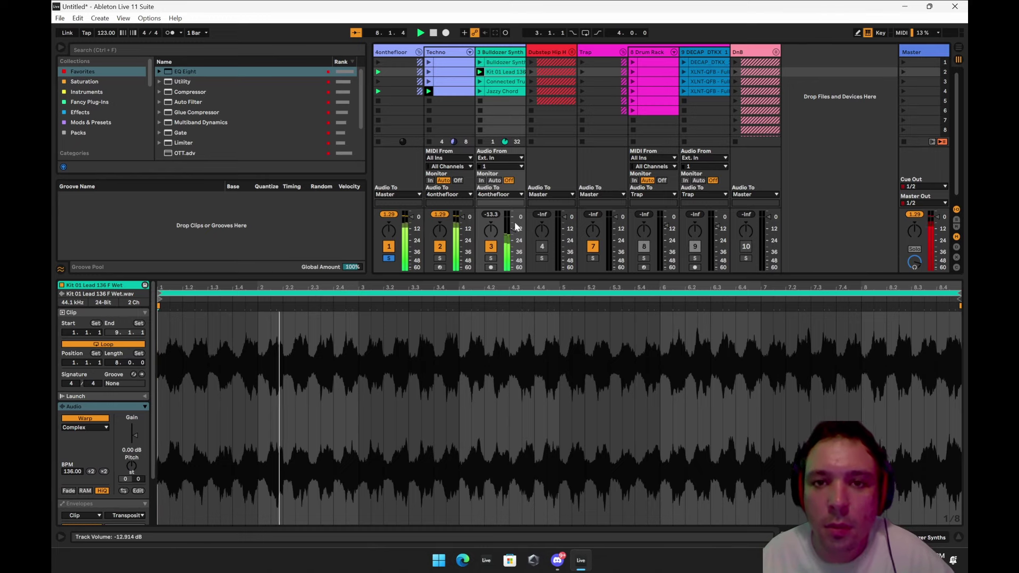
pyautogui.moveTo(512, 229); pyautogui.dragTo(511, 226)
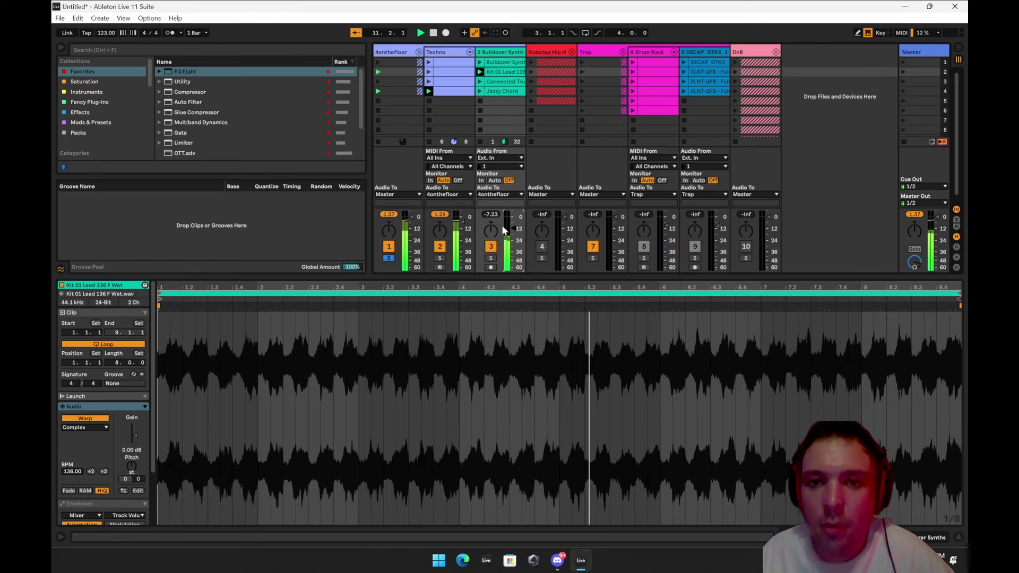
pyautogui.click(479, 81)
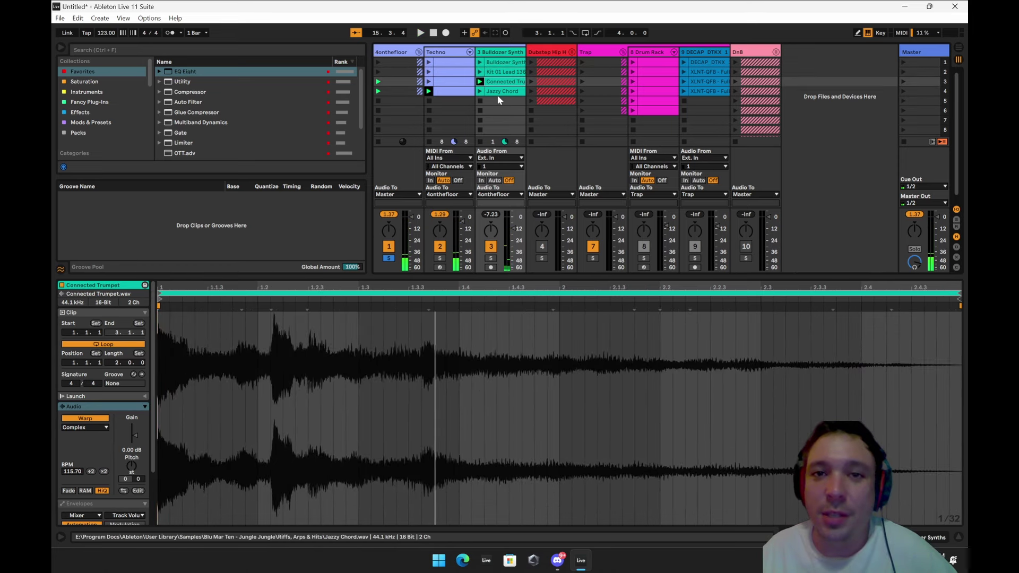
# Play the first Techno clip and examine the notes of the first three Techno clips.
pyautogui.click(446, 60)
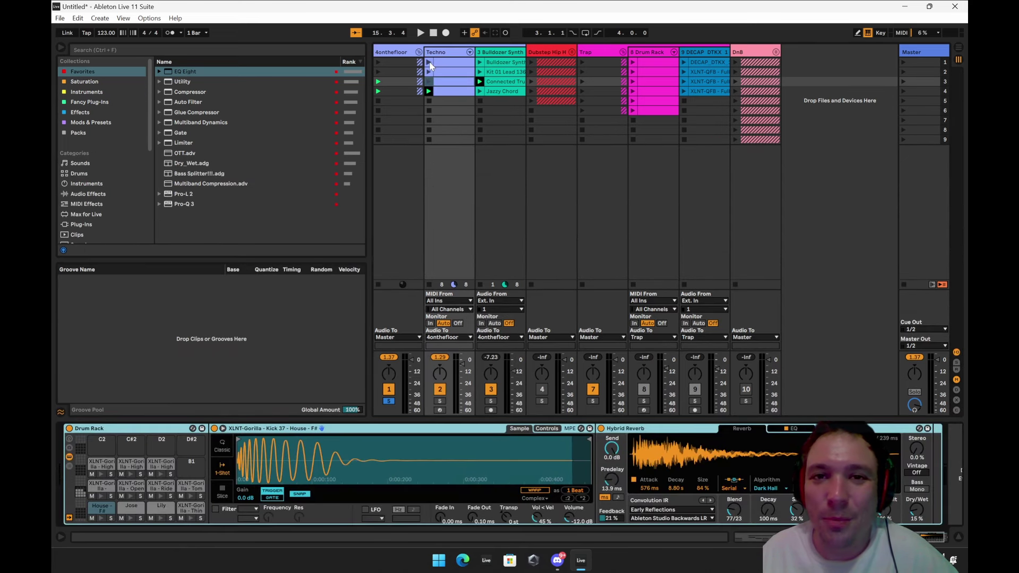
pyautogui.click(428, 62)
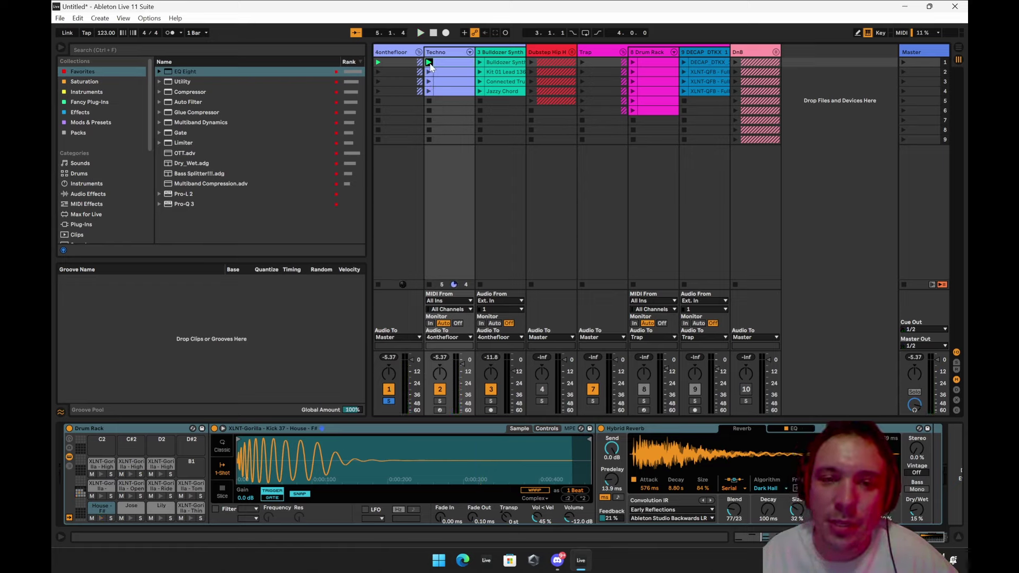
pyautogui.doubleClick(444, 66)
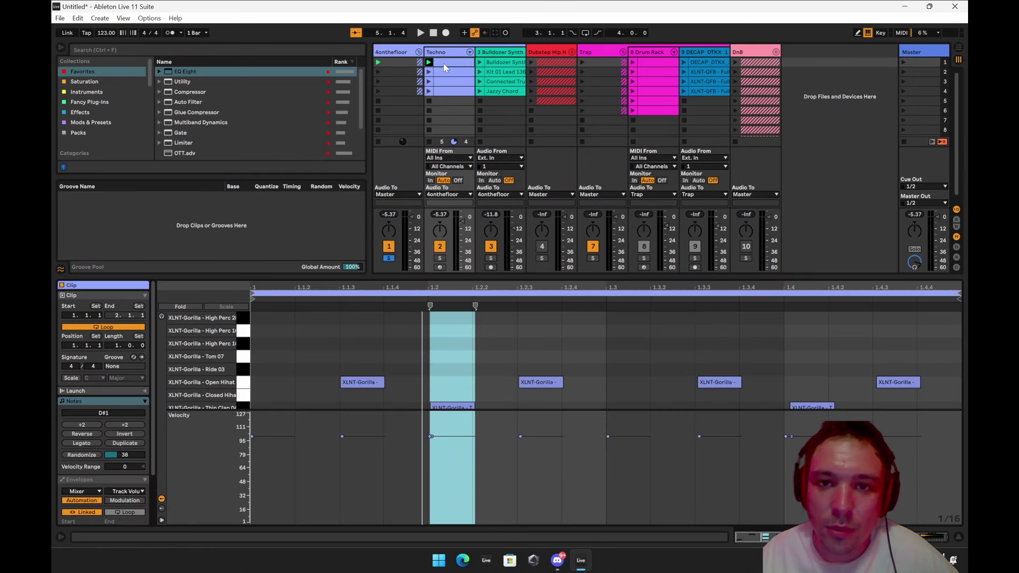
pyautogui.click(445, 76)
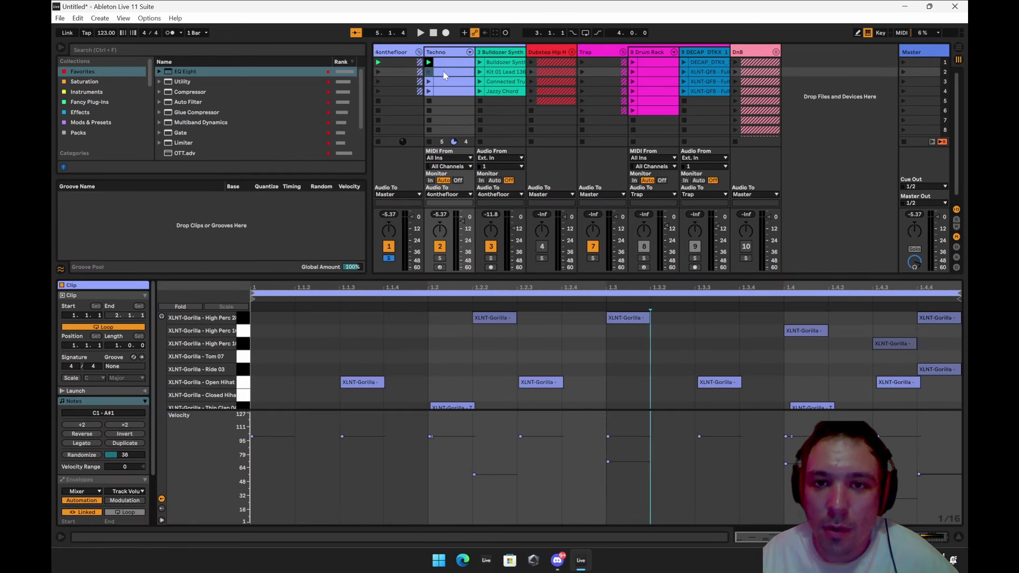
pyautogui.click(444, 81)
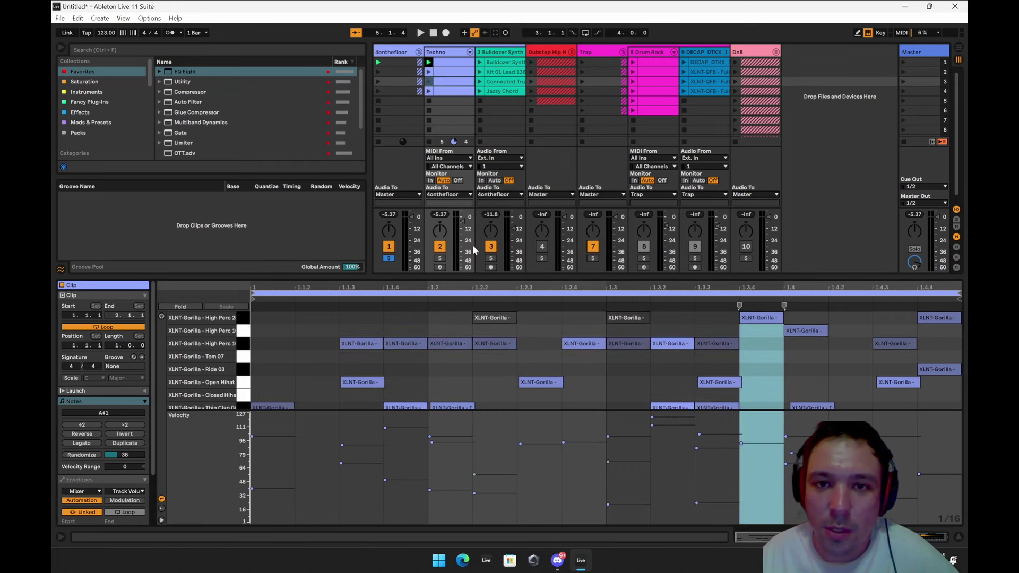
# Shrink the clip editor and its velocity lane so more drum lanes show, and play the first three Techno clips in turn.
pyautogui.moveTo(470, 272); pyautogui.dragTo(470, 314)
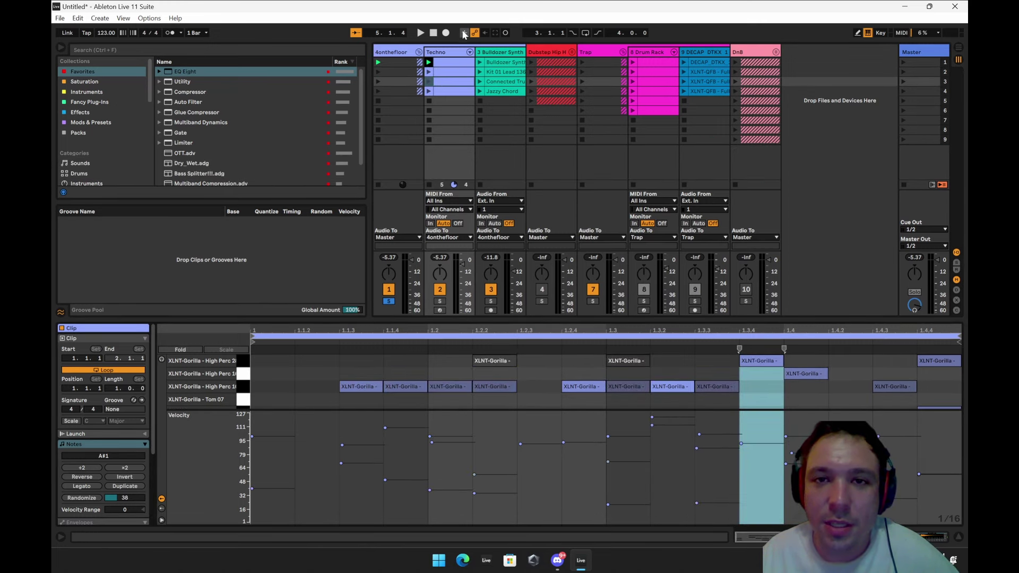
pyautogui.click(428, 63)
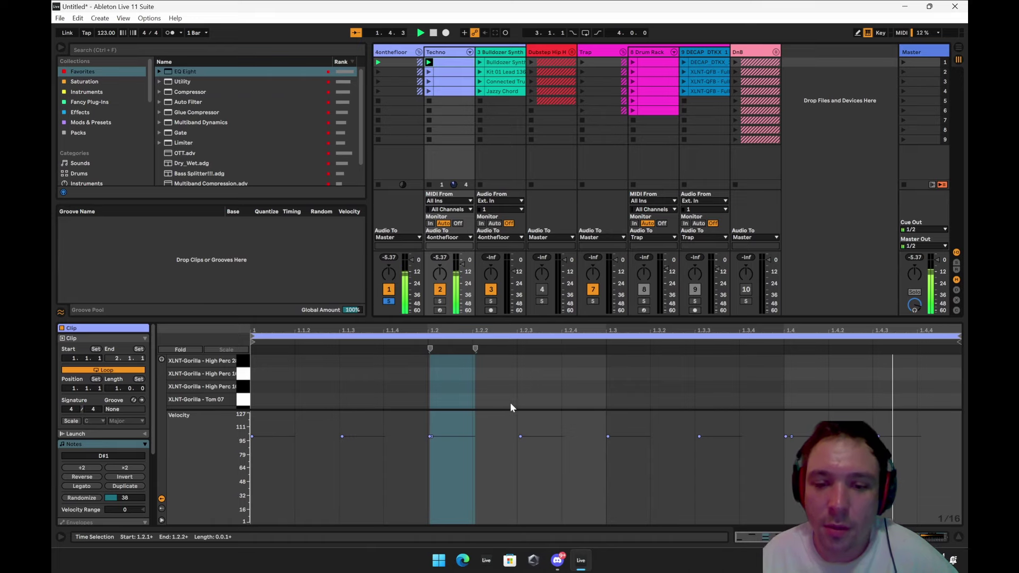
pyautogui.moveTo(511, 409); pyautogui.dragTo(513, 476)
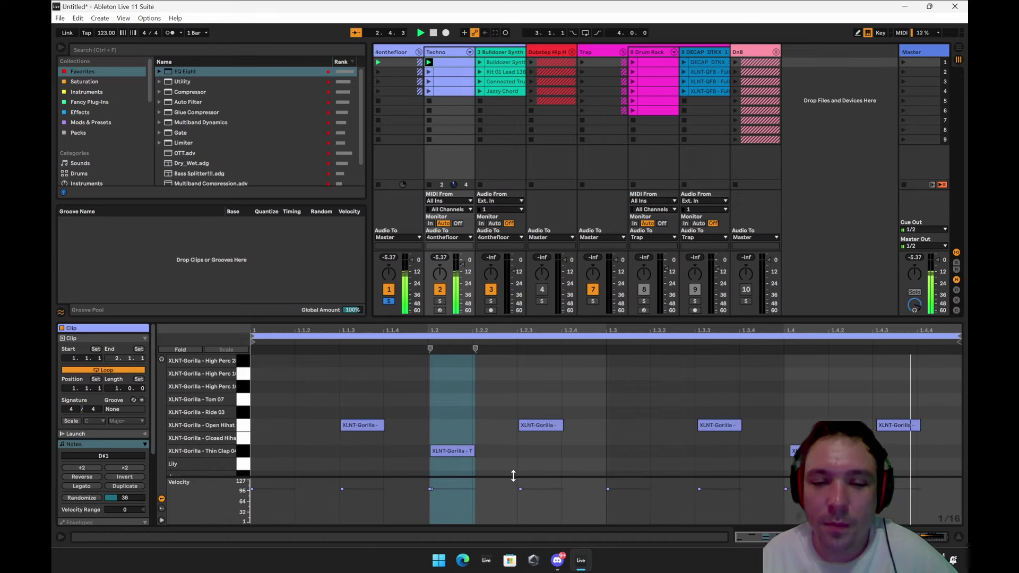
pyautogui.click(429, 72)
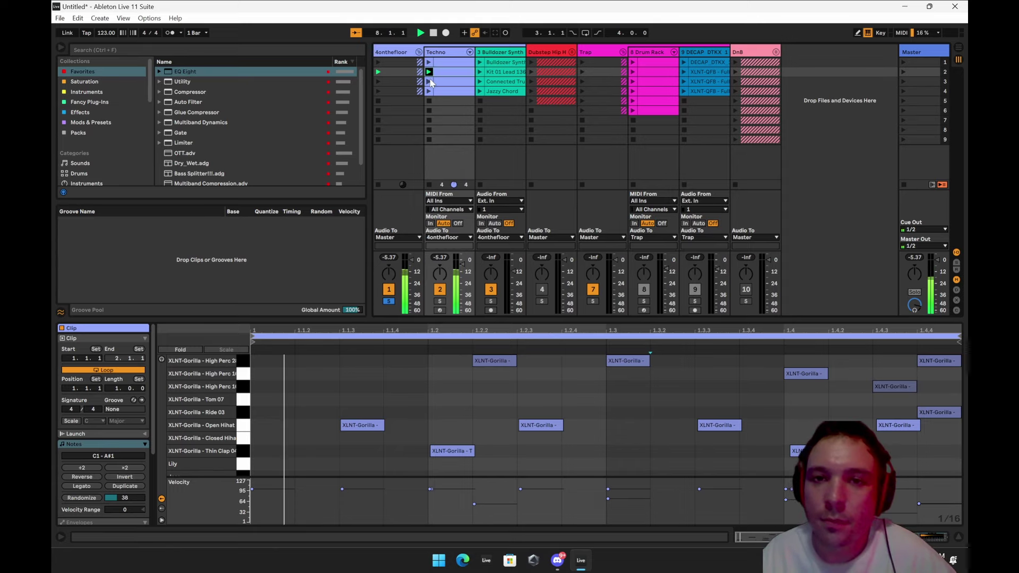
pyautogui.click(429, 81)
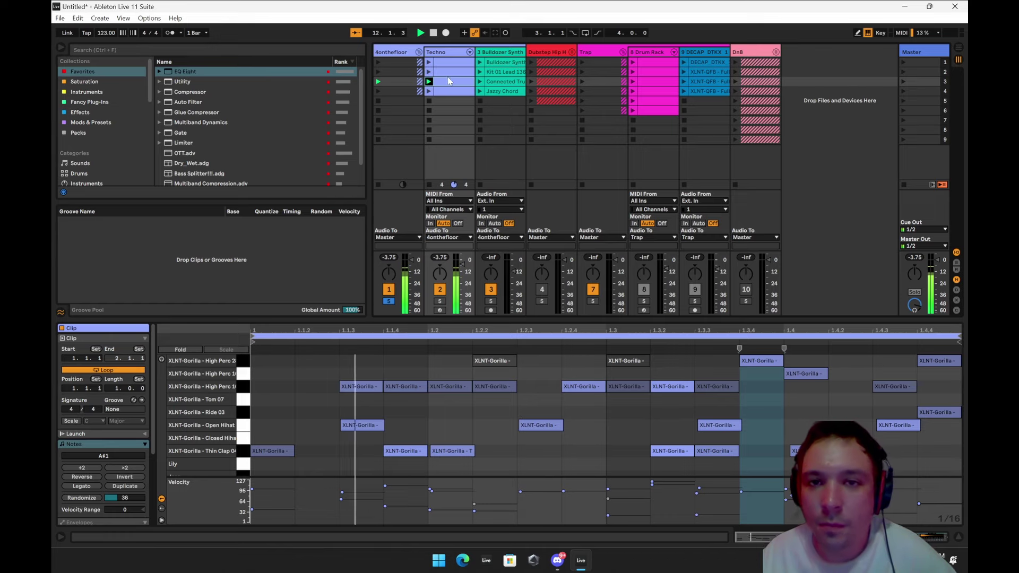
# Play the first and then the second Techno clip together with the Connected Trumpet clip.
pyautogui.click(429, 81)
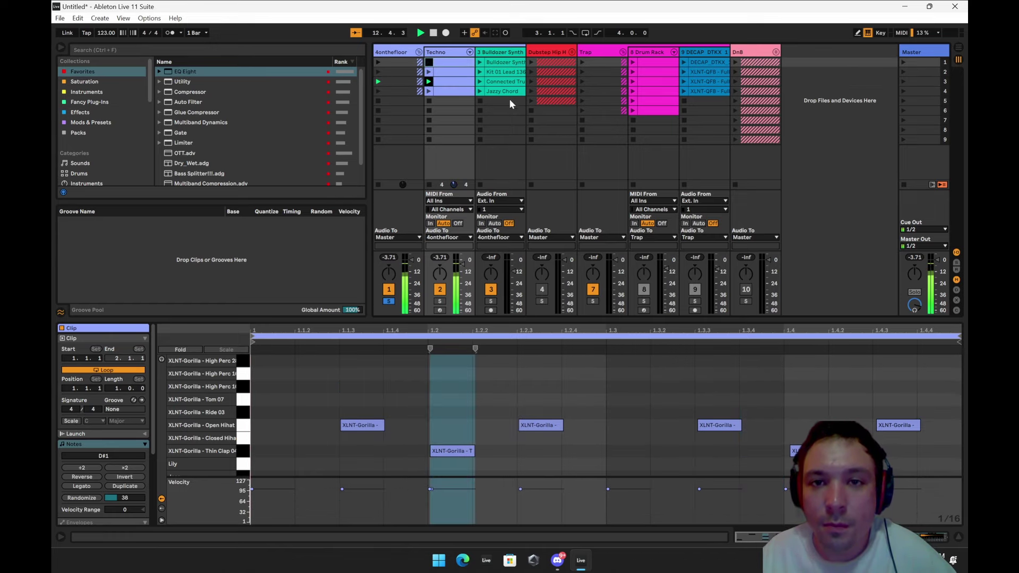
pyautogui.click(480, 82)
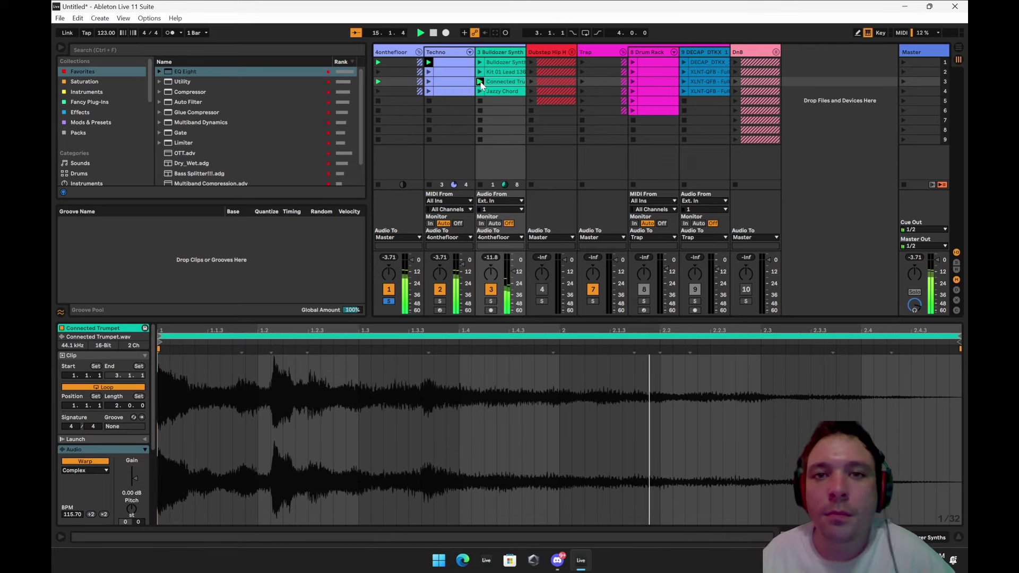
pyautogui.click(429, 72)
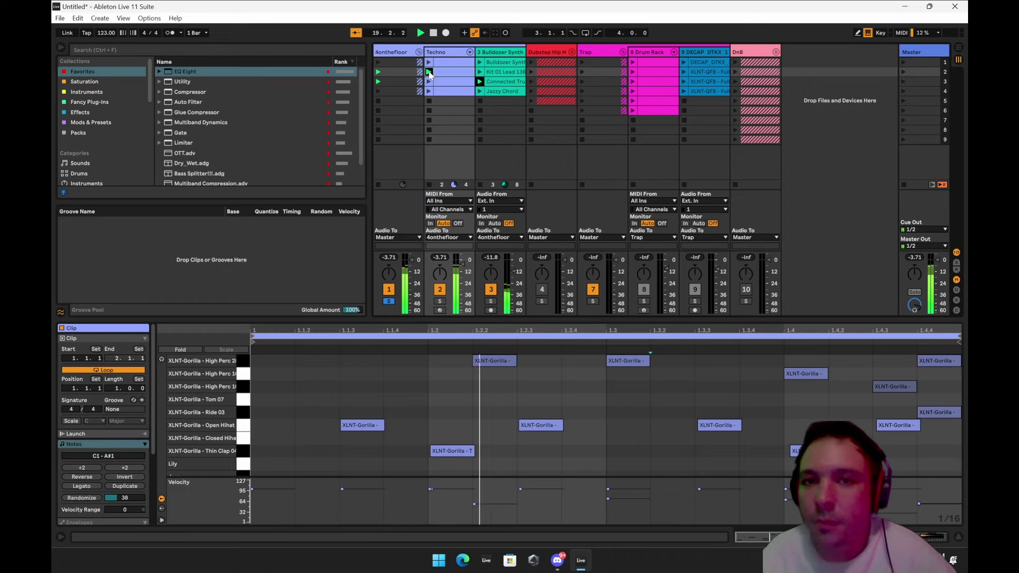
pyautogui.click(480, 82)
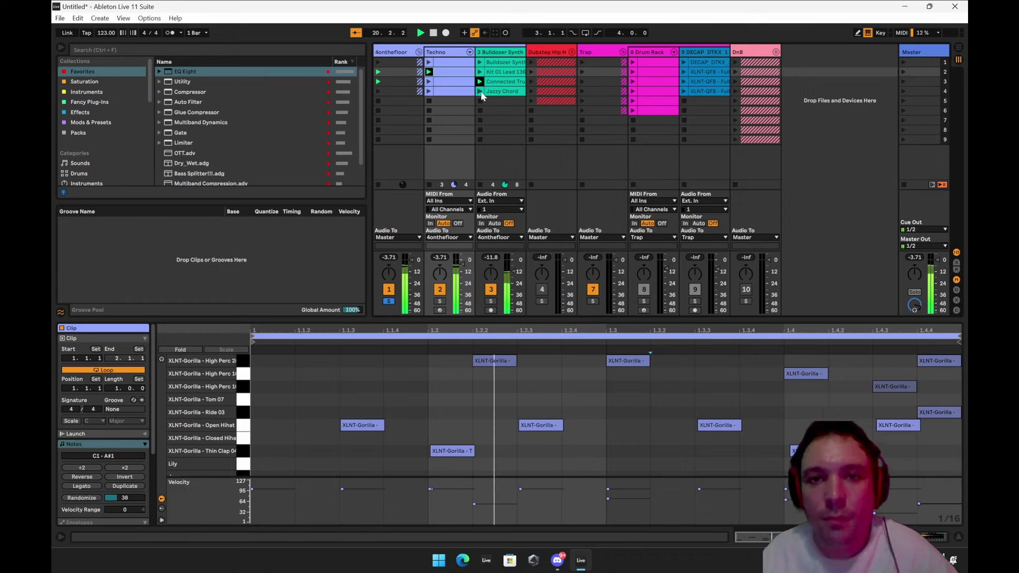
# Play the third and then the fourth Techno clip, bringing in the Jazzy Chord clip.
pyautogui.click(428, 82)
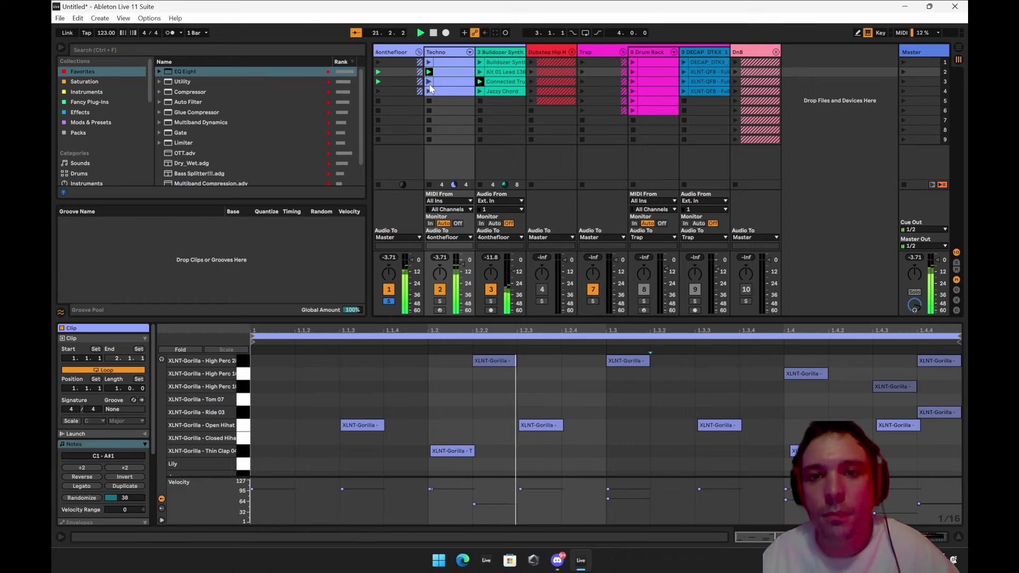
pyautogui.click(480, 91)
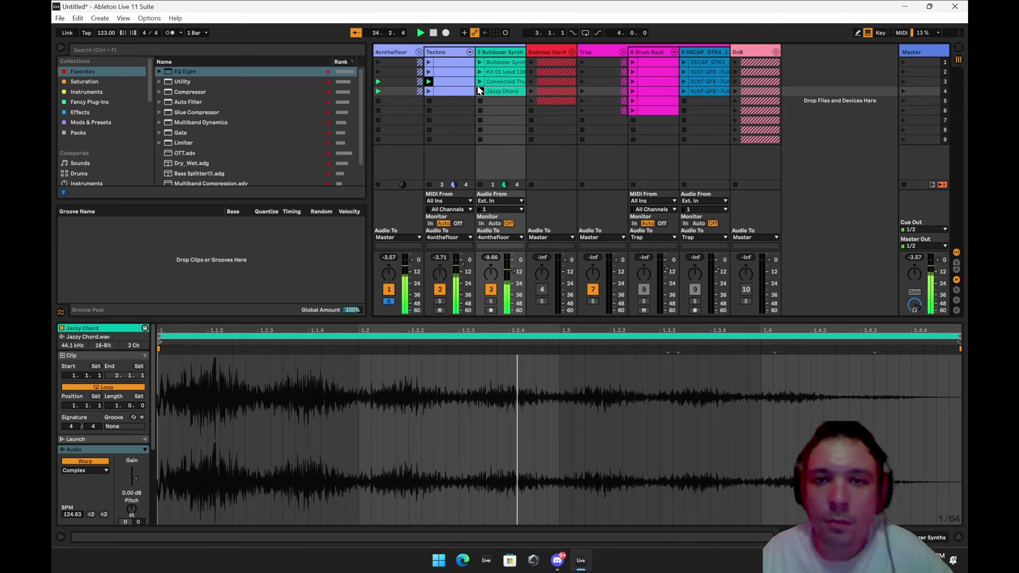
pyautogui.click(428, 92)
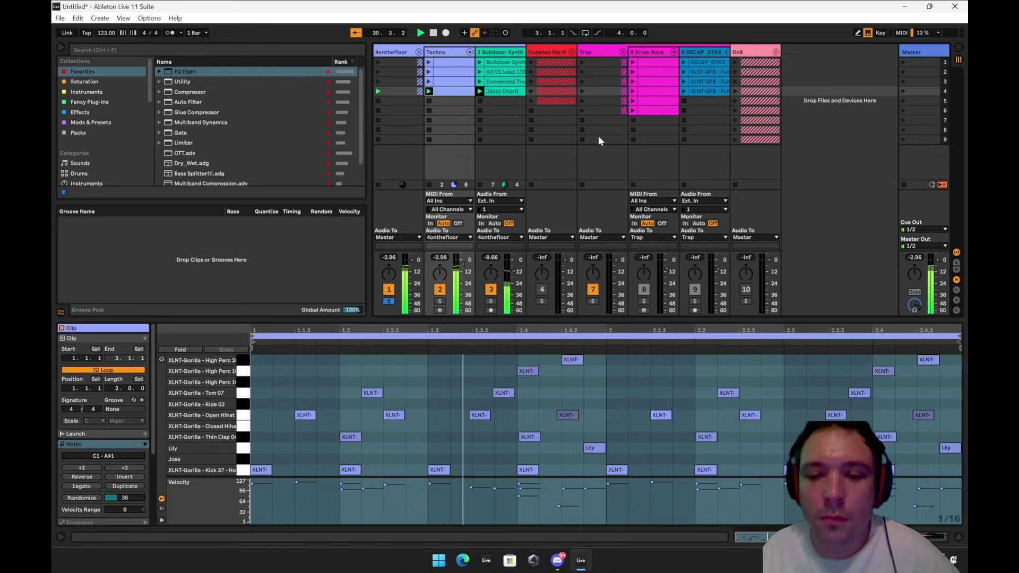
# Set the A#1 High Perc notes at 1.4.3 and 2.4.3 to velocity 115 and the Lily notes at 1.4.4 and 2.4.4 to 127.
pyautogui.moveTo(941, 357); pyautogui.dragTo(566, 368)
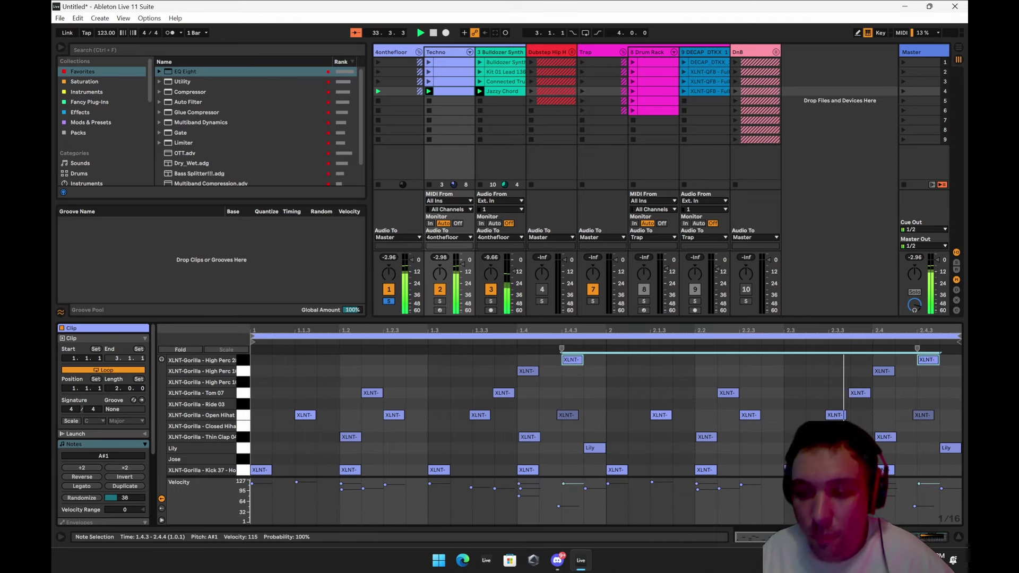
pyautogui.click(947, 454)
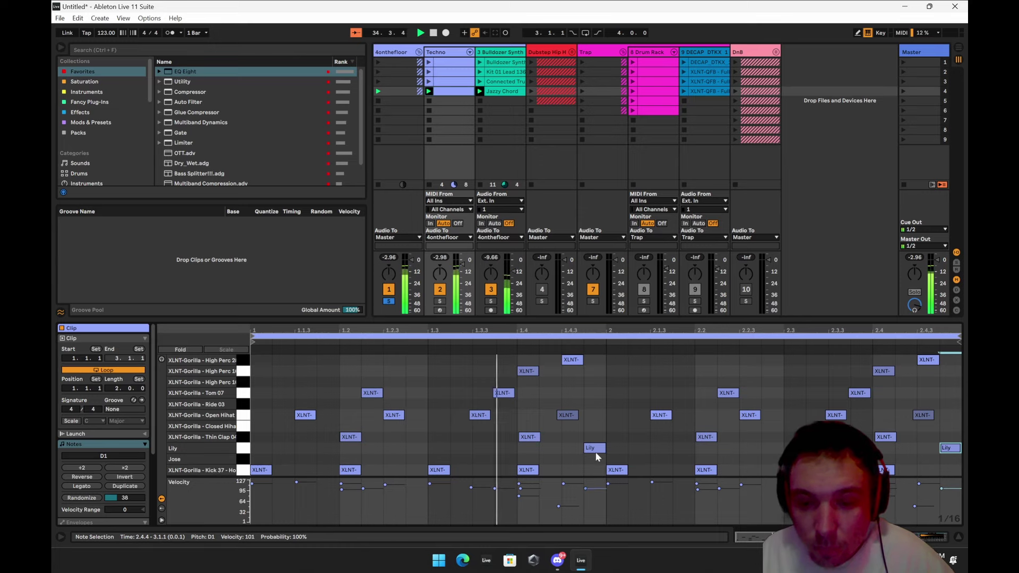
pyautogui.keyDown('shift'); pyautogui.click(600, 450); pyautogui.keyUp('shift')
pyautogui.moveTo(600, 450); pyautogui.dragTo(595, 408)
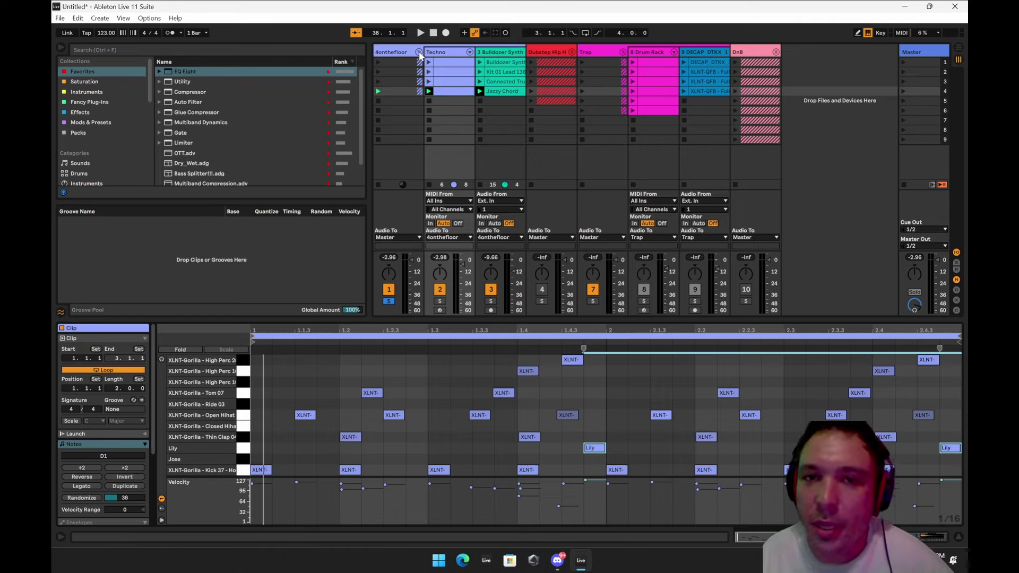
# Turn on Draw Mode, fold the 4onthefloor group, and solo and unfold the Dubstep group.
pyautogui.press('b')
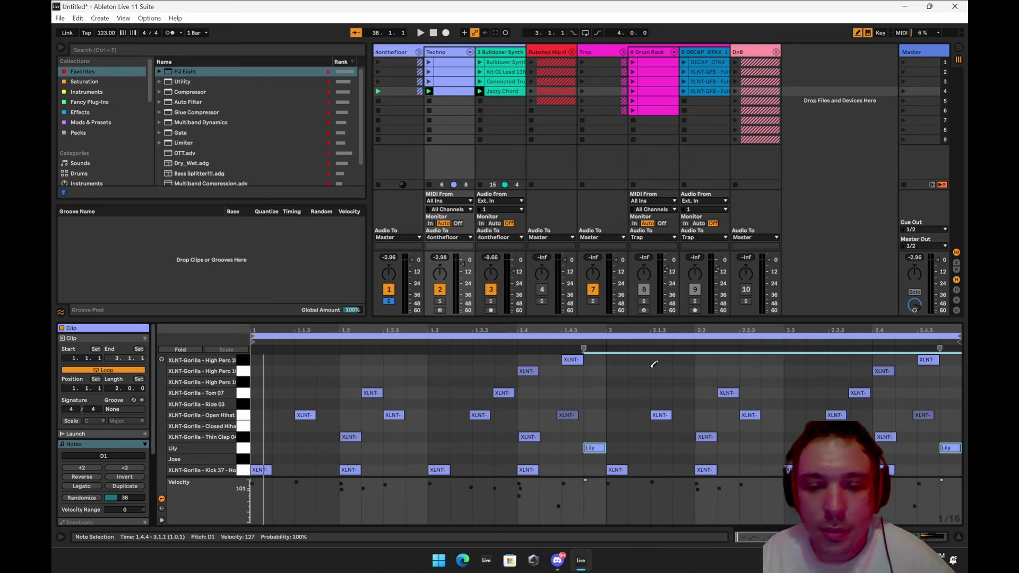
pyautogui.click(420, 52)
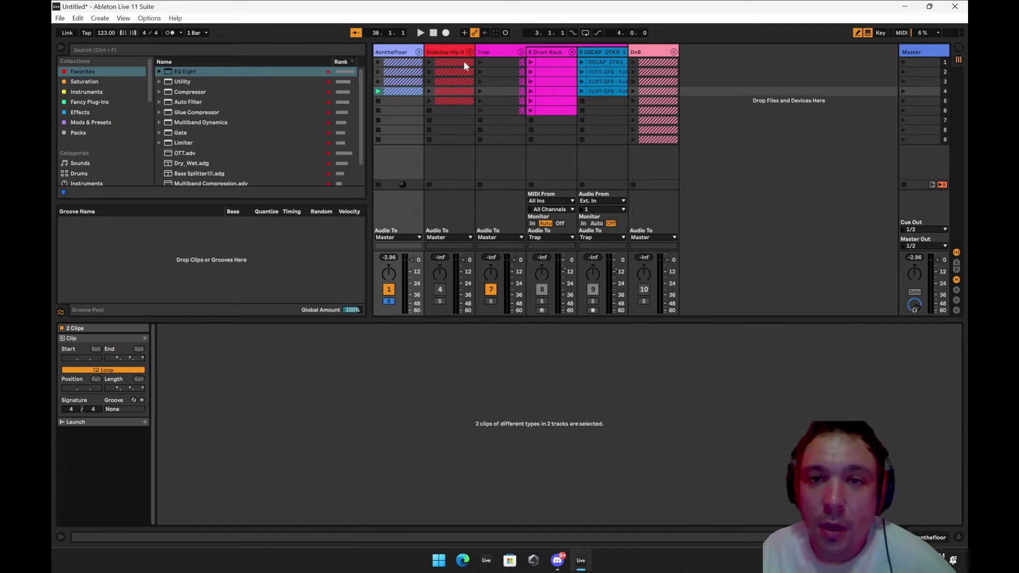
pyautogui.click(440, 301)
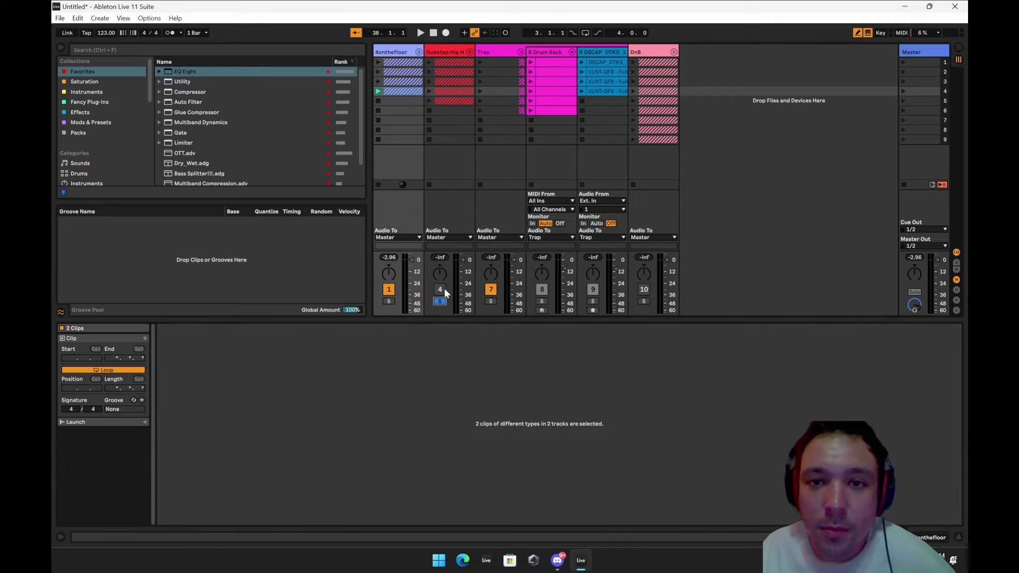
pyautogui.click(469, 51)
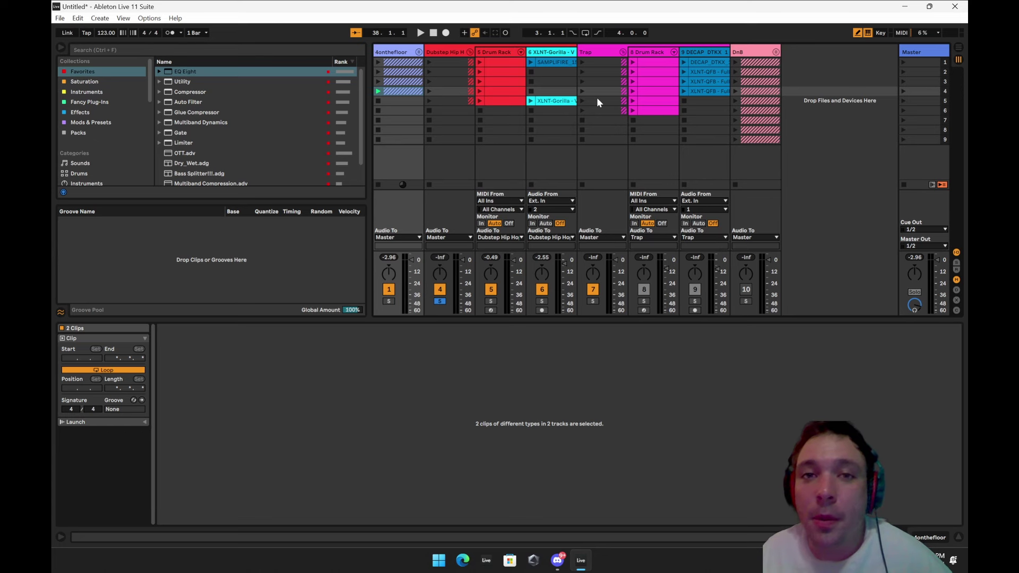
# Open the first Drum Rack clip of the Dubstep group in an enlarged note editor and play it.
pyautogui.click(494, 63)
pyautogui.moveTo(557, 320); pyautogui.dragTo(557, 265)
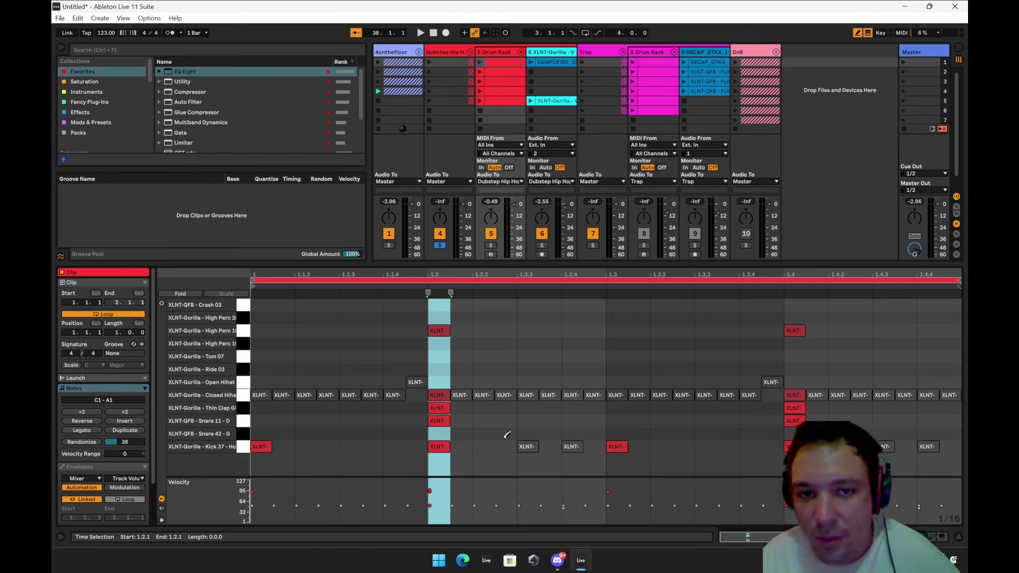
pyautogui.click(479, 62)
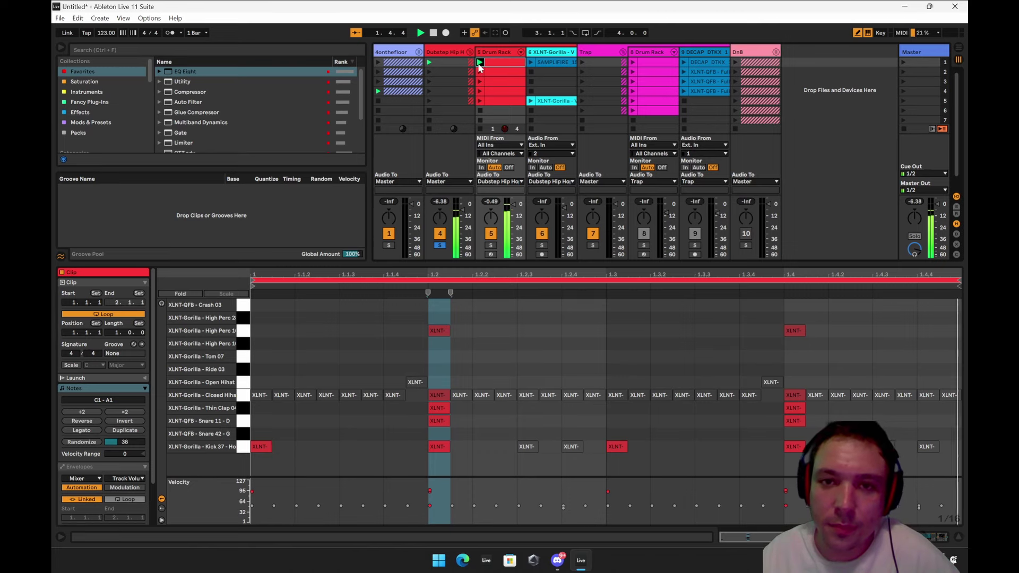
# Play the second Drum Rack clip of the Dubstep group and compare its notes with the first clip's.
pyautogui.click(478, 72)
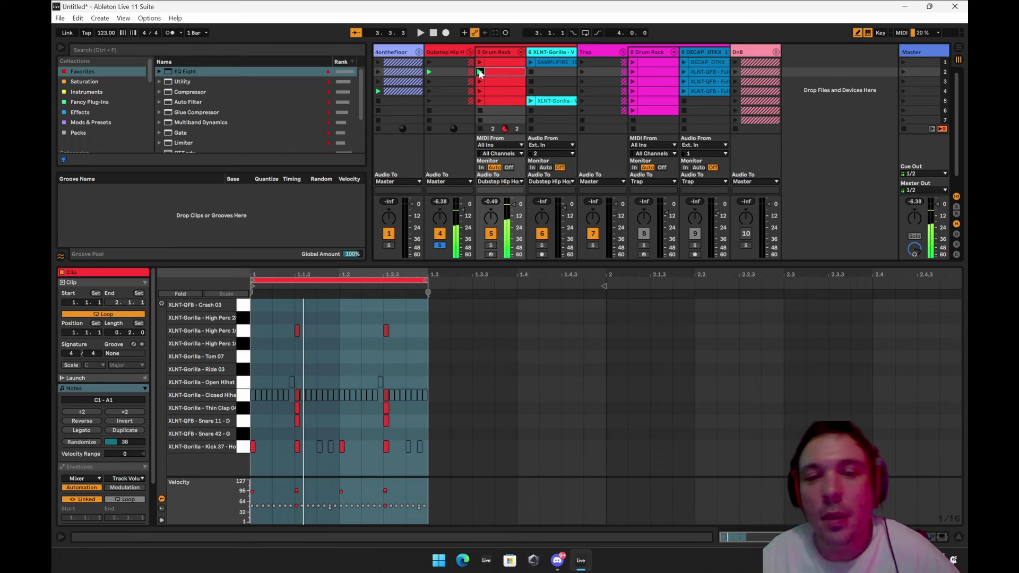
pyautogui.click(492, 61)
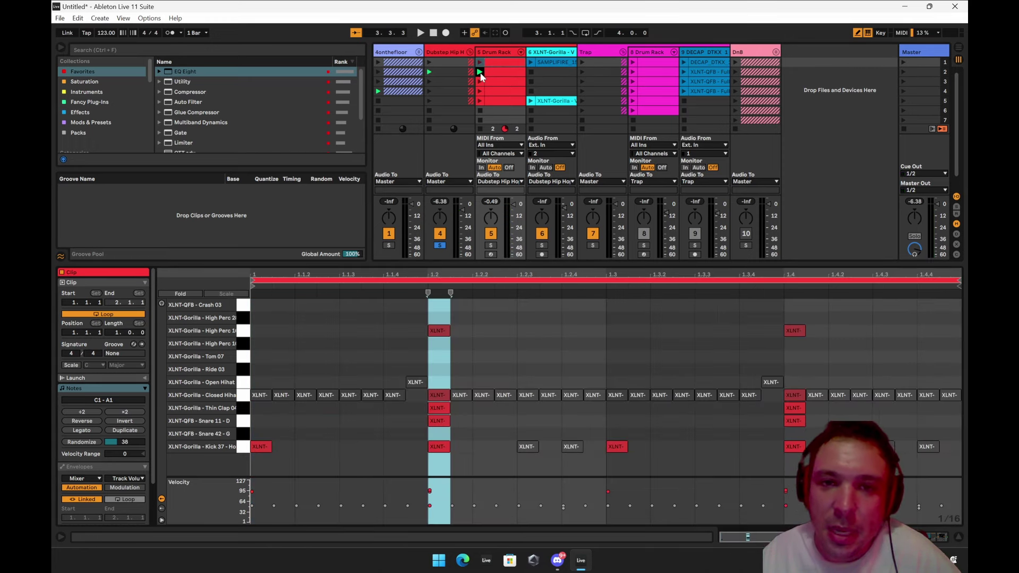
pyautogui.click(480, 72)
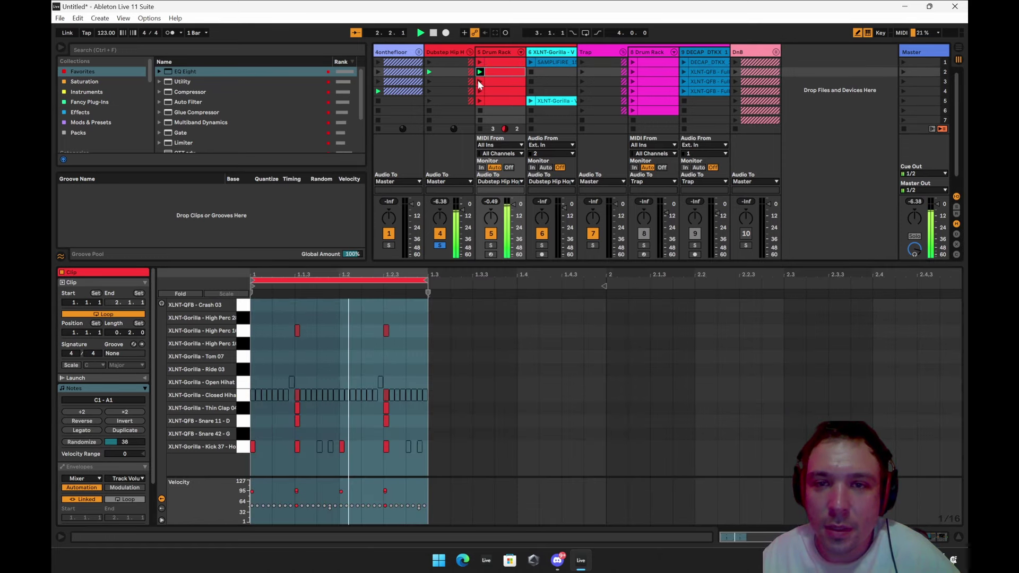
# Play the third and then the fourth Drum Rack clip of the Dubstep group.
pyautogui.click(478, 82)
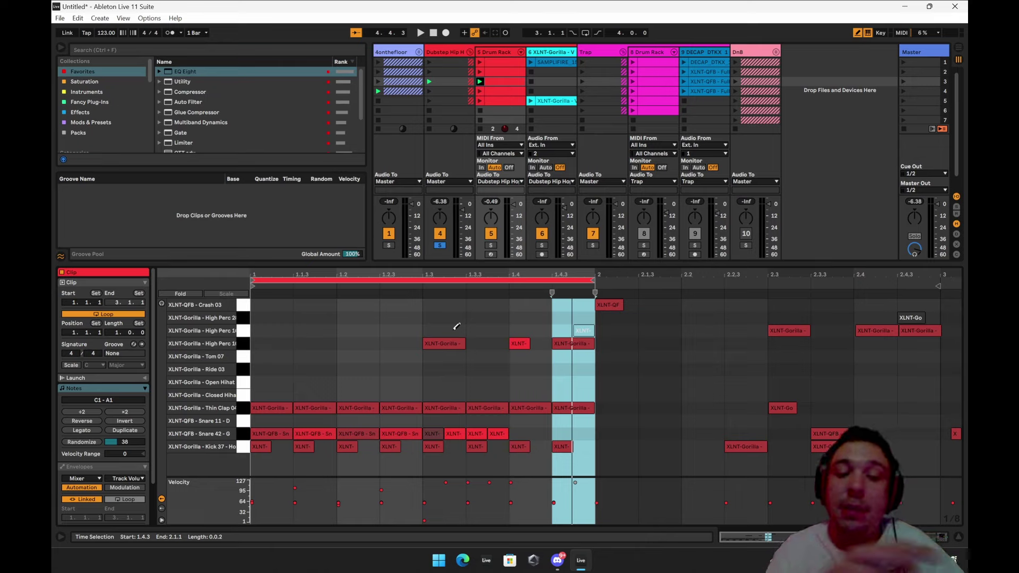
pyautogui.click(480, 81)
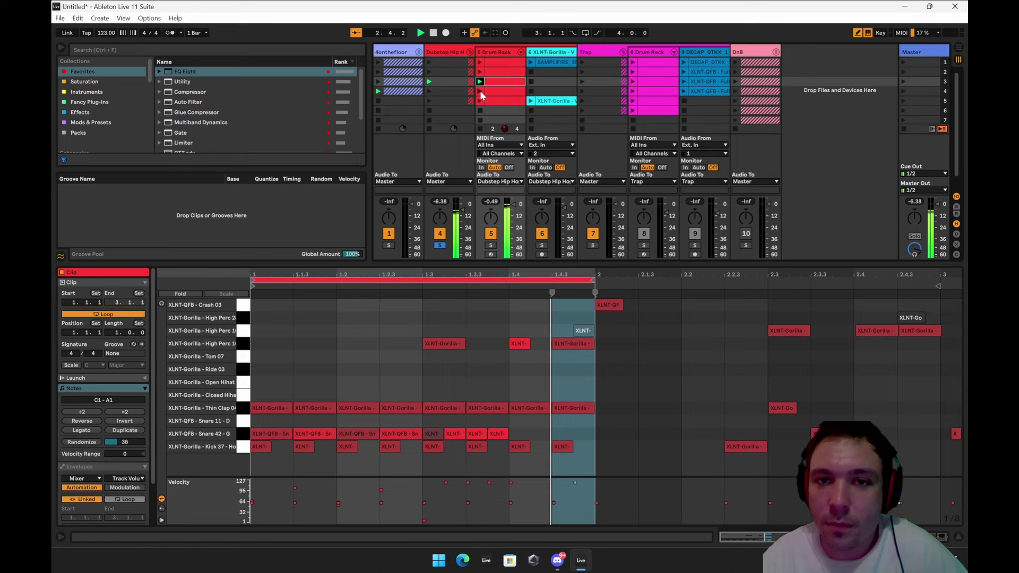
pyautogui.click(480, 91)
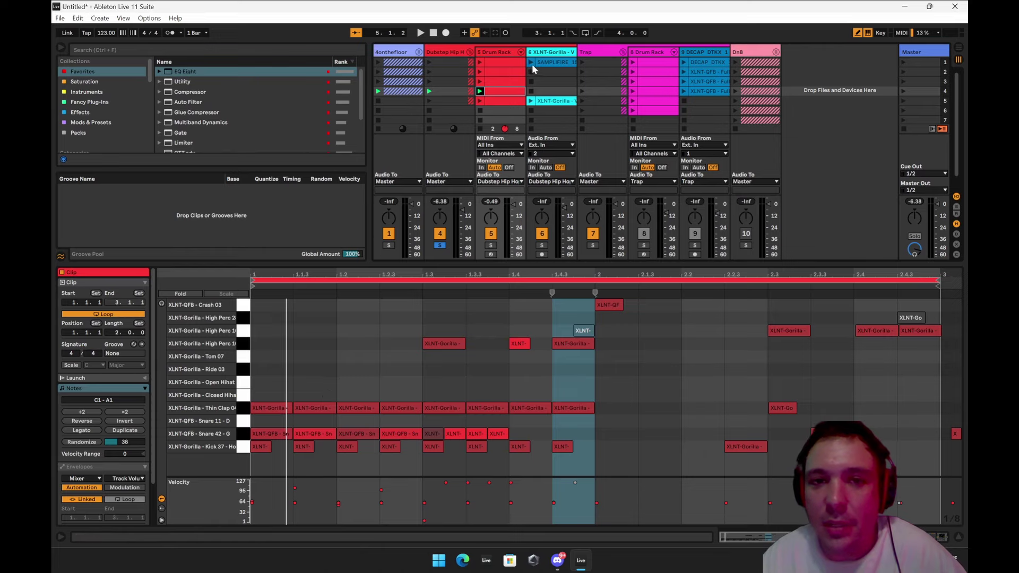
# Launch scene 5 and play the first four Drum Rack clips of the Dubstep group in turn over the XLNT-Gorilla clip.
pyautogui.click(903, 100)
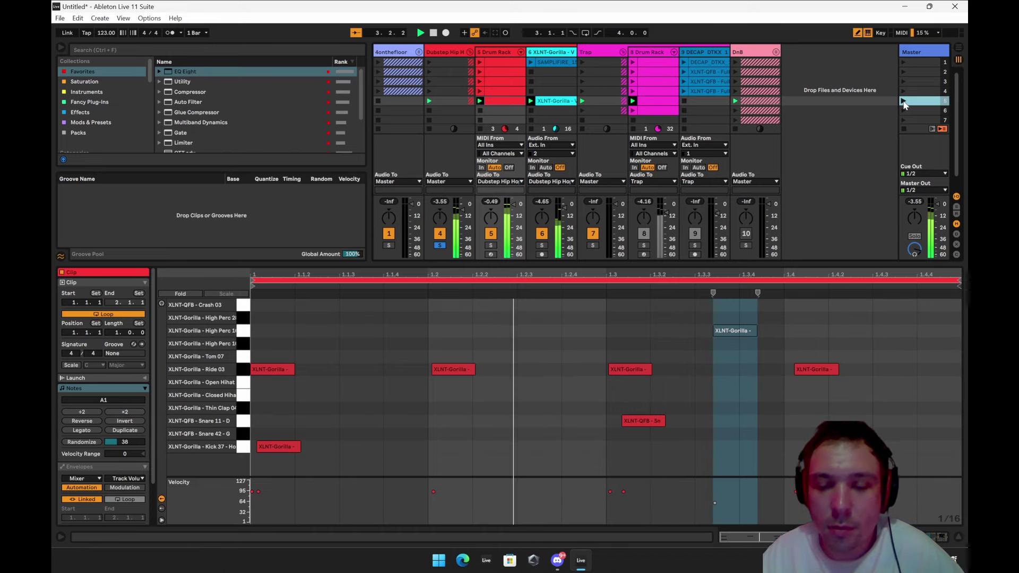
pyautogui.click(479, 62)
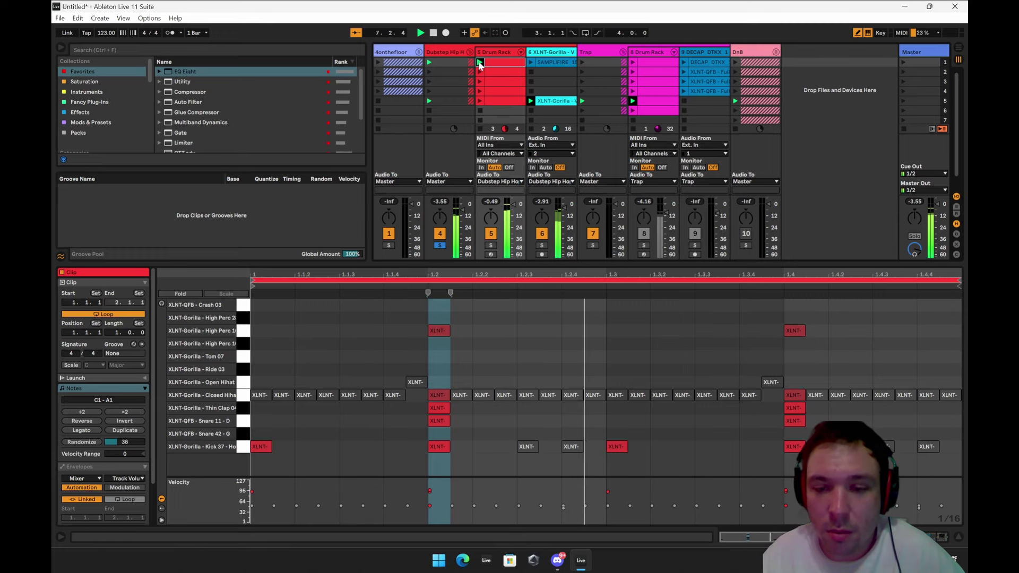
pyautogui.click(480, 72)
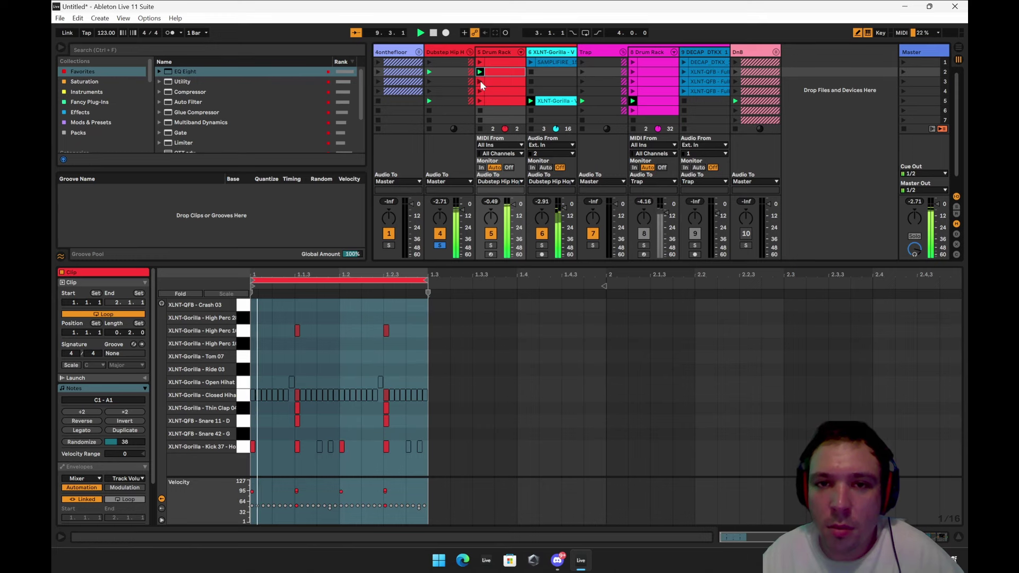
pyautogui.click(480, 81)
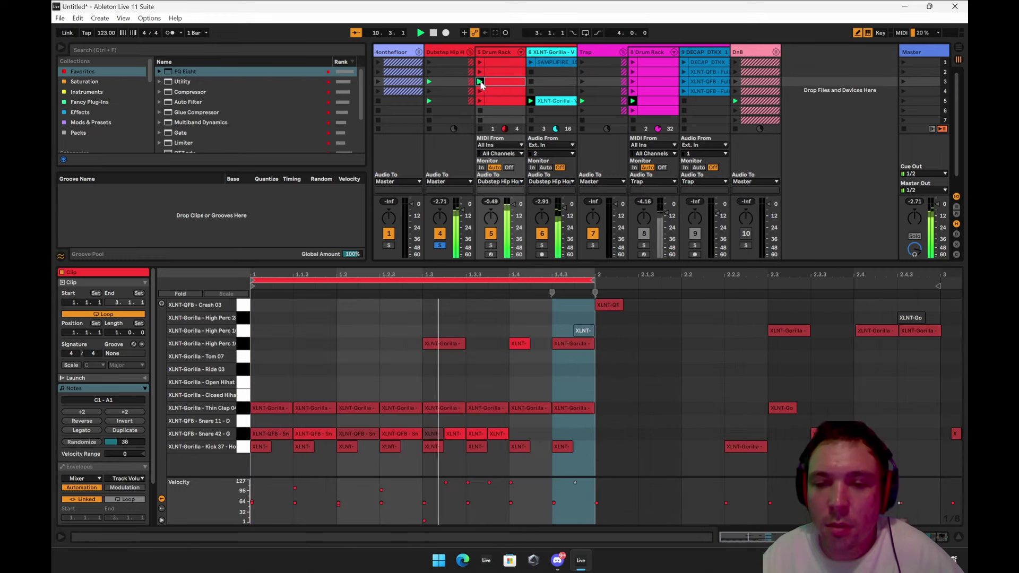
pyautogui.click(480, 91)
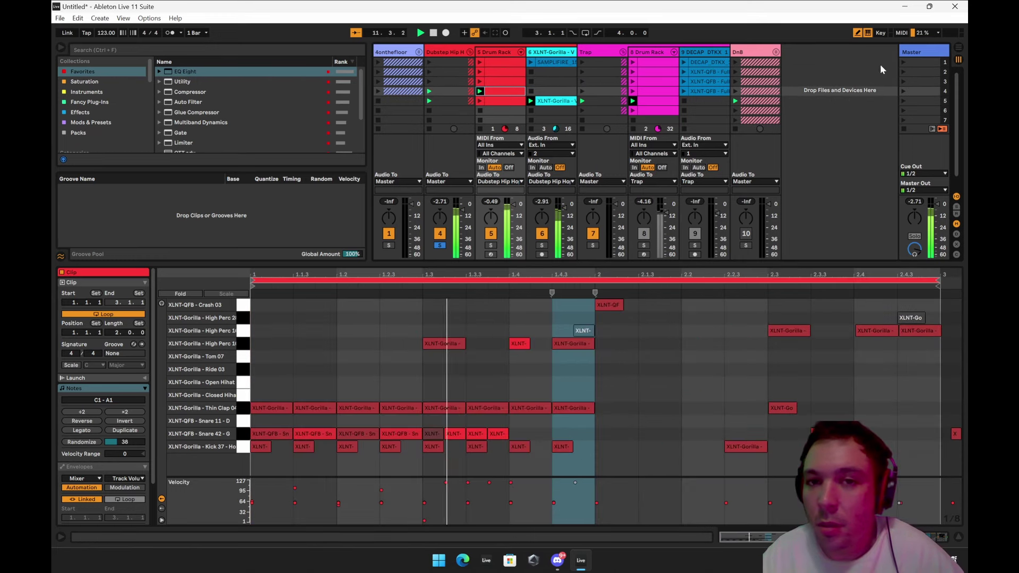
# Launch scene 1, turn off Draw Mode, and play the fifth Drum Rack clip of the Dubstep group.
pyautogui.click(903, 63)
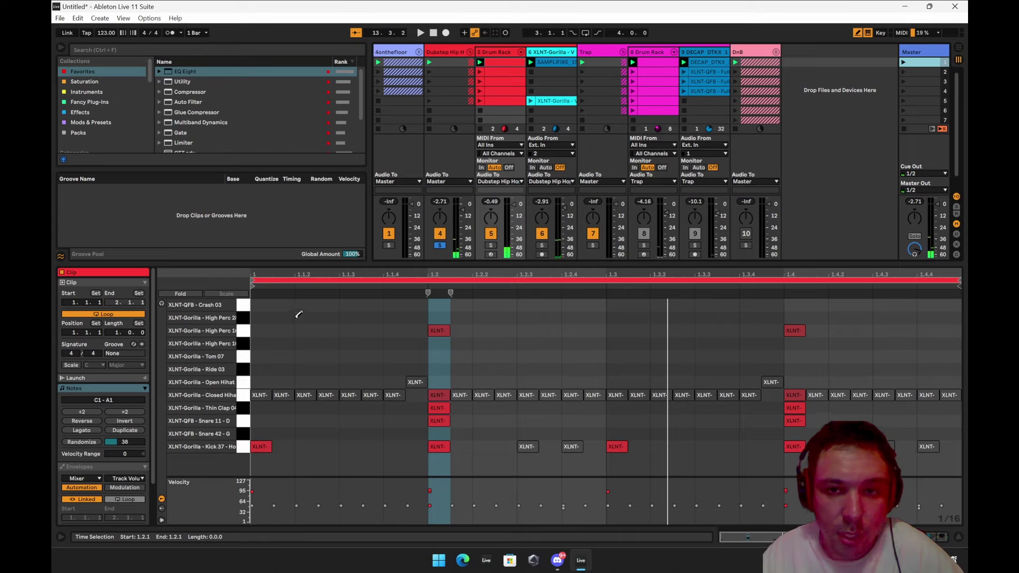
pyautogui.press('b')
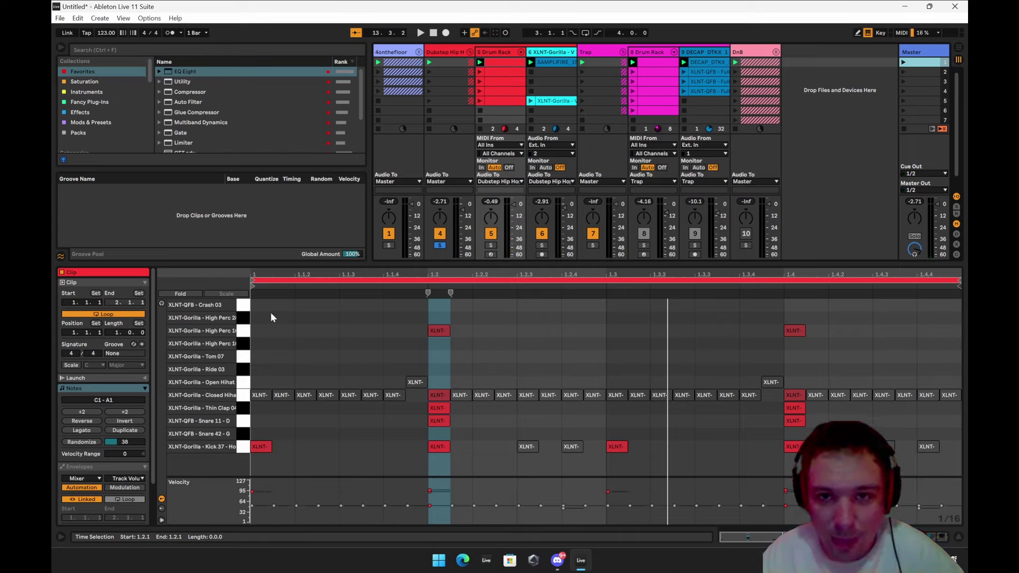
pyautogui.click(477, 101)
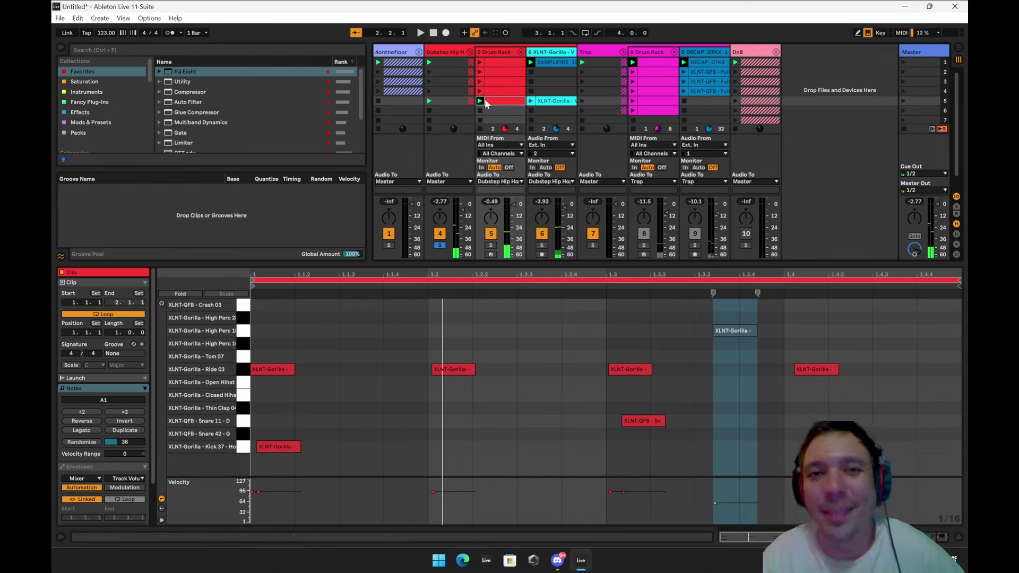
pyautogui.press('space')
pyautogui.press('space')
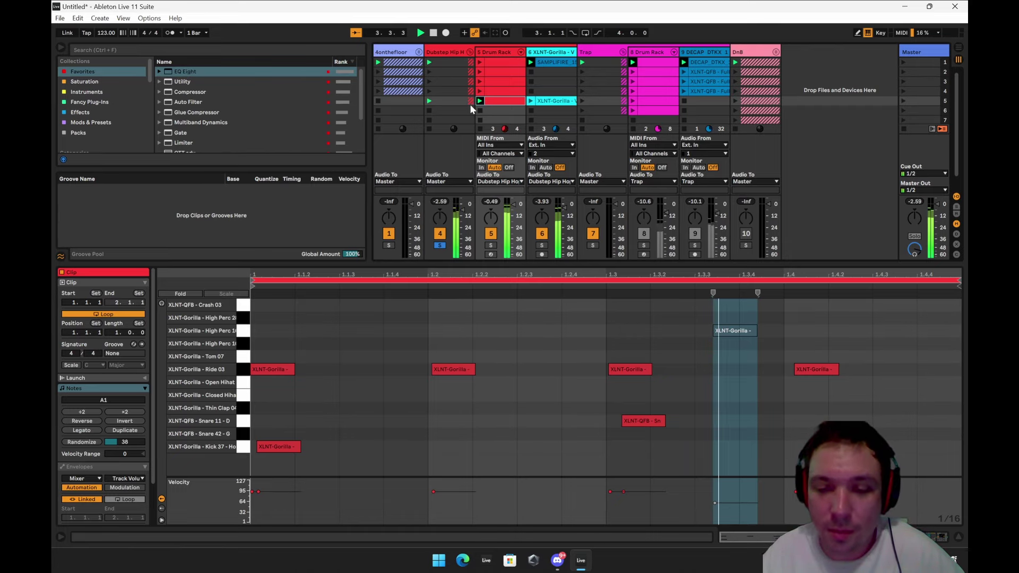
pyautogui.press('space')
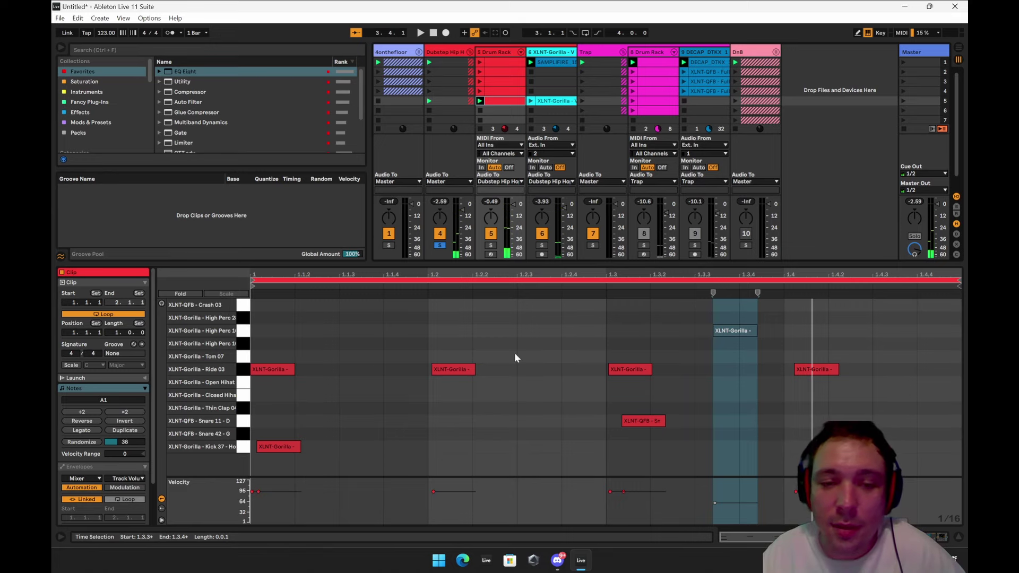
# Turn on Draw Mode, try snare notes at 1.3.4 and 1.4.3 in the fifth clip, and keep only a new kick at 1.3.4.
pyautogui.press('b')
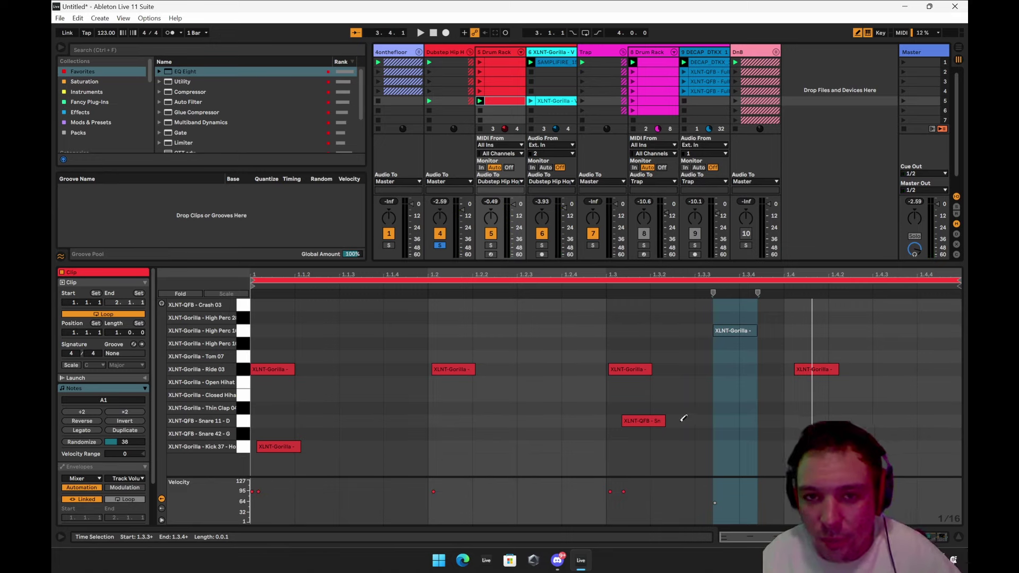
pyautogui.click(764, 433)
pyautogui.press('space')
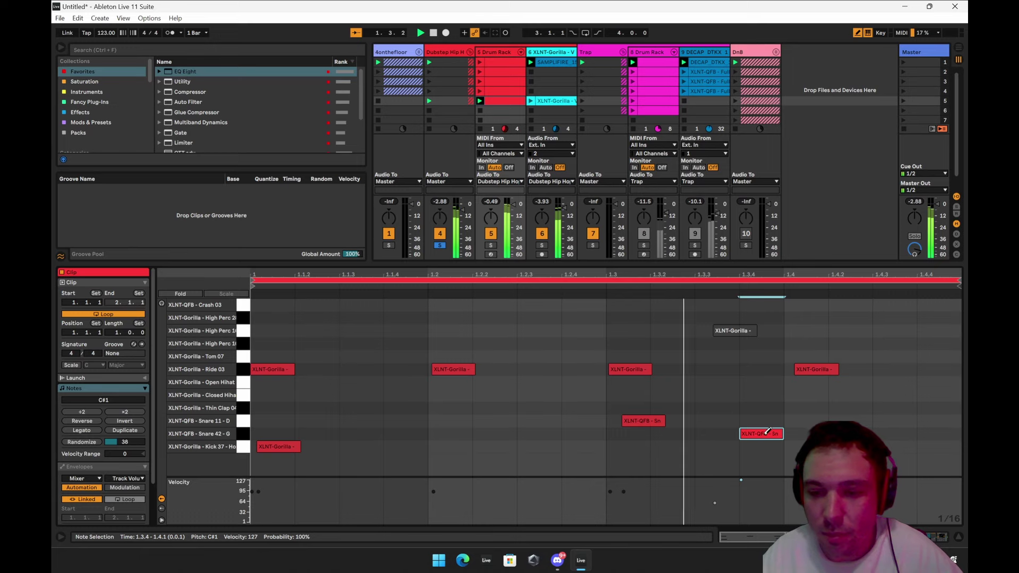
pyautogui.click(767, 432)
pyautogui.click(763, 446)
pyautogui.click(887, 421)
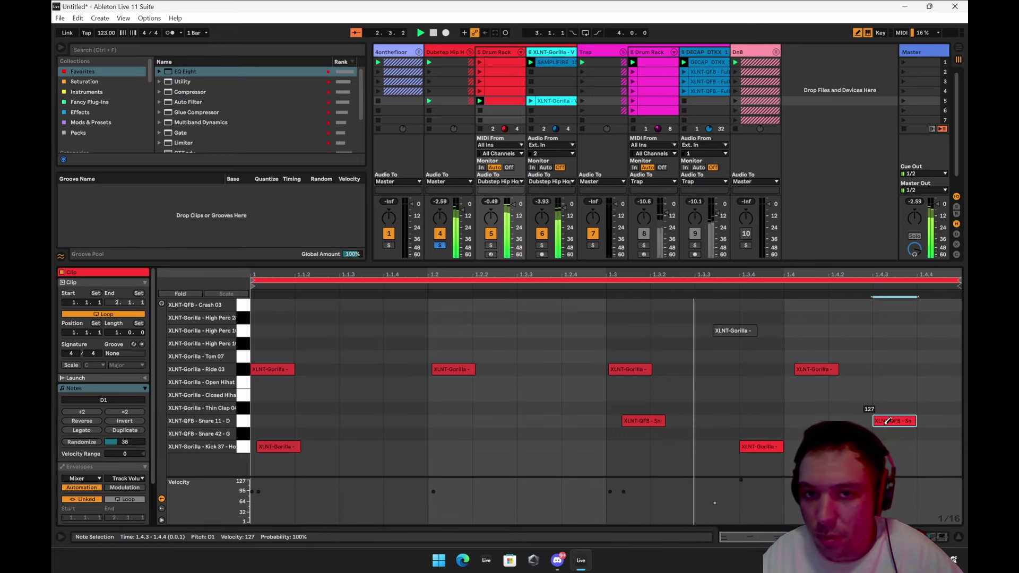
pyautogui.click(905, 421)
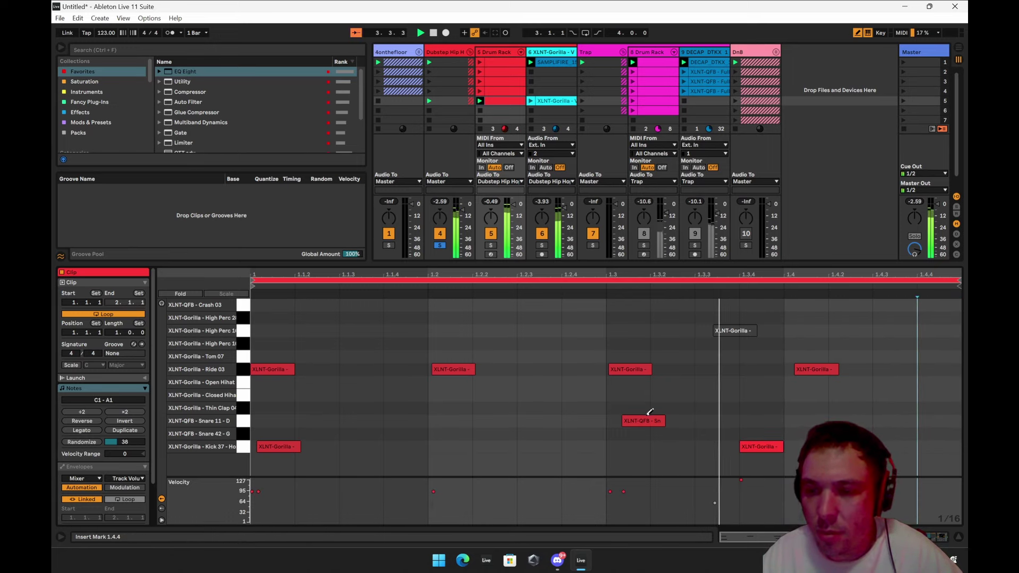
# Fold and unfold the Dubstep group, show its Drum Rack devices, and examine the High Perc 16 - Woodblock Snare chain.
pyautogui.click(469, 51)
pyautogui.click(444, 101)
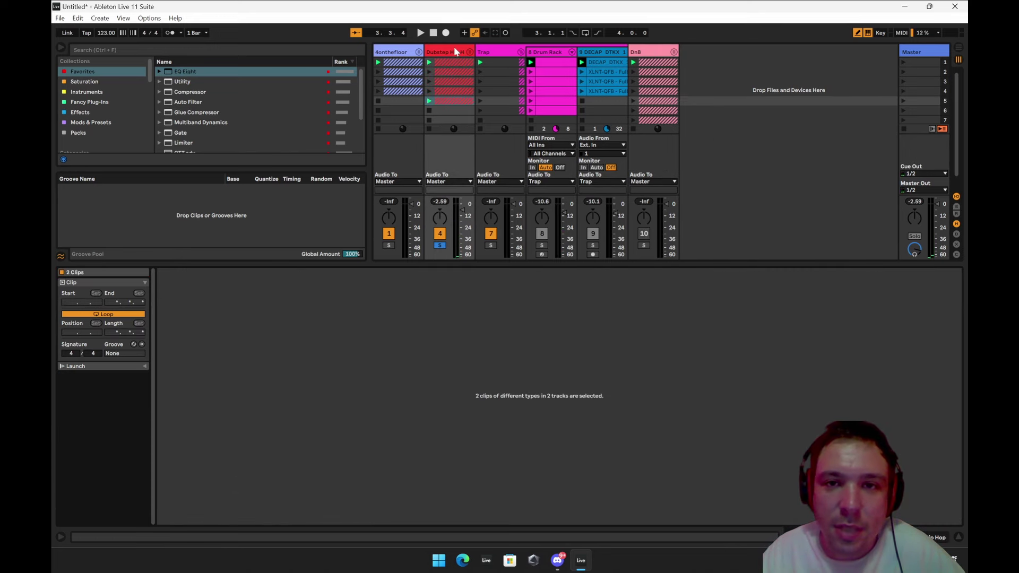
pyautogui.click(470, 51)
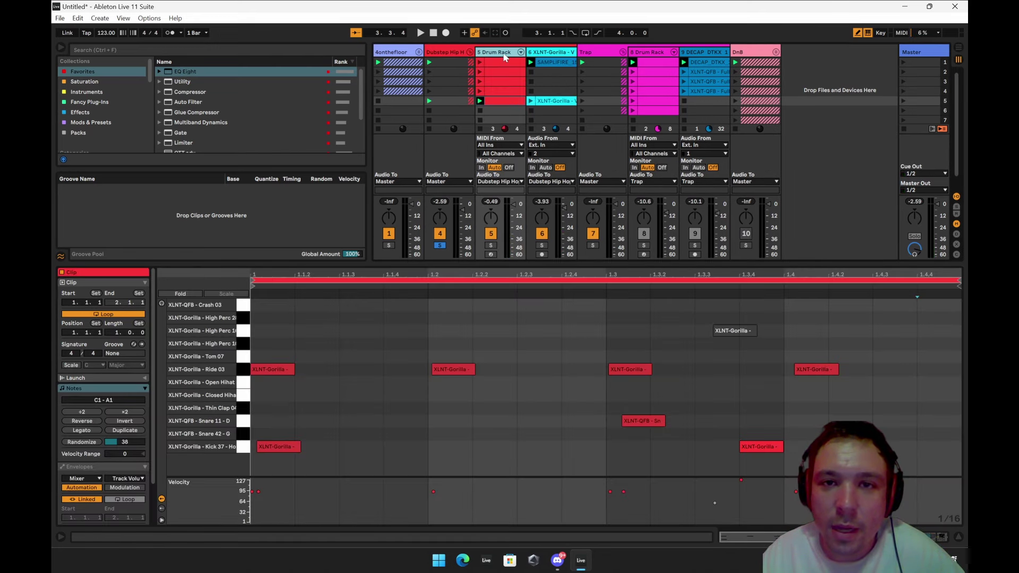
pyautogui.click(503, 54)
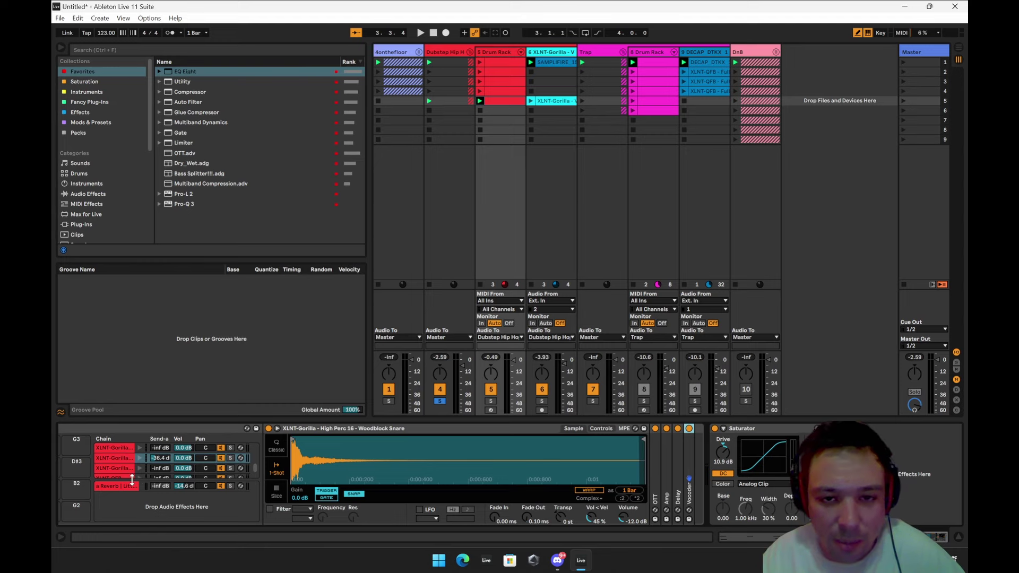
pyautogui.hscroll(-3, 120, 485)
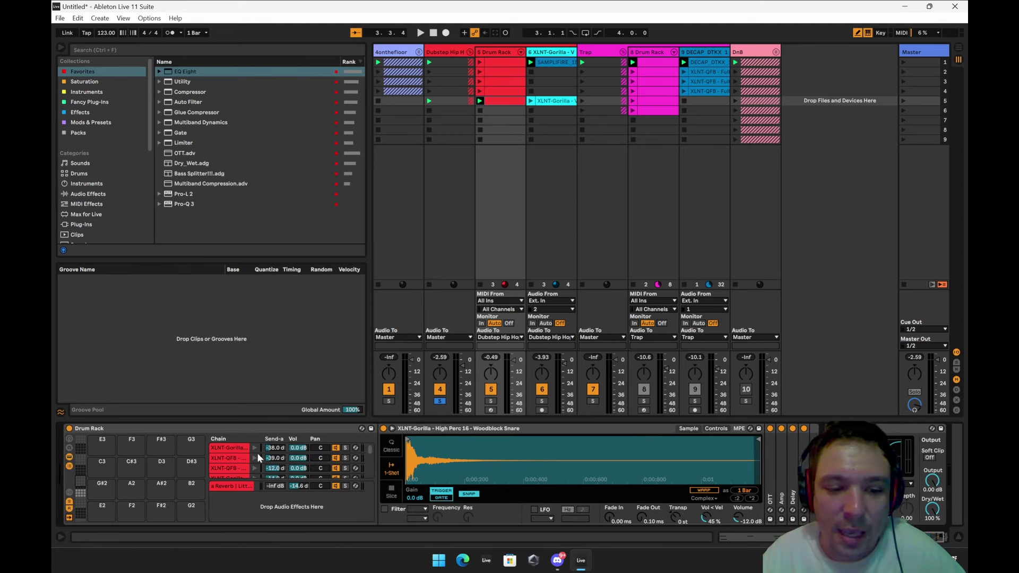
pyautogui.scroll(-2, 257, 453)
pyautogui.click(271, 464)
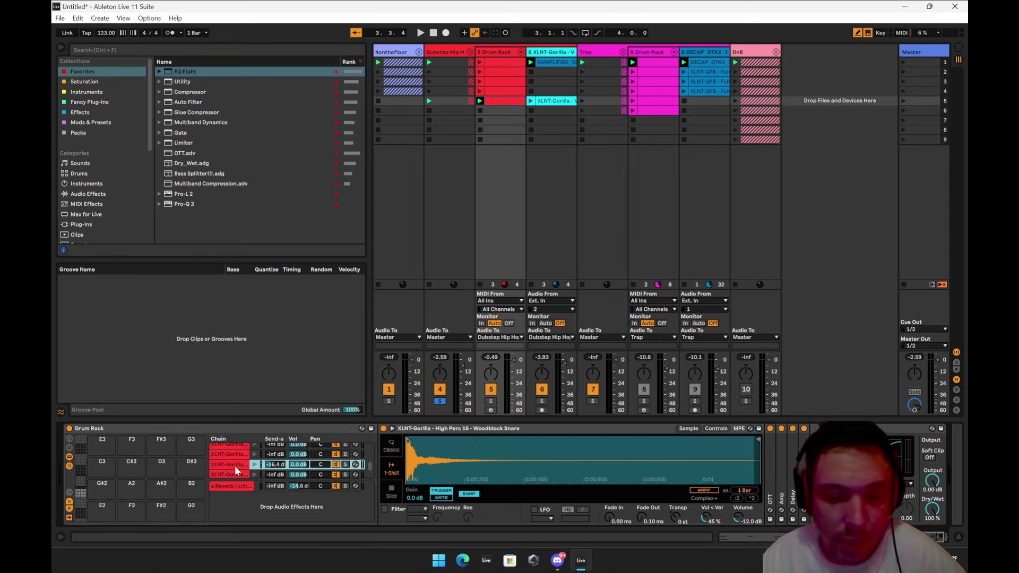
# Audition the High Perc 16 and High Perc 28 pads of the Drum Rack and play the groove.
pyautogui.scroll(-4, 159, 473)
pyautogui.click(131, 475)
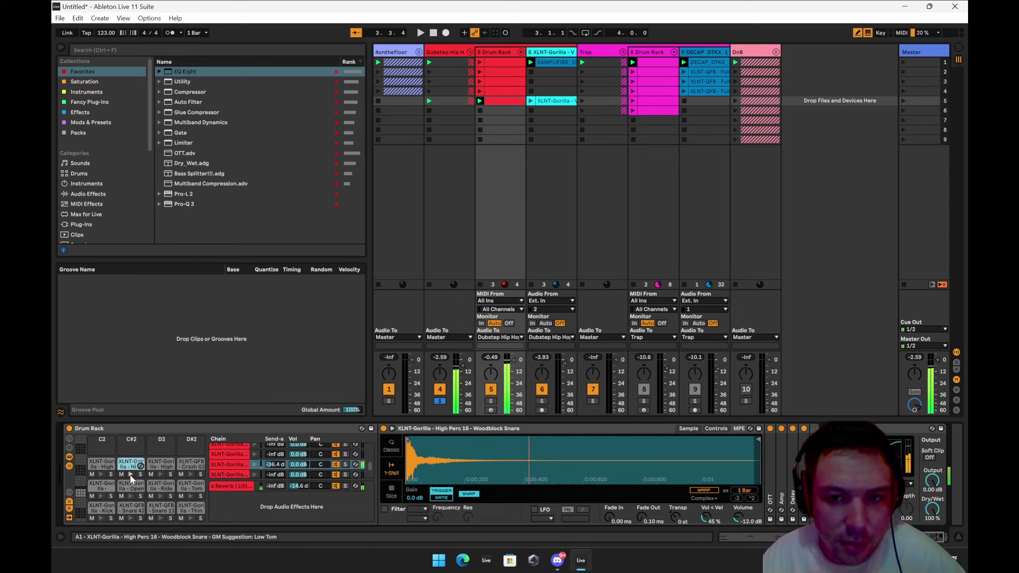
pyautogui.click(159, 474)
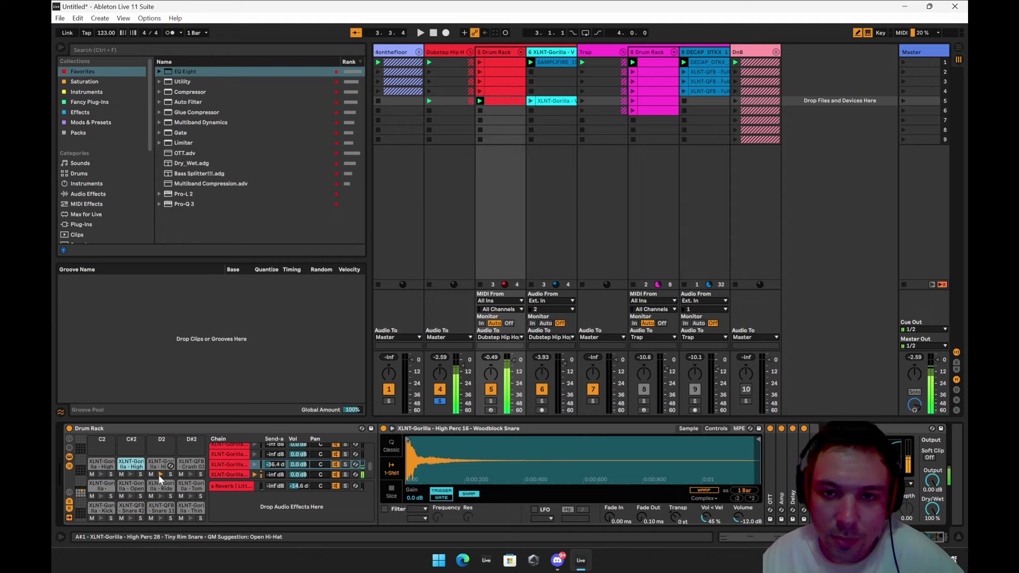
pyautogui.click(131, 475)
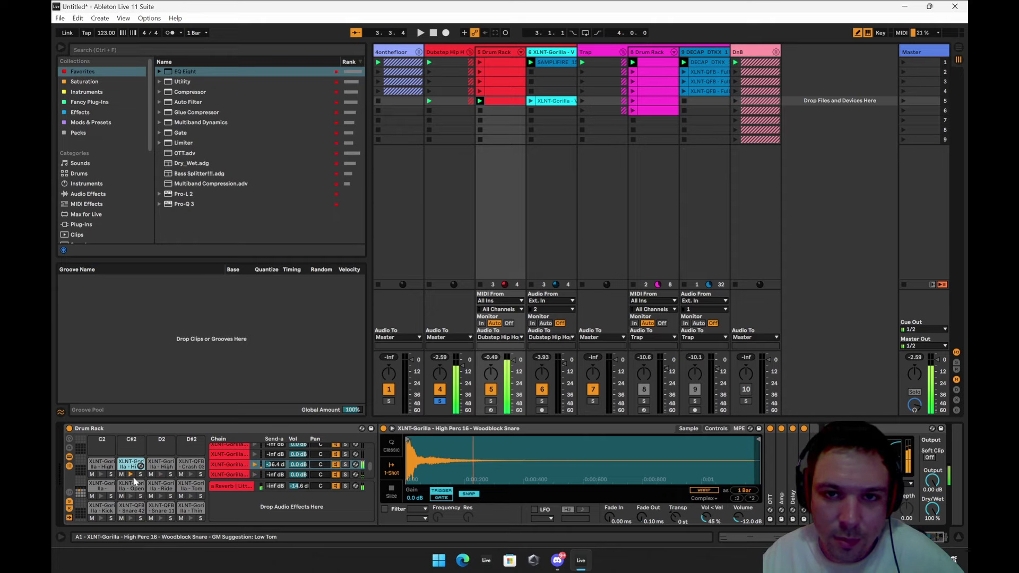
pyautogui.press('space')
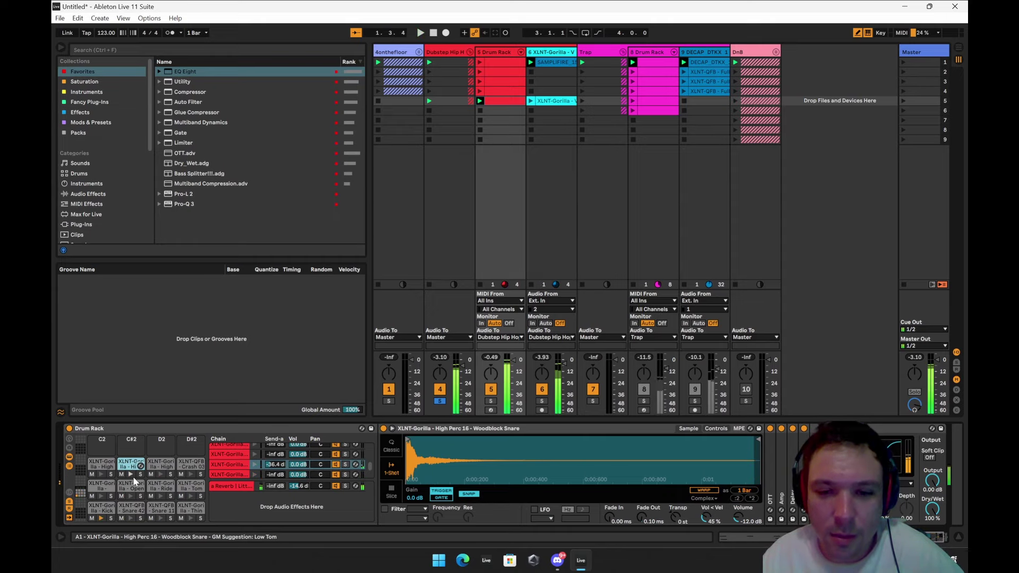
# Create an empty MIDI clip in the sixth slot of the Dubstep Drum Rack track and play the SAMPLIFIRE bass loop without drums.
pyautogui.press('space')
pyautogui.hotkey('ctrl', 'shift', 'm')
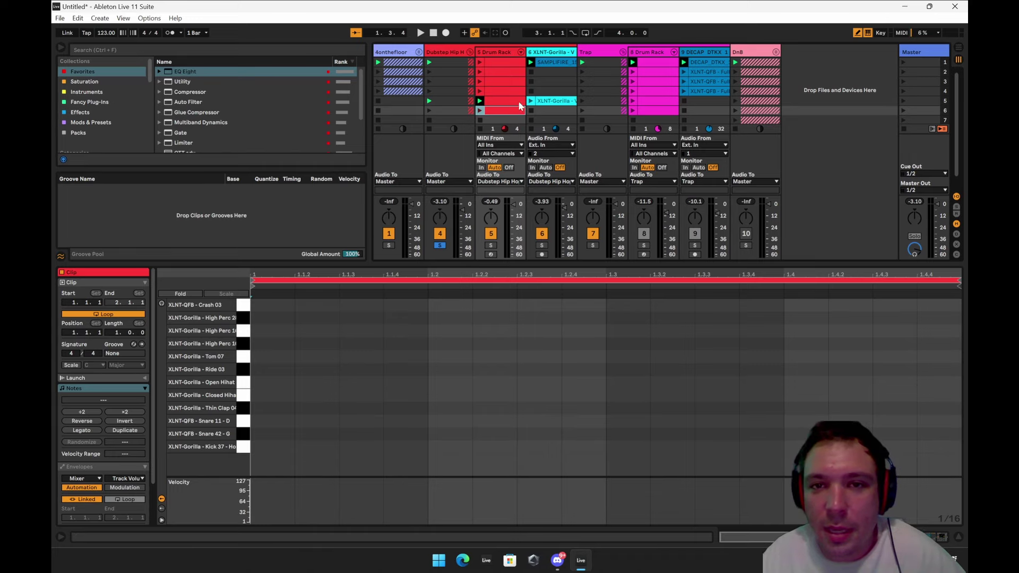
pyautogui.click(499, 103)
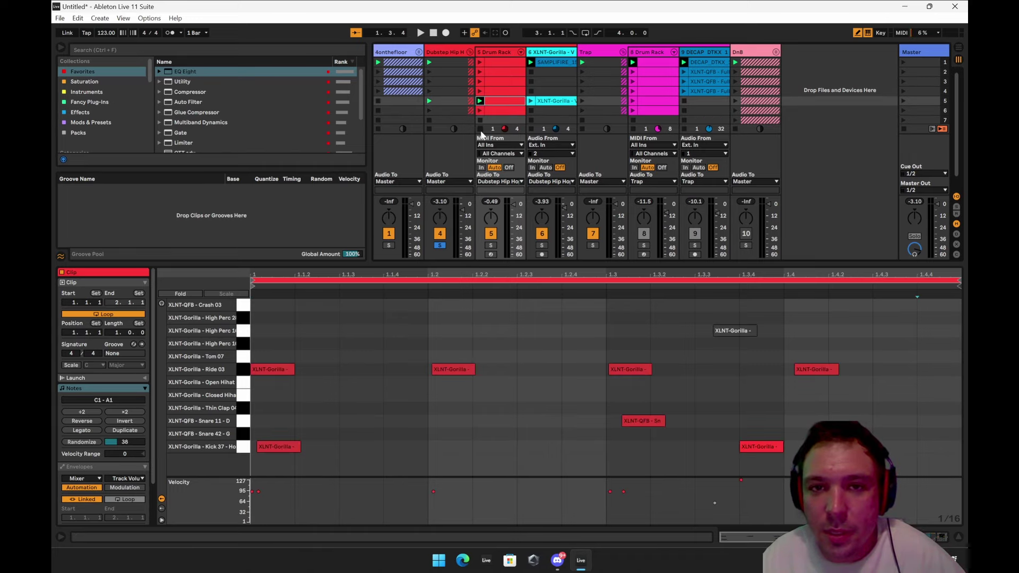
pyautogui.click(531, 63)
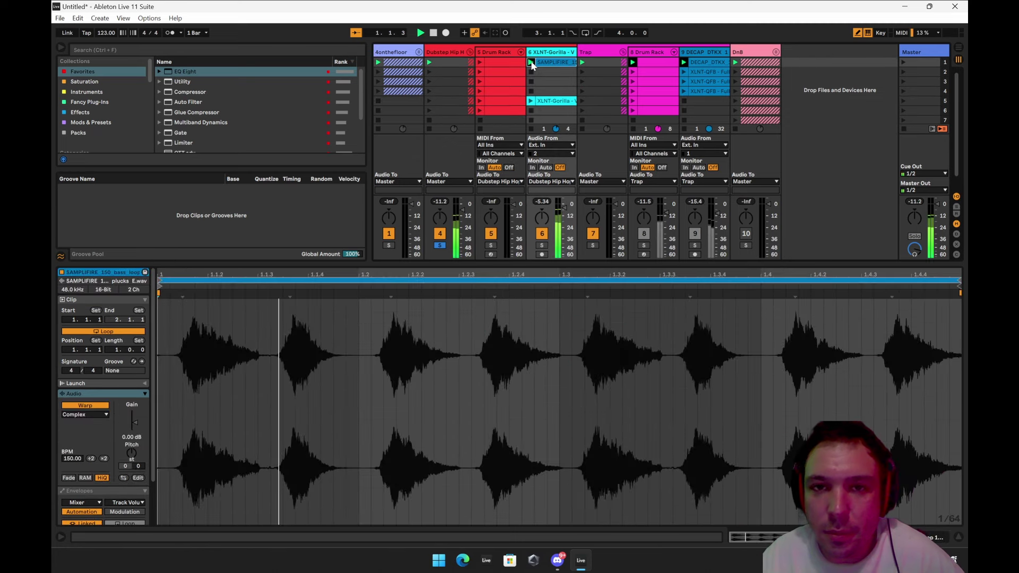
# Draw a kick at 1.1.1 and a snare at 1.3.1 in the sixth clip, move the snare to Snare 11, and play the clip.
pyautogui.click(496, 111)
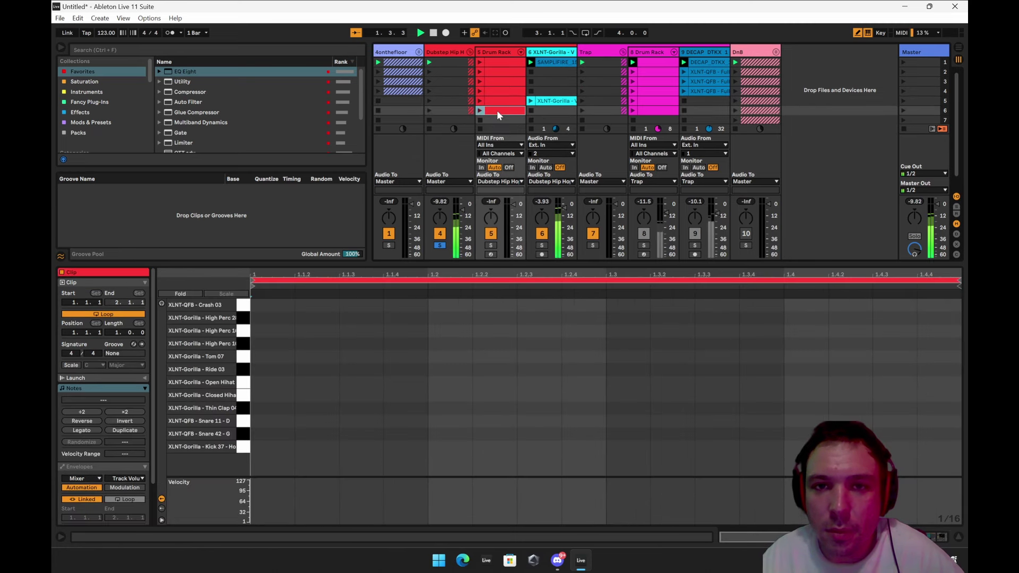
pyautogui.click(272, 446)
pyautogui.click(623, 432)
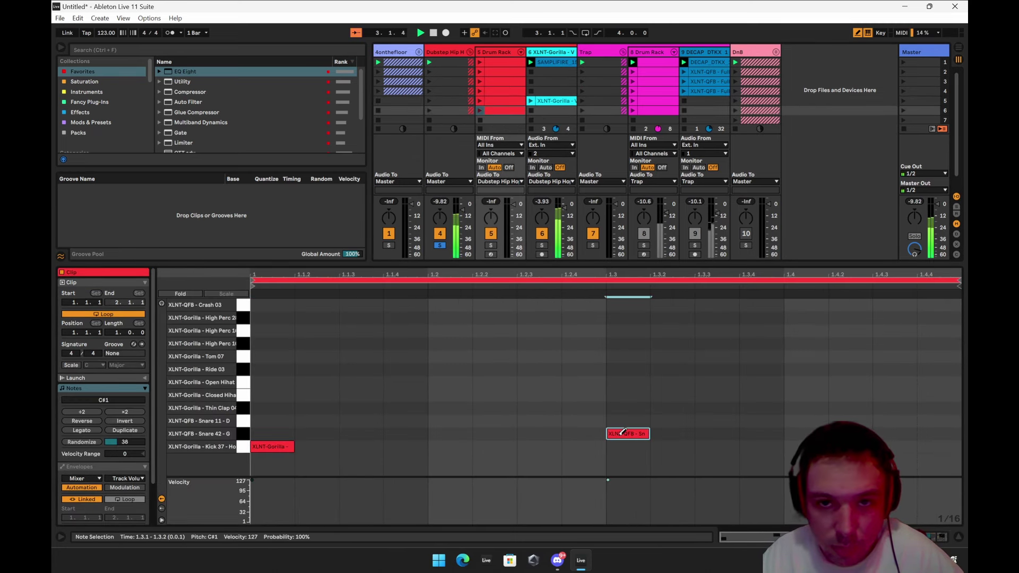
pyautogui.click(479, 109)
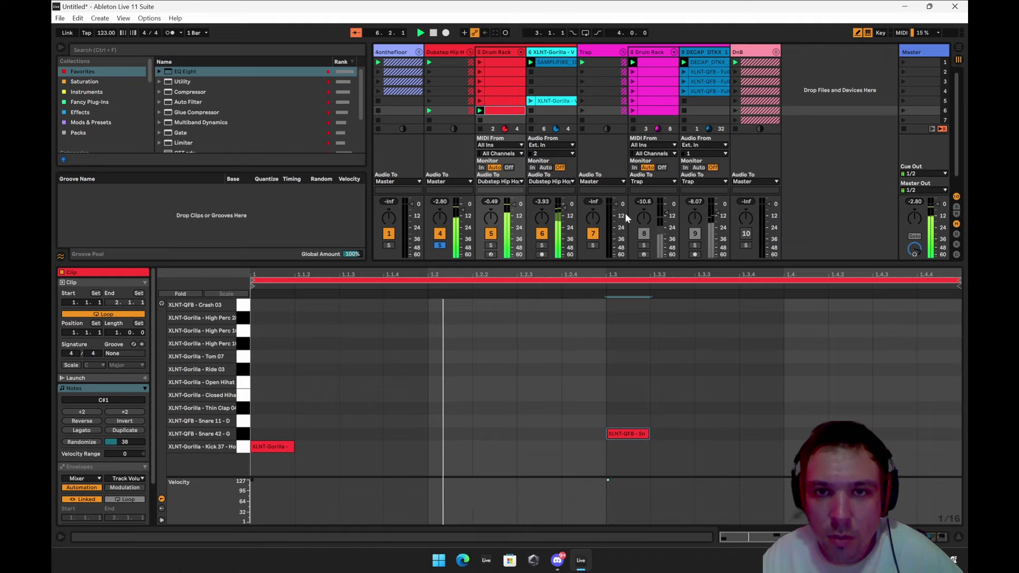
pyautogui.click(480, 111)
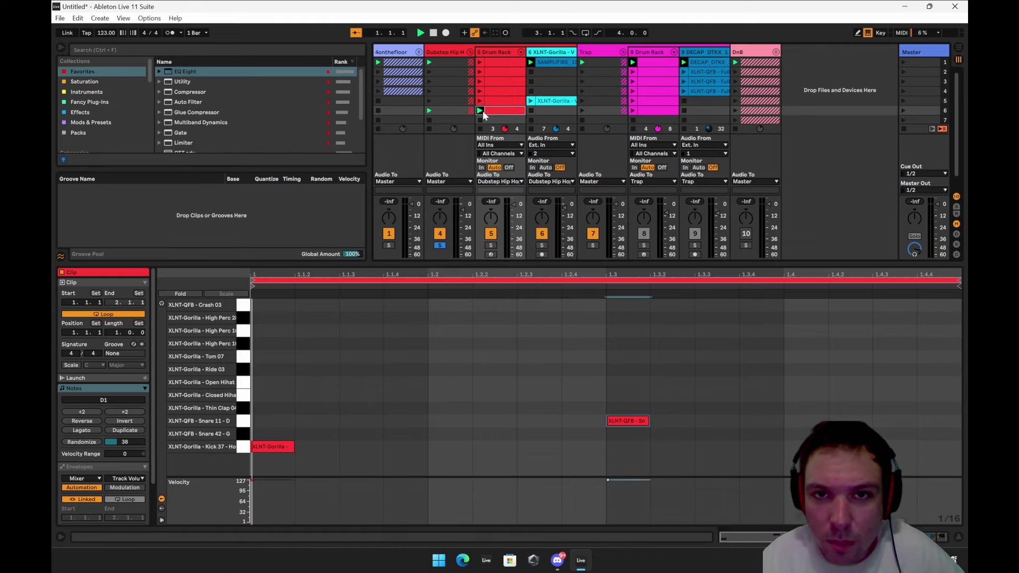
# Shift the kick and snare together slightly late off the grid, play the clip, and nudge the snare alone a little earlier.
pyautogui.press('space')
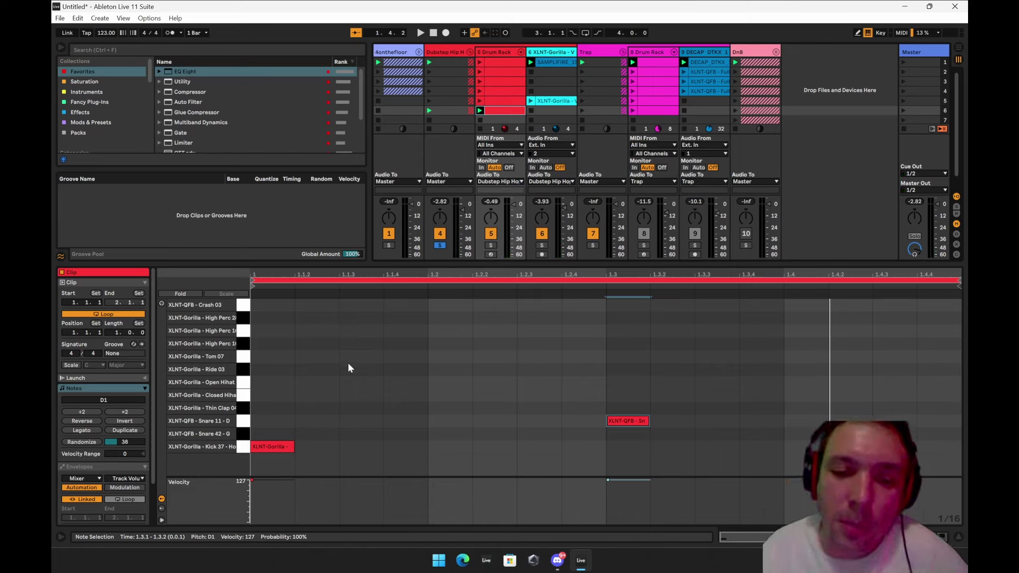
pyautogui.moveTo(282, 367); pyautogui.dragTo(661, 477)
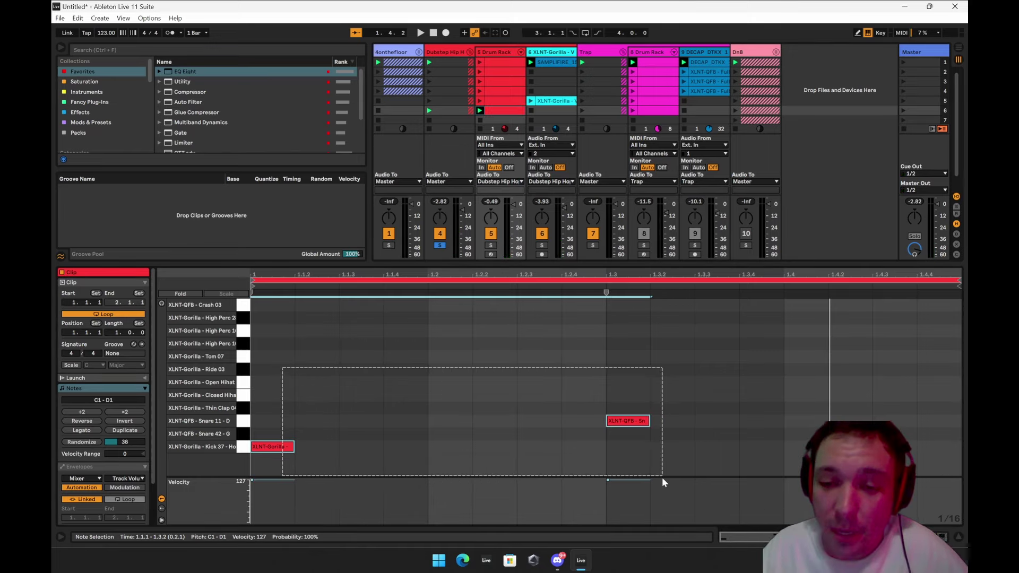
pyautogui.moveTo(632, 429); pyautogui.dragTo(641, 427)
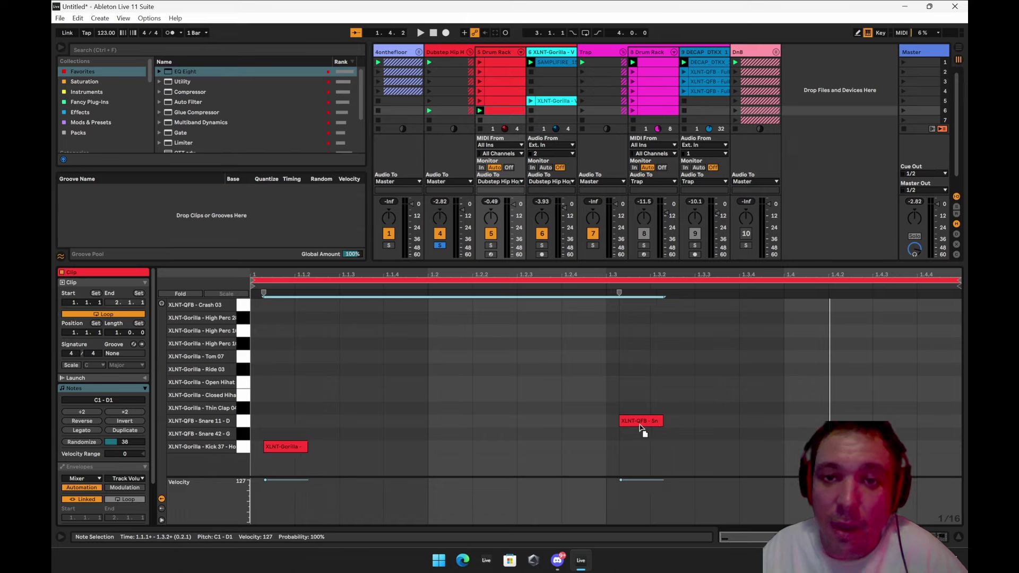
pyautogui.press('space')
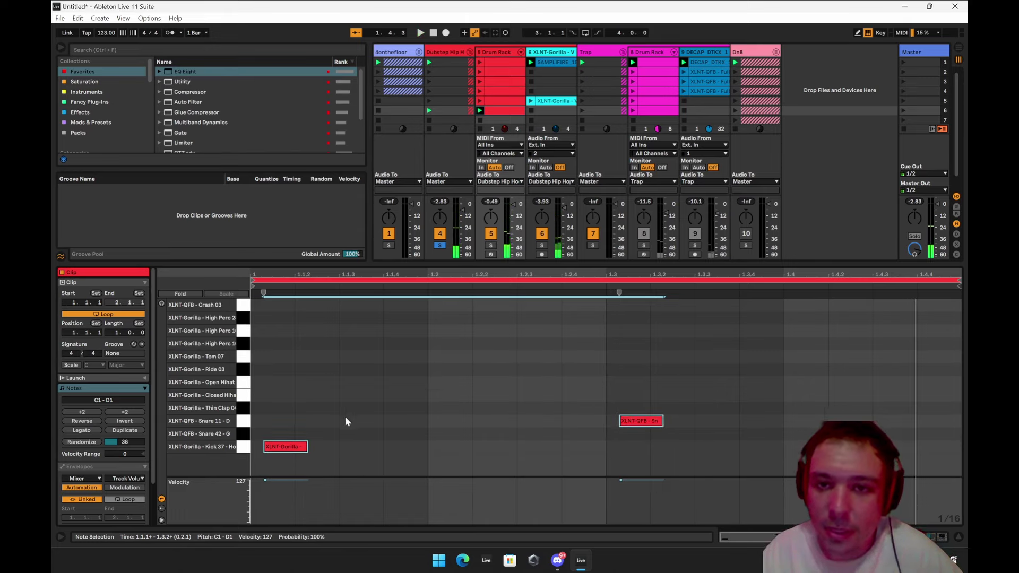
pyautogui.click(644, 421)
pyautogui.moveTo(643, 421)
pyautogui.mouseDown()
pyautogui.moveTo(653, 419)
pyautogui.moveTo(632, 424)
pyautogui.moveTo(652, 419)
pyautogui.mouseUp()
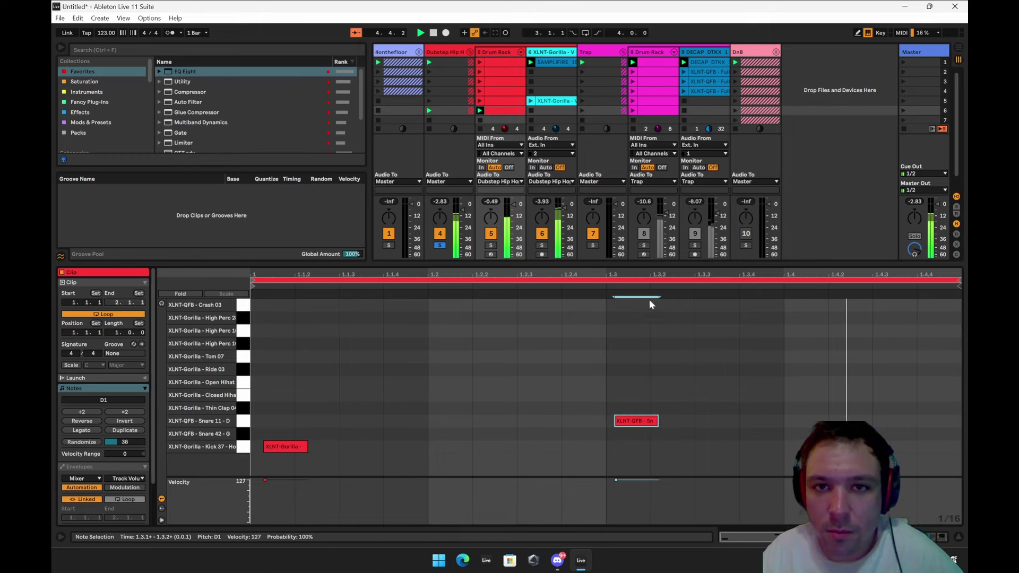
# Draw Tom 07 notes at 1.4.1 and 1.4.4 and a High Perc note on A1 at 1.4.3.
pyautogui.scroll(-1, 554, 249)
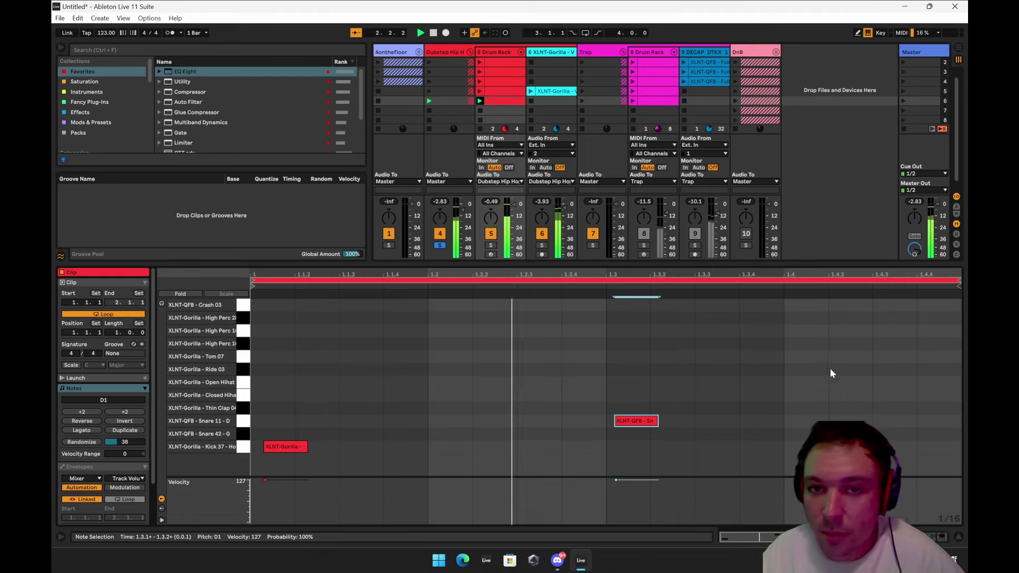
pyautogui.doubleClick(818, 357)
pyautogui.click(930, 363)
pyautogui.doubleClick(933, 360)
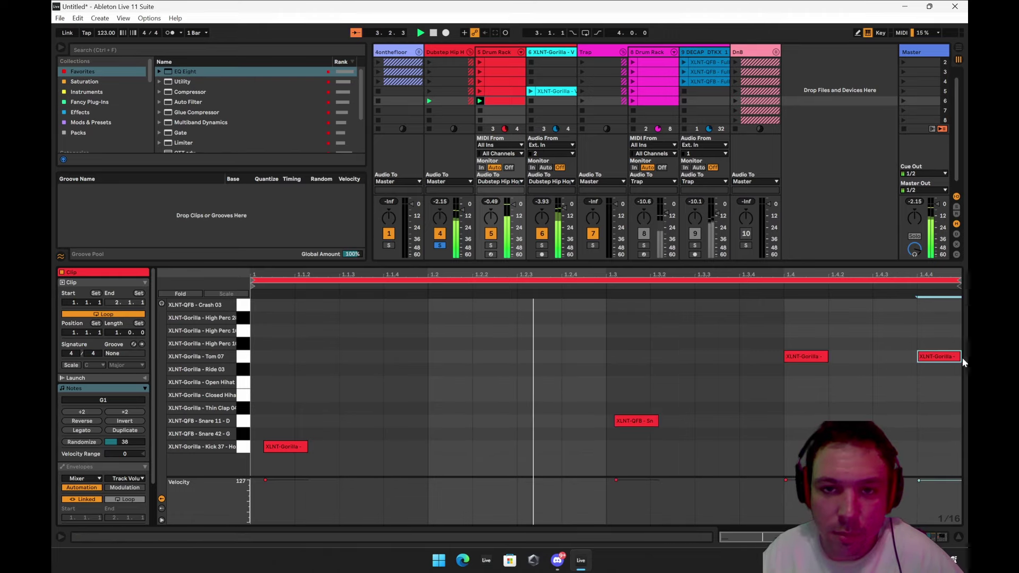
pyautogui.doubleClick(896, 330)
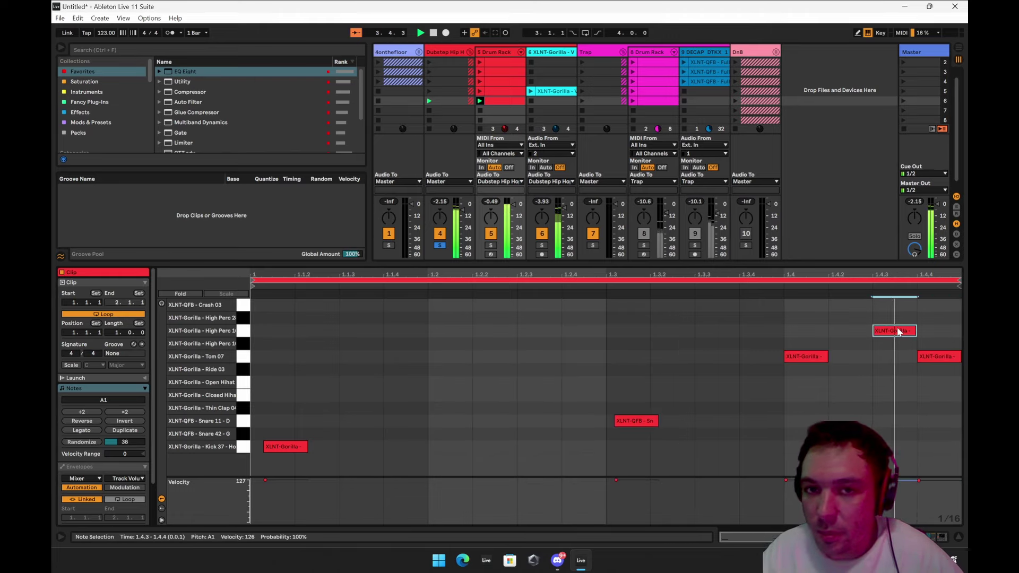
# Delete both Tom 07 notes and place the A1 High Perc note at 1.3.4 instead, keeping only that one.
pyautogui.click(933, 356)
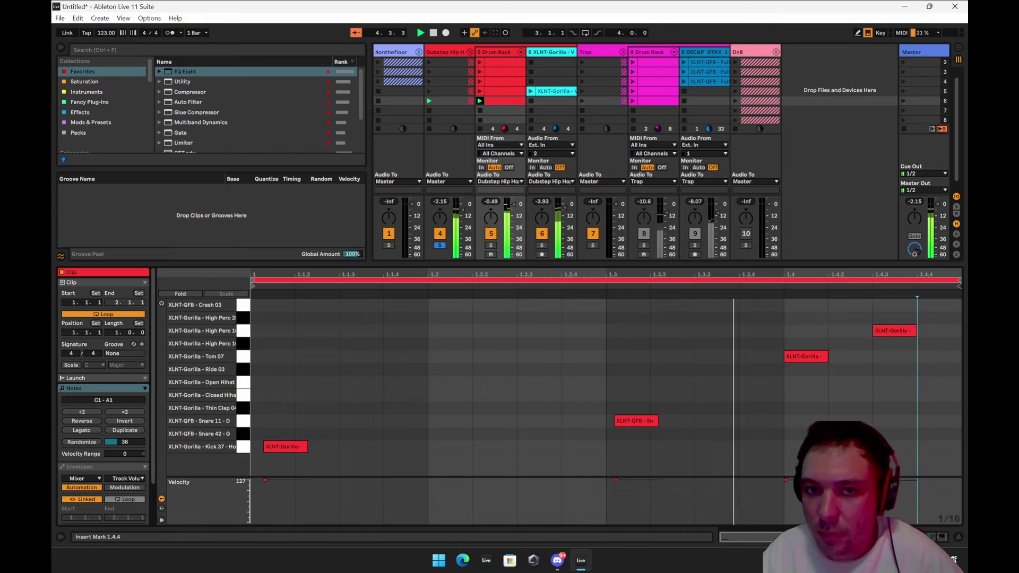
pyautogui.click(810, 356)
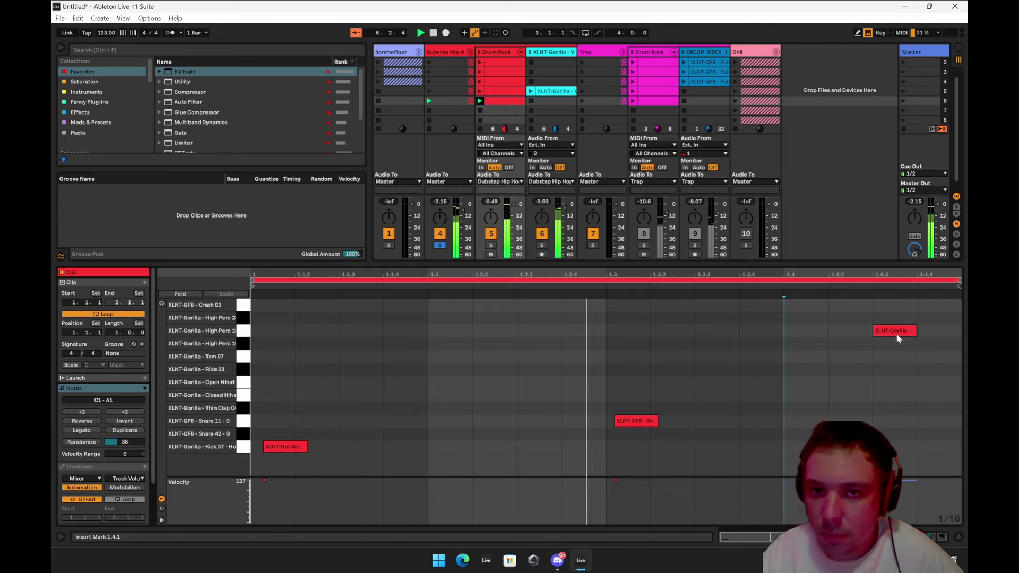
pyautogui.moveTo(898, 333); pyautogui.dragTo(764, 331)
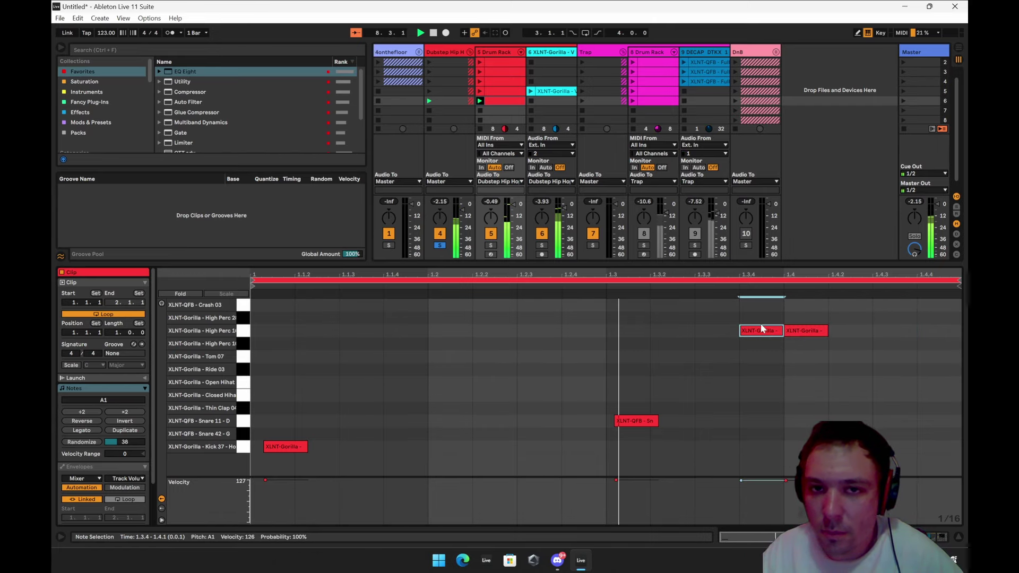
pyautogui.click(812, 338)
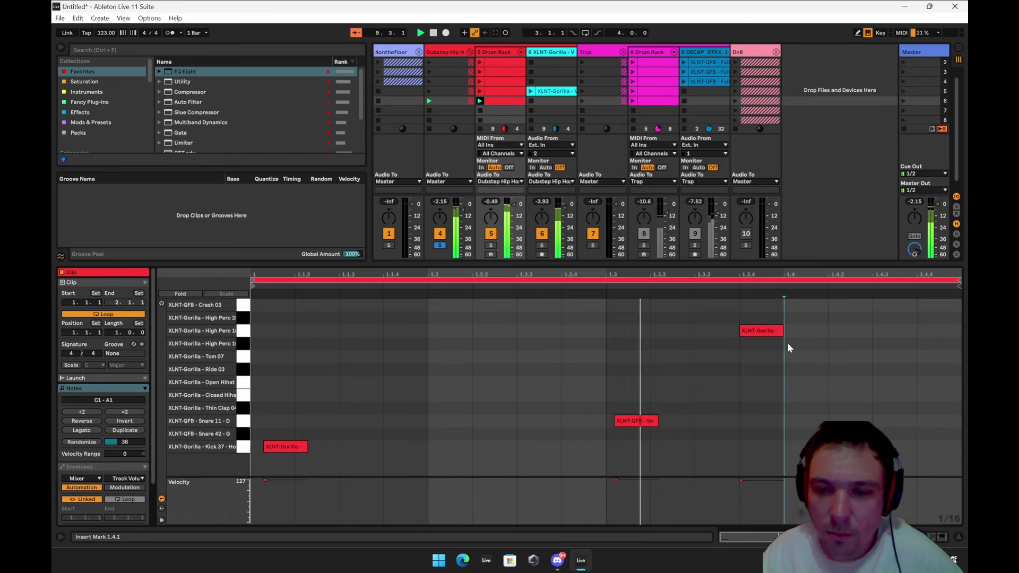
# Draw Ride 03 notes at 1.1.1, 1.2.1, 1.3.1 and 1.4.1, and play the clip.
pyautogui.doubleClick(276, 370)
pyautogui.doubleClick(431, 370)
pyautogui.doubleClick(617, 372)
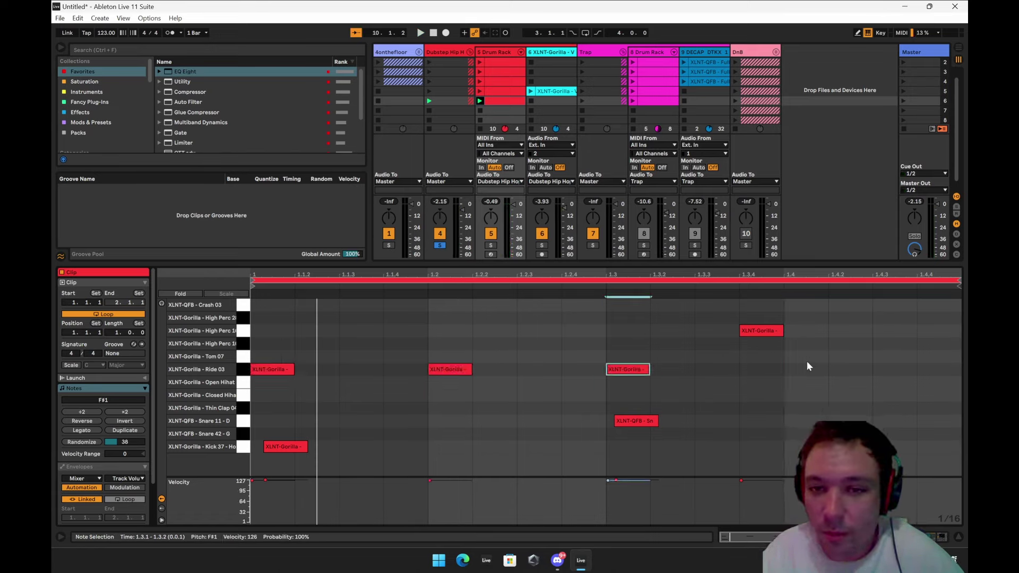
pyautogui.doubleClick(810, 371)
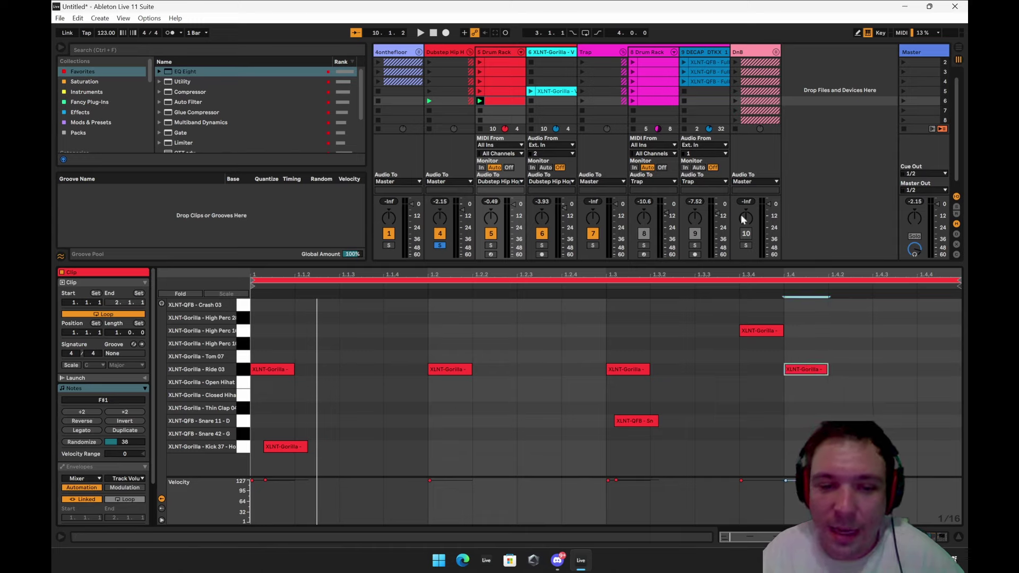
pyautogui.click(480, 101)
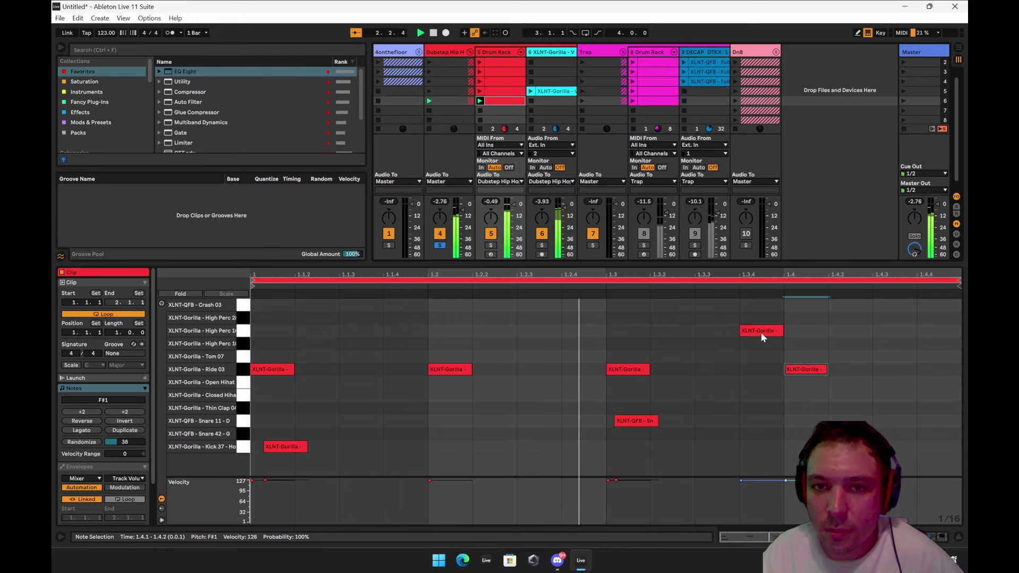
# Move the A1 High Perc note to 1.4.4 and deactivate it.
pyautogui.moveTo(759, 331); pyautogui.dragTo(936, 342)
pyautogui.press('Up')
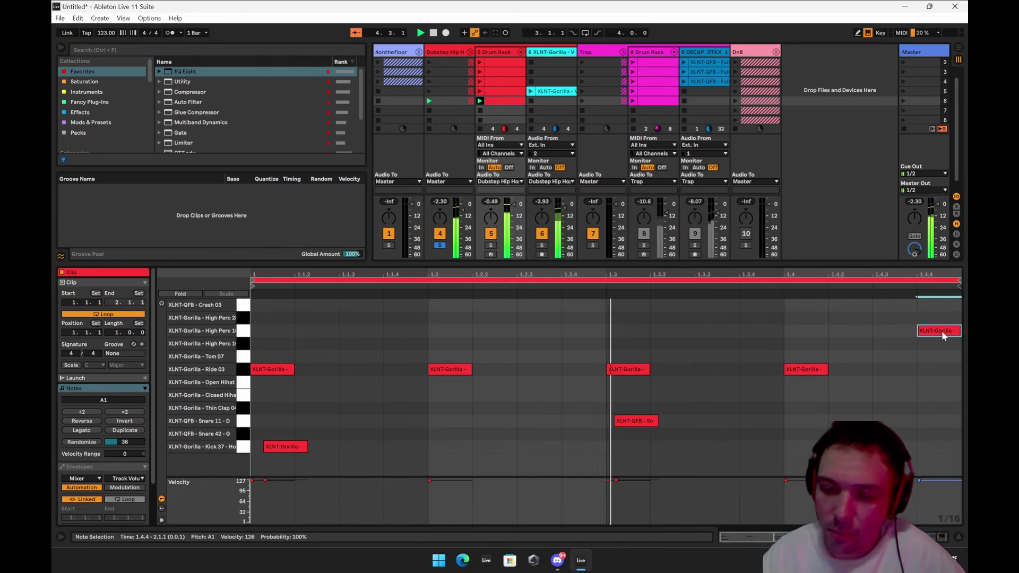
pyautogui.press('0')
pyautogui.click(943, 337)
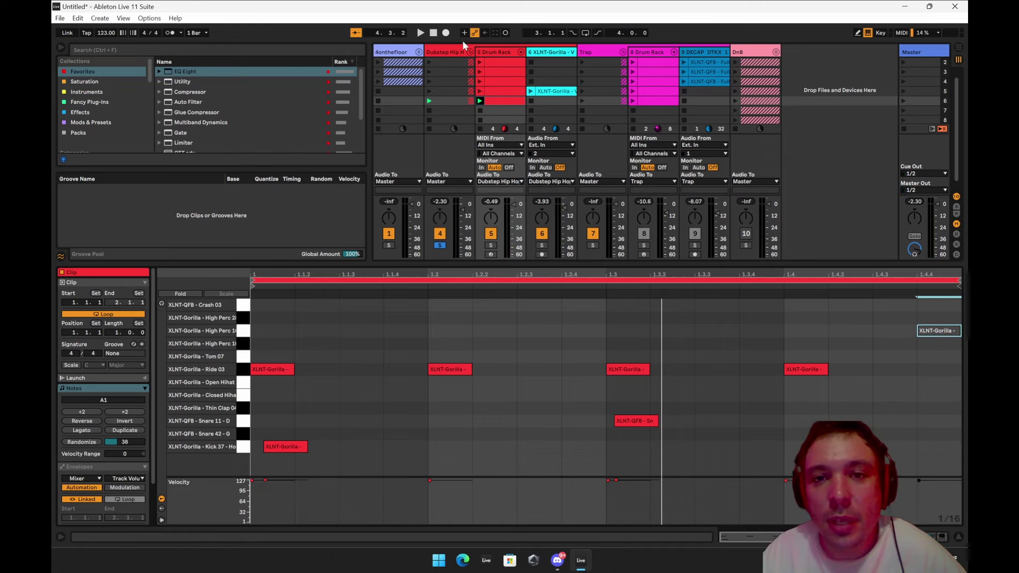
# Collapse the Dubstep Hip Hop group and solo the Trap group.
pyautogui.click(470, 52)
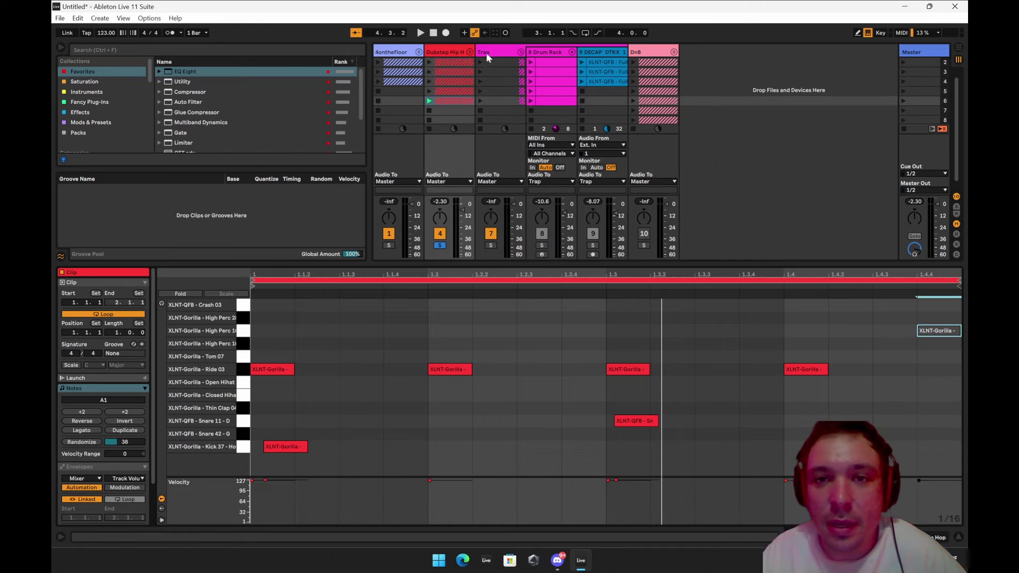
pyautogui.click(521, 52)
pyautogui.click(520, 50)
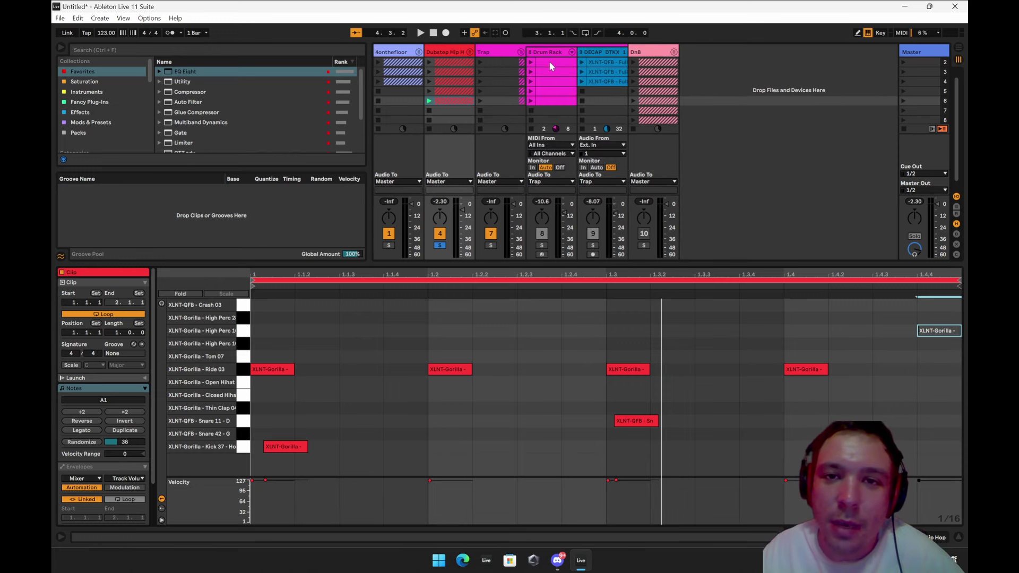
pyautogui.click(549, 62)
pyautogui.scroll(1, 581, 104)
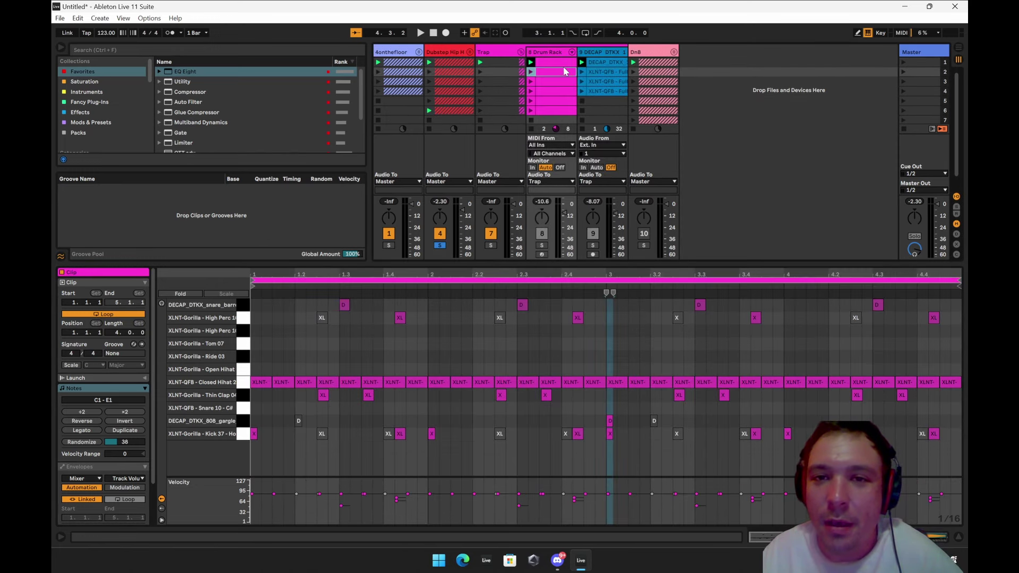
pyautogui.click(492, 246)
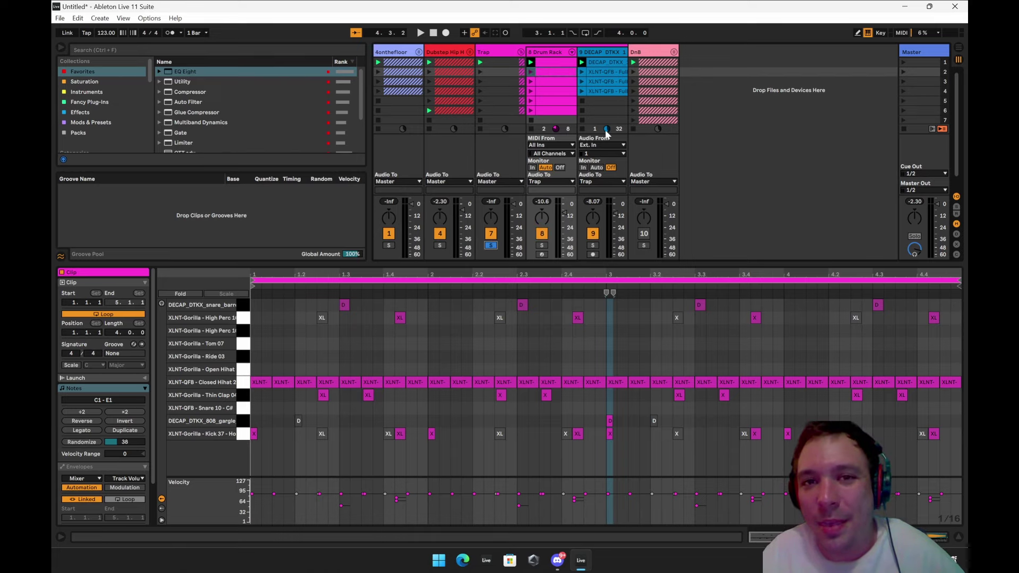
# Open the first clip of the Trap Drum Rack and set its note grid to straight 1/4 notes.
pyautogui.click(545, 62)
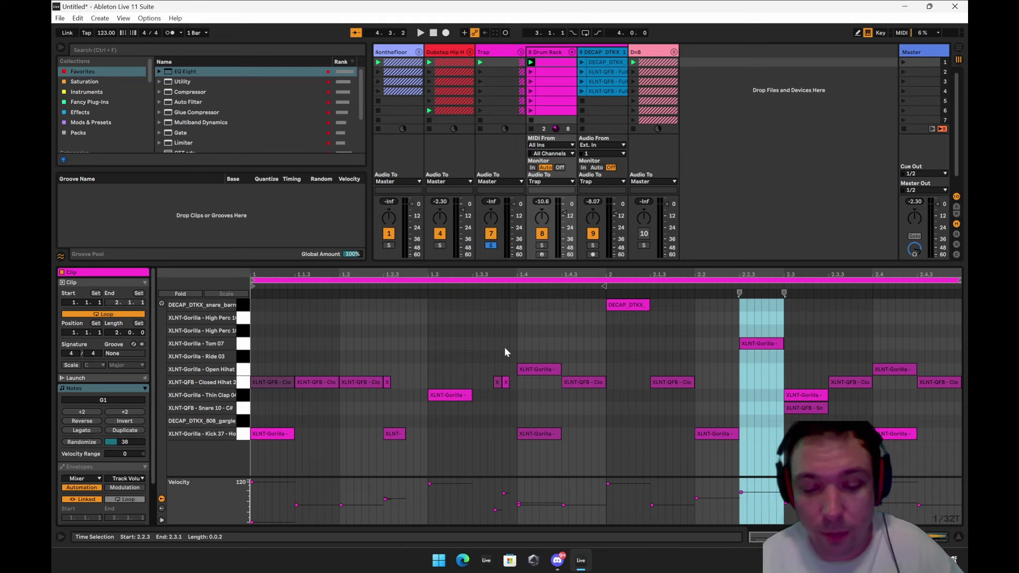
pyautogui.hotkey('ctrl', '2')
pyautogui.hotkey('ctrl', '2')
pyautogui.hotkey('ctrl', '3')
pyautogui.hotkey('ctrl', '2')
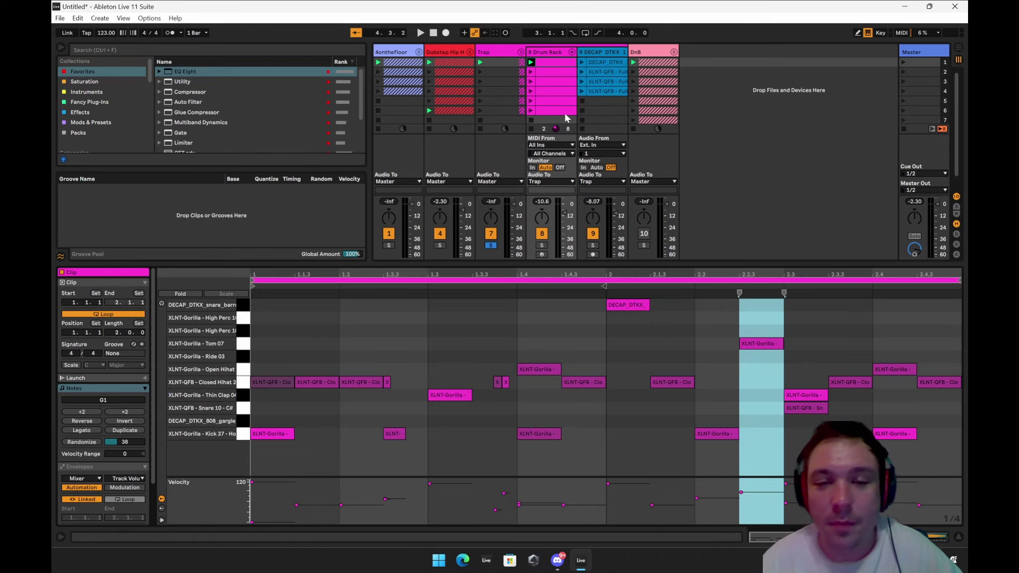
# Expand the Dubstep Hip Hop group, launch its sixth Drum Rack clip, and collapse the group again.
pyautogui.click(469, 52)
pyautogui.click(480, 111)
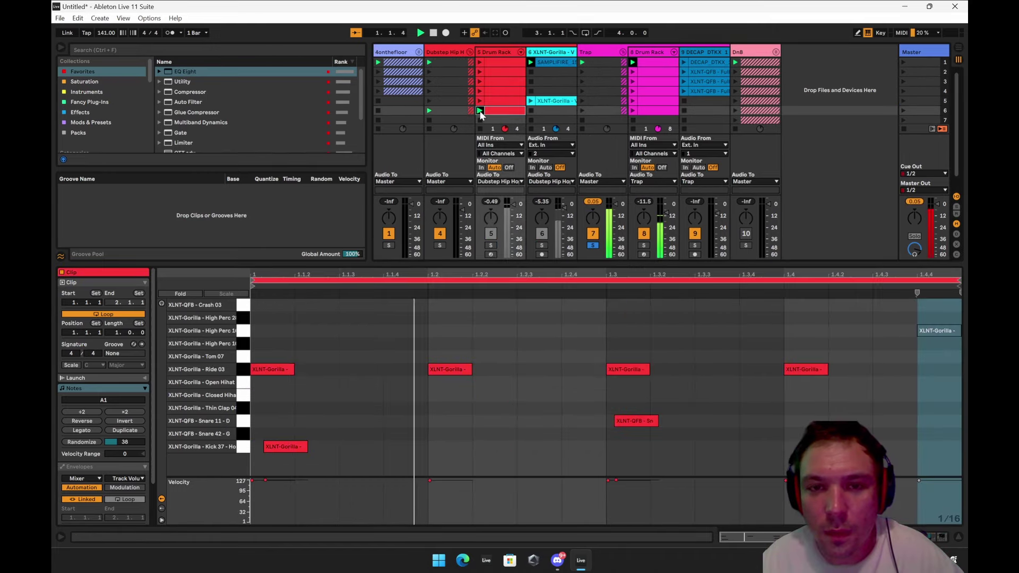
pyautogui.scroll(-2, 485, 100)
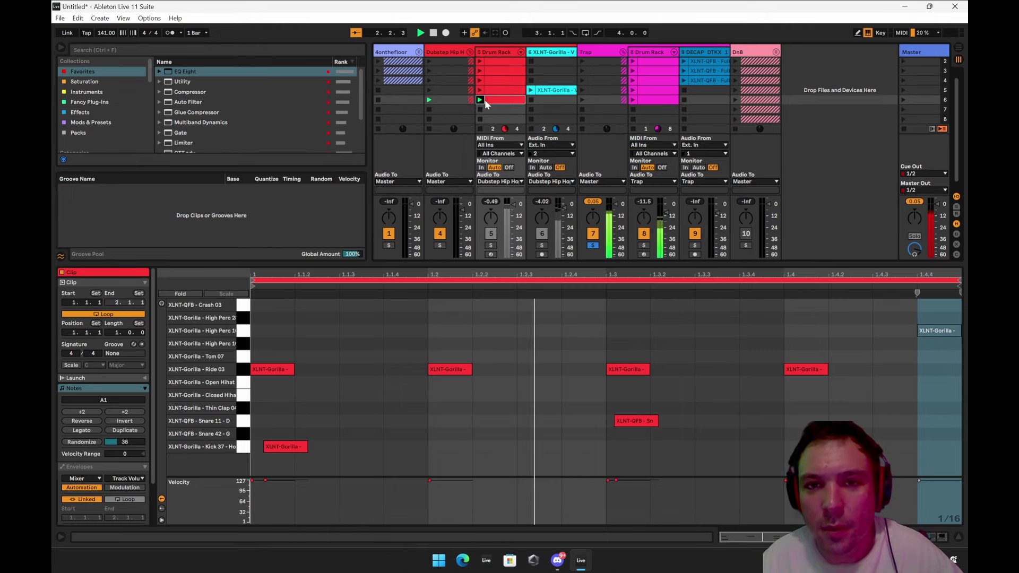
pyautogui.scroll(2, 485, 106)
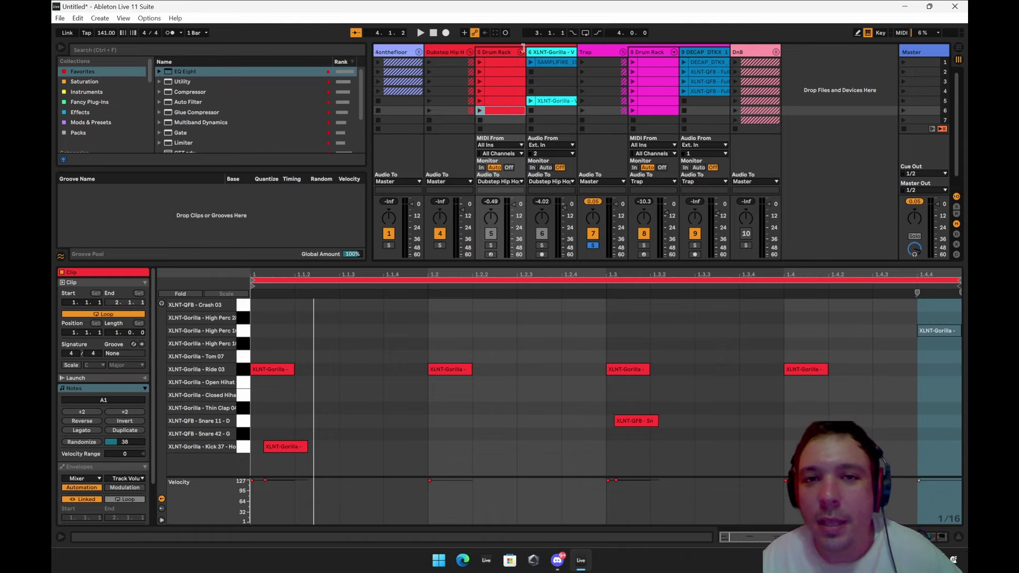
pyautogui.click(470, 52)
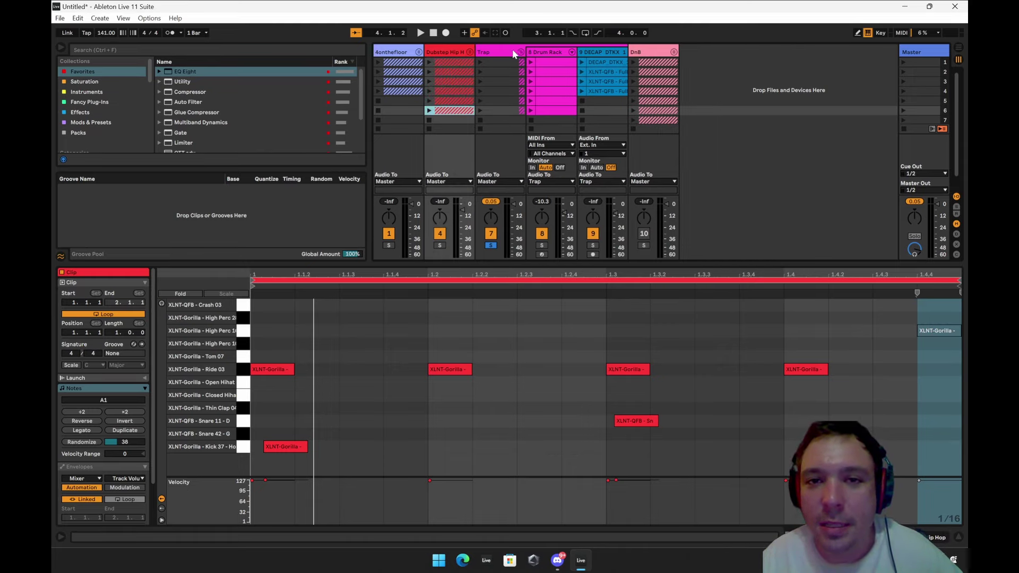
pyautogui.click(520, 52)
pyautogui.click(520, 49)
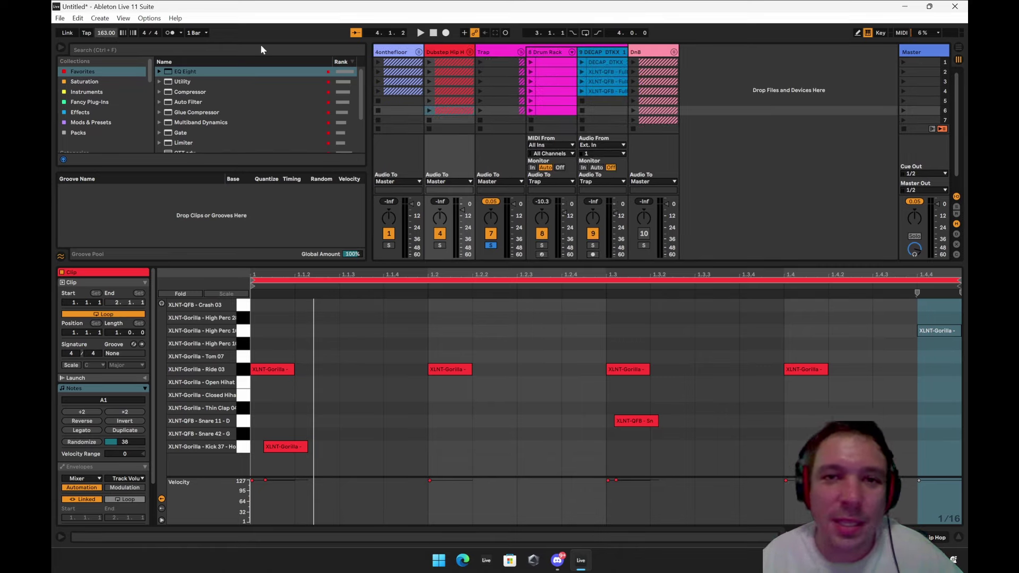
# Open the first Trap Drum Rack clip, play it twice, and enlarge its velocity lane.
pyautogui.click(555, 62)
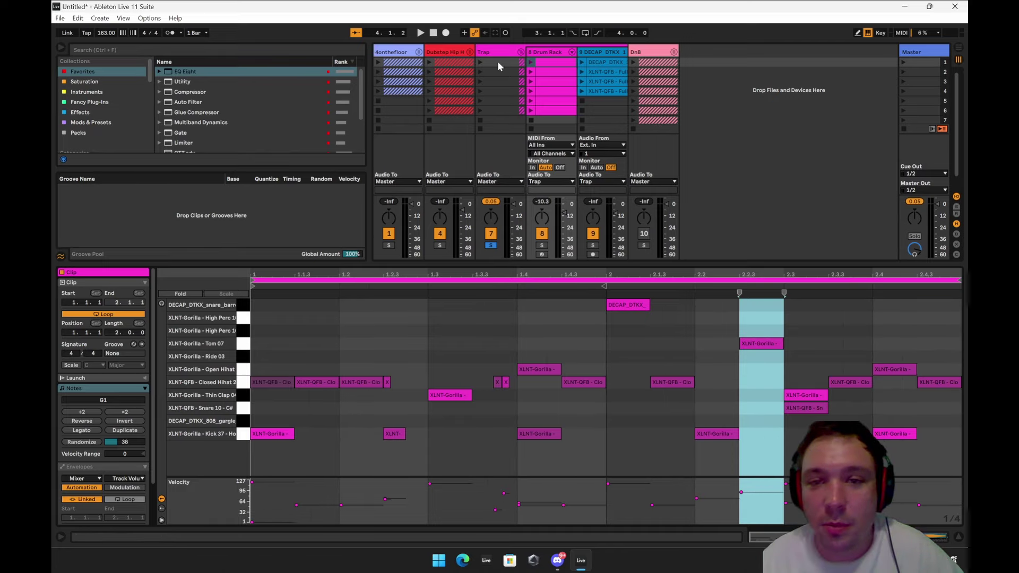
pyautogui.click(531, 62)
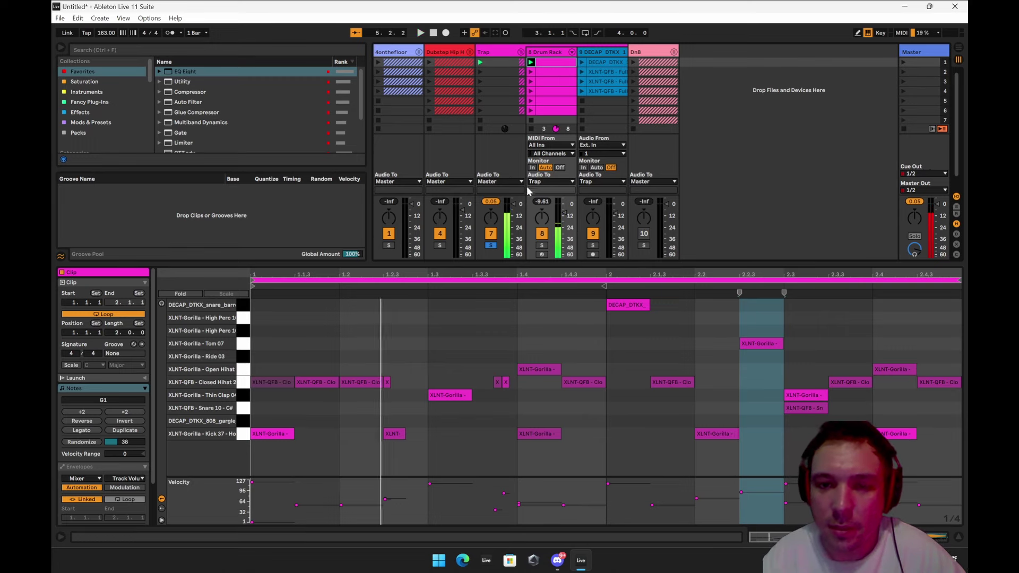
pyautogui.press('space')
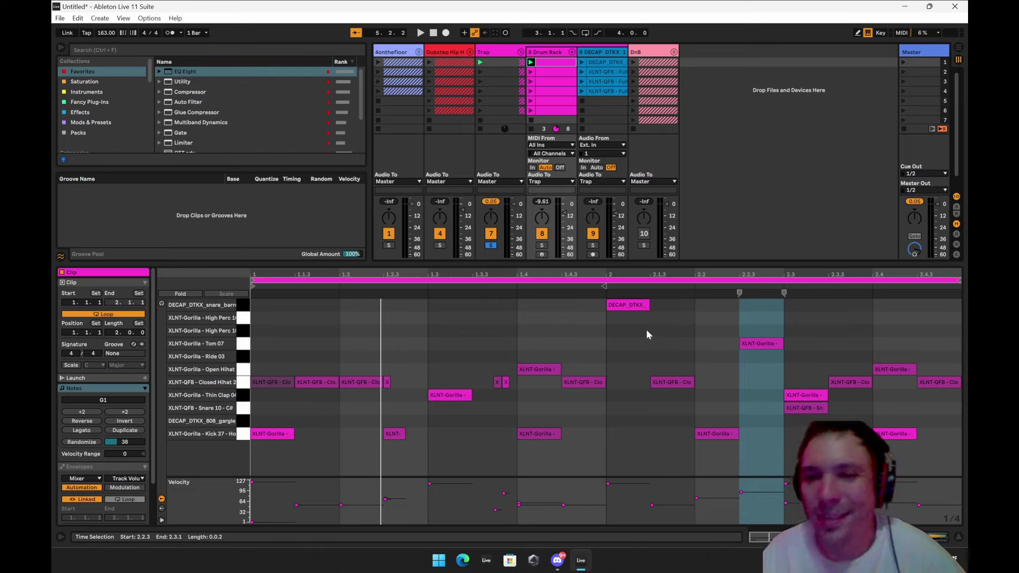
pyautogui.click(531, 63)
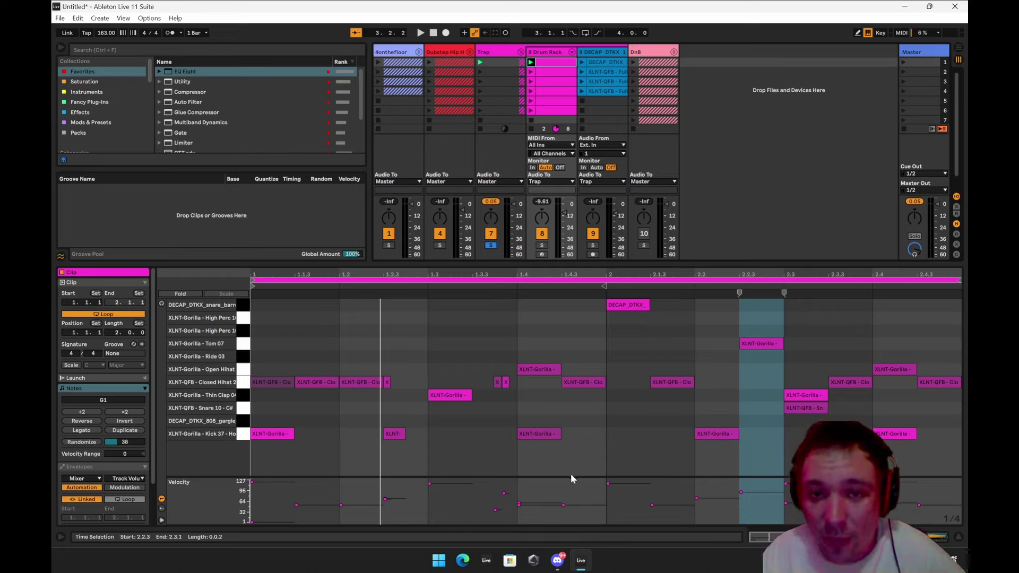
pyautogui.moveTo(571, 476); pyautogui.dragTo(600, 465)
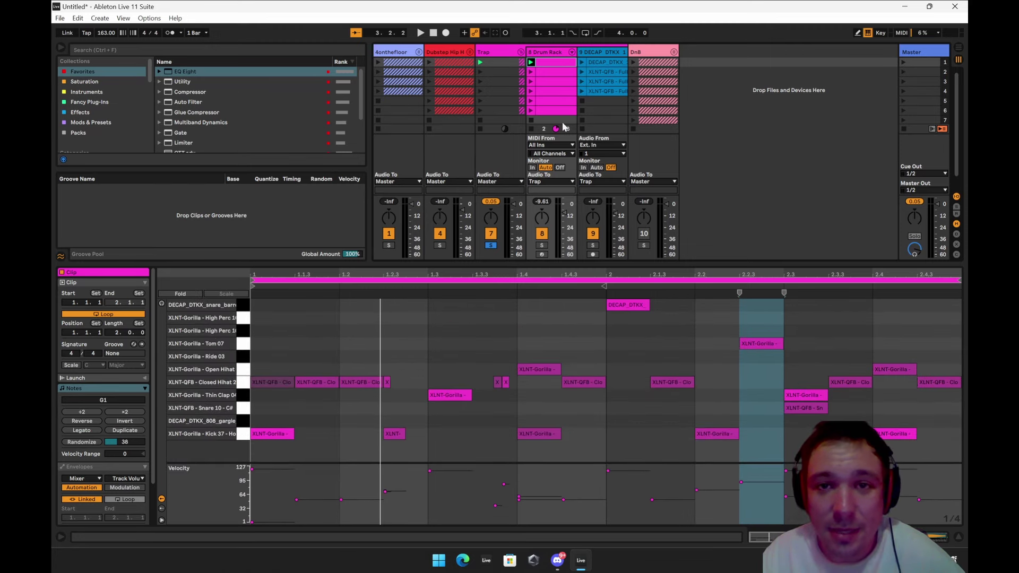
# Play the second Trap Drum Rack clip, and play the third one twice.
pyautogui.click(530, 72)
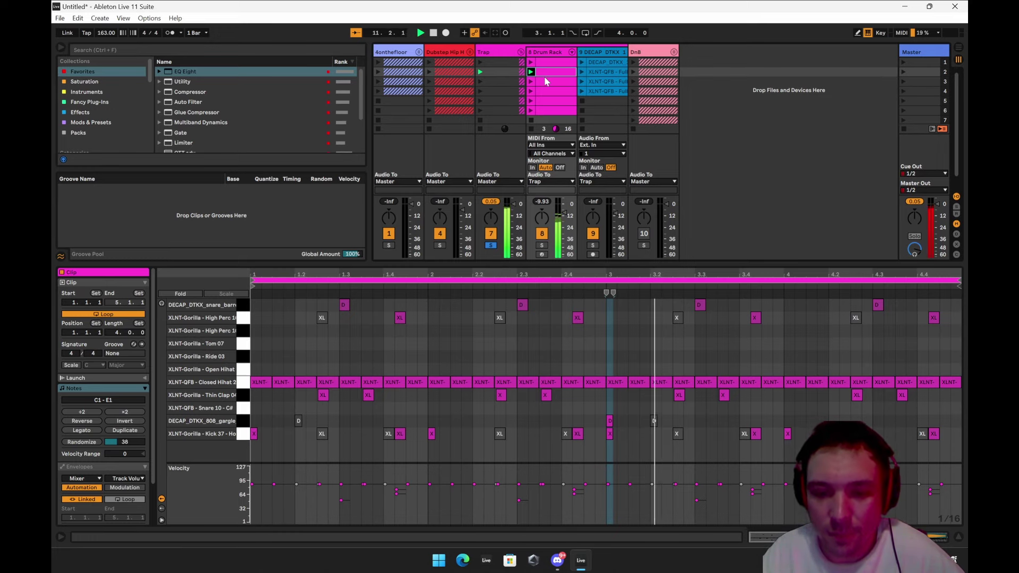
pyautogui.press('space')
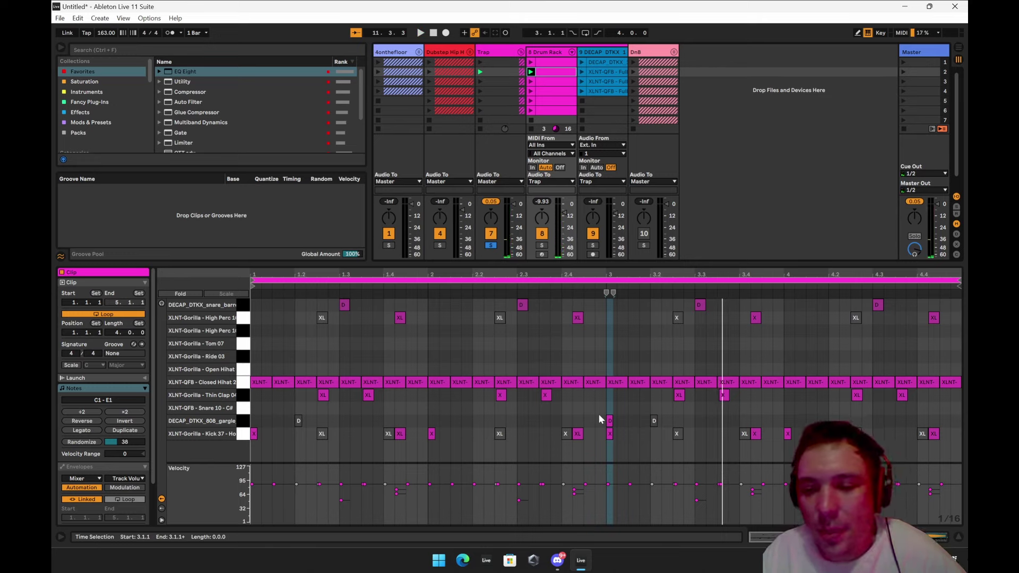
pyautogui.click(530, 81)
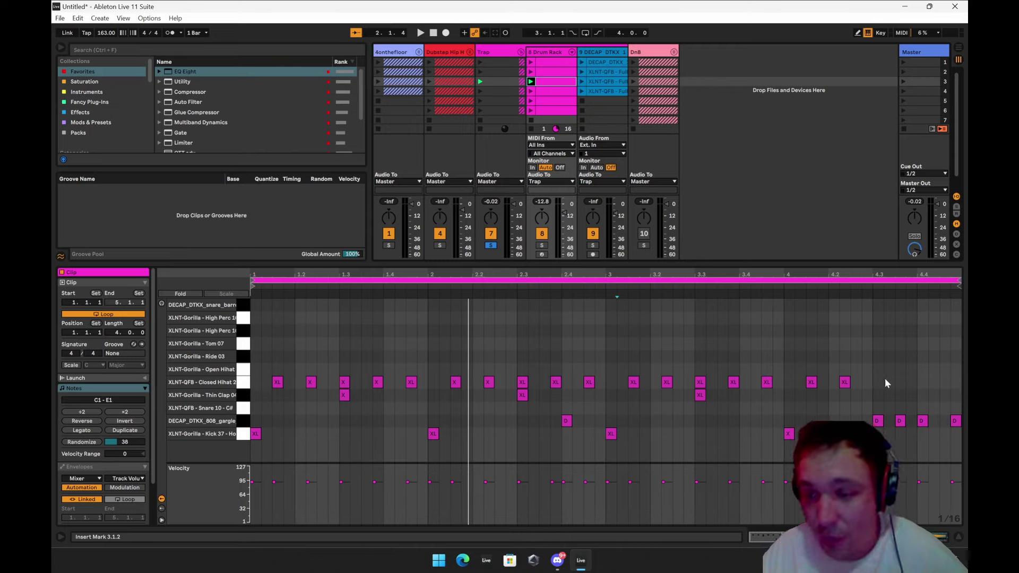
pyautogui.click(531, 83)
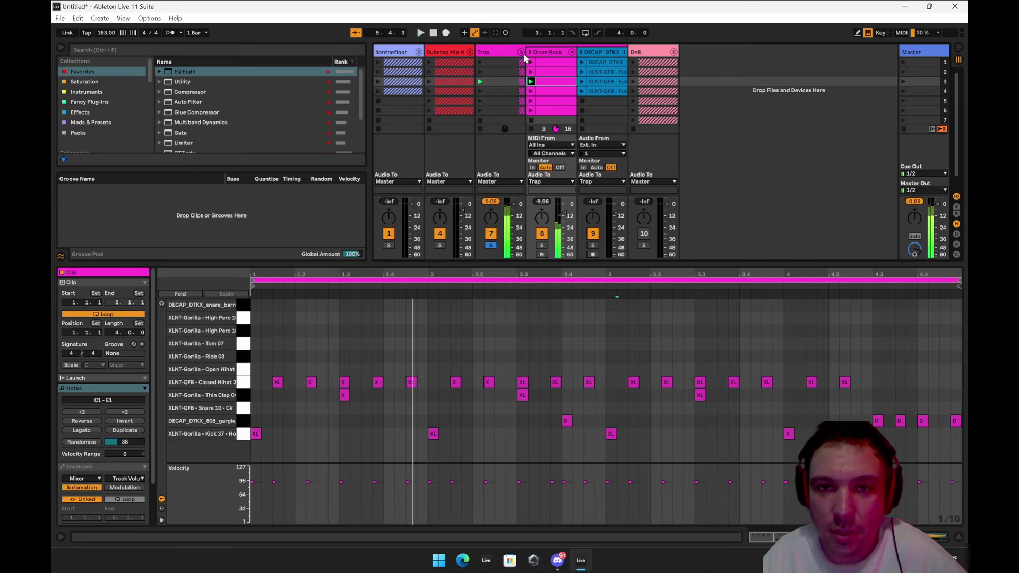
# Lower the Trap Drum Rack's 808 sample volume to -17.7 dB, play the third clip, and reopen its notes.
pyautogui.click(540, 52)
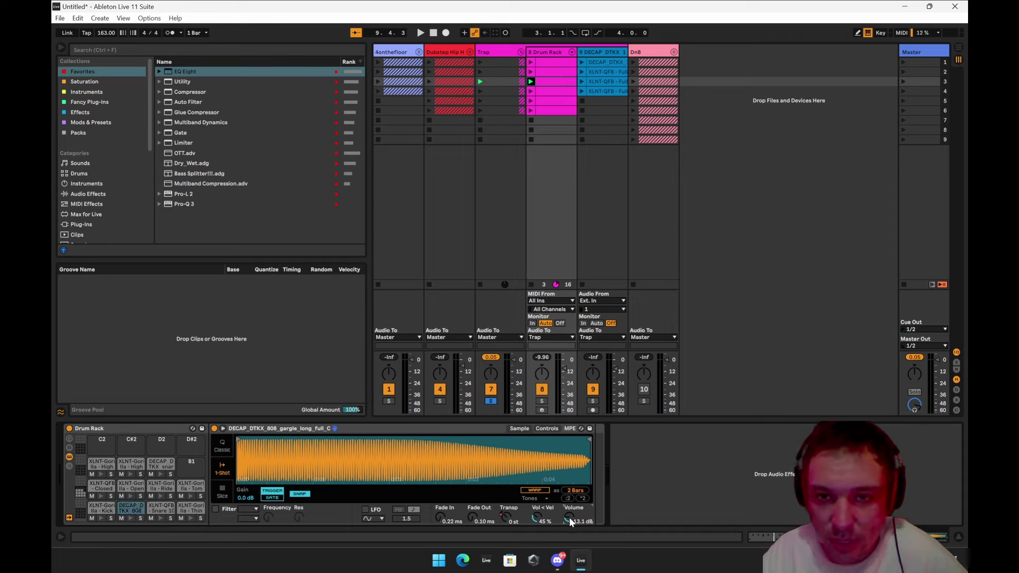
pyautogui.moveTo(569, 520); pyautogui.dragTo(569, 521)
pyautogui.press('space')
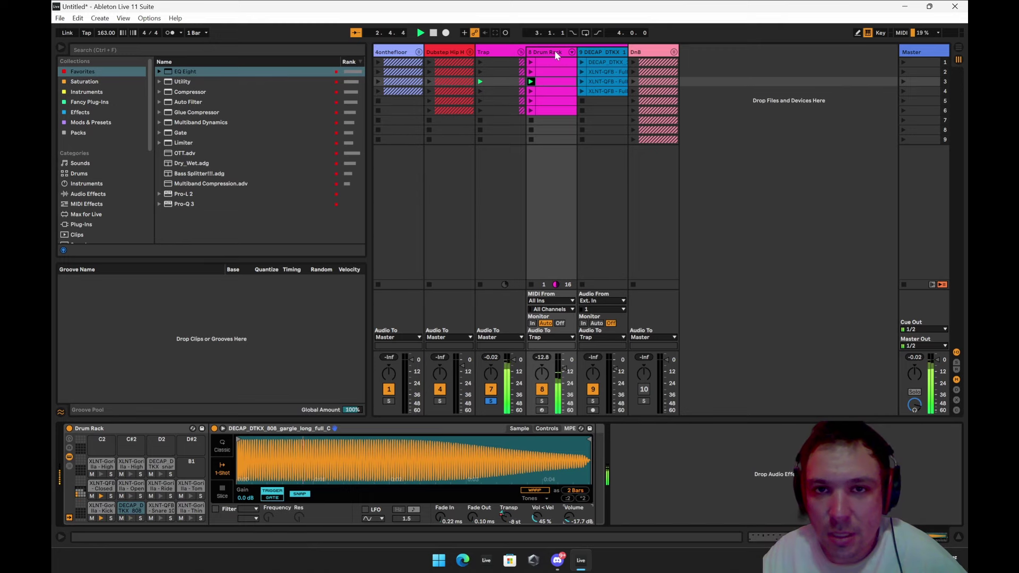
pyautogui.click(553, 82)
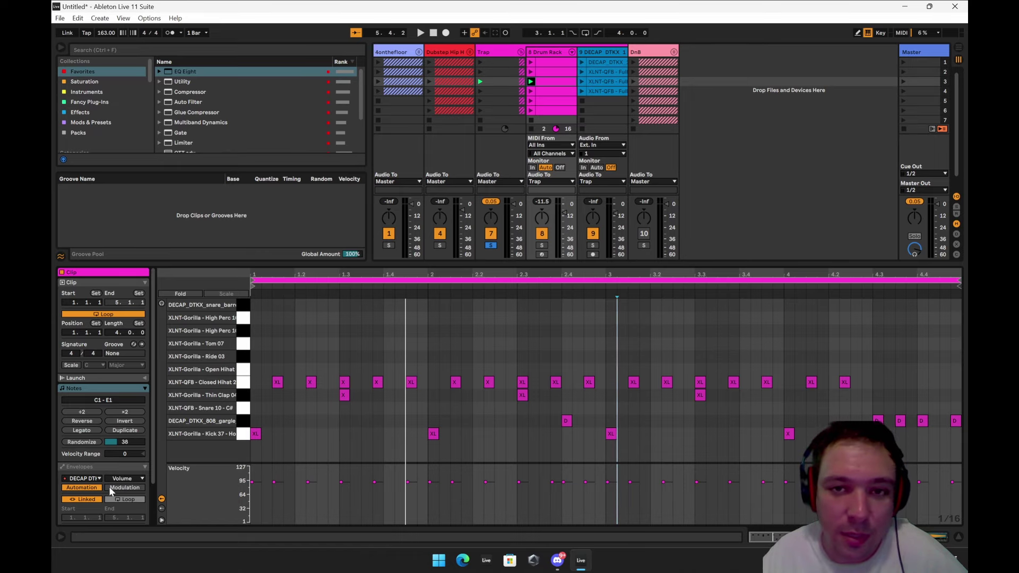
# Check the third Trap clip's Envelopes and Note Expression views, and select the first 808 note at 4.3.
pyautogui.click(138, 467)
pyautogui.scroll(-2, 138, 469)
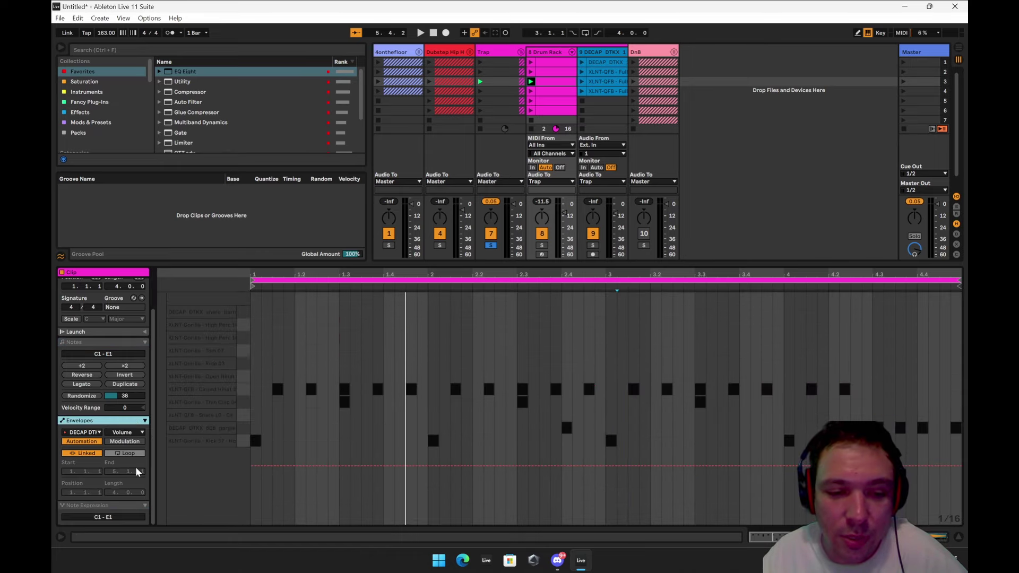
pyautogui.click(122, 505)
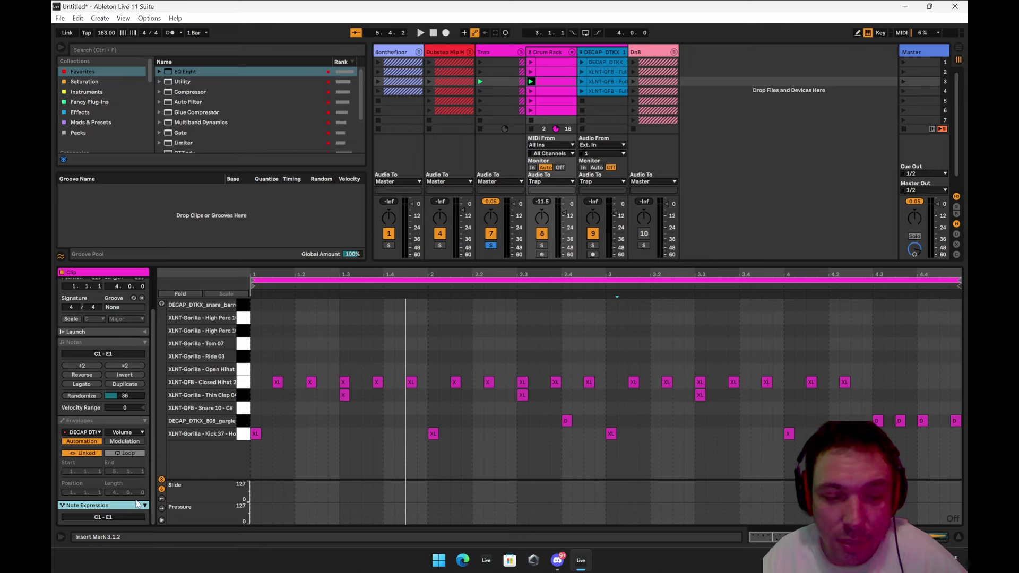
pyautogui.click(877, 422)
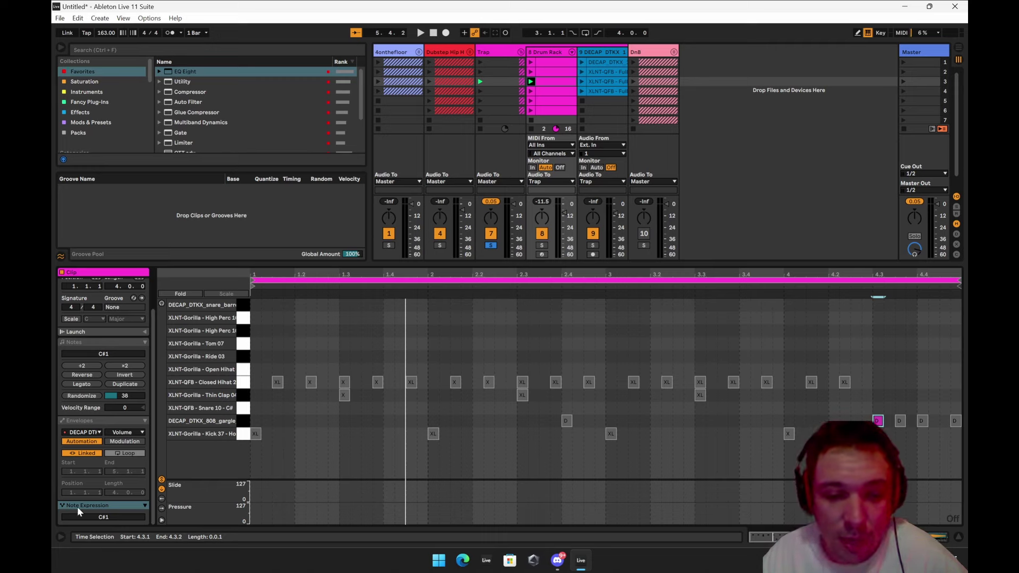
# Display the 808's Glide Time envelope and its Transpose envelope in the third Trap clip, and play the clip.
pyautogui.click(124, 422)
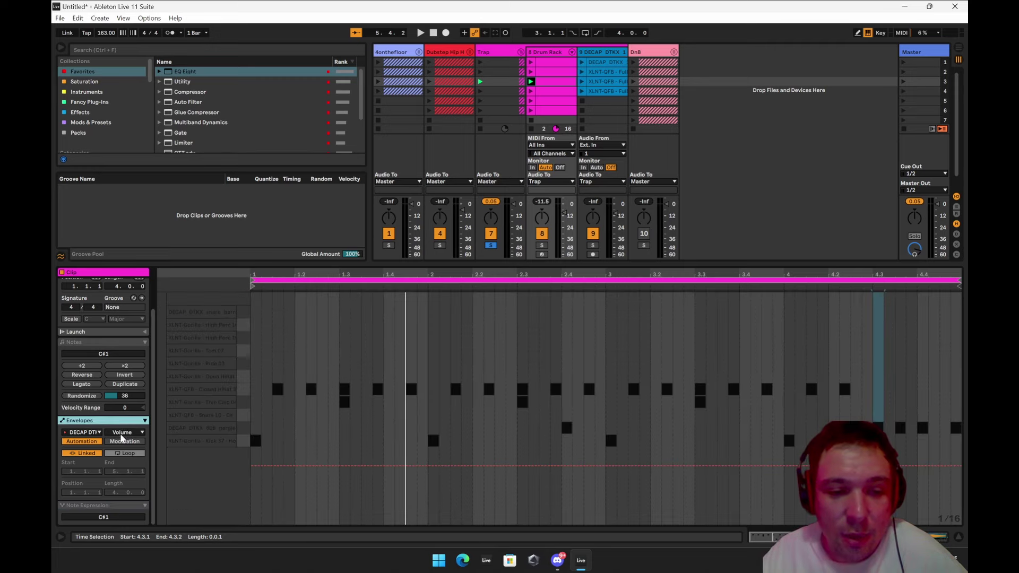
pyautogui.click(121, 434)
pyautogui.click(149, 137)
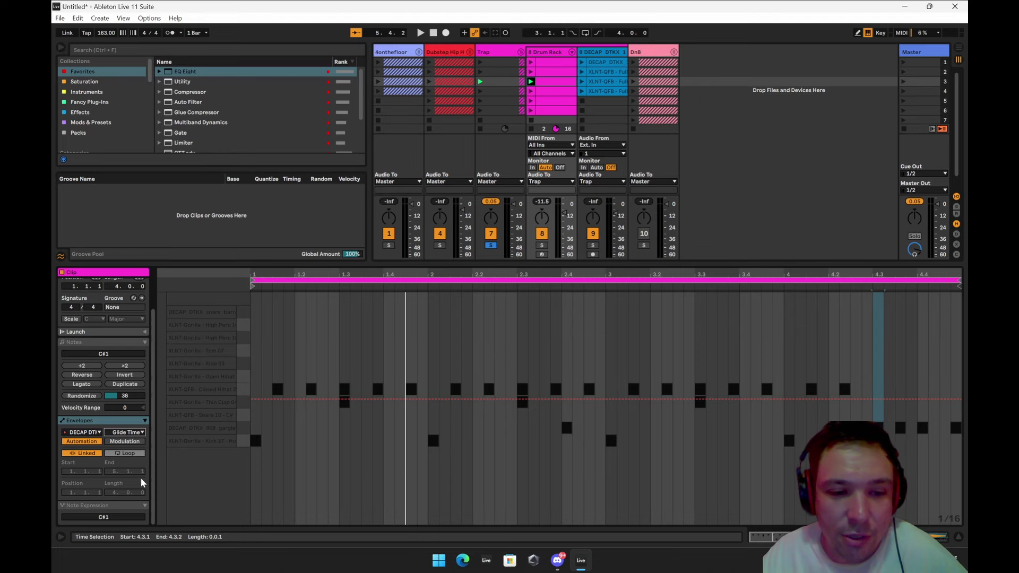
pyautogui.click(139, 432)
pyautogui.click(149, 145)
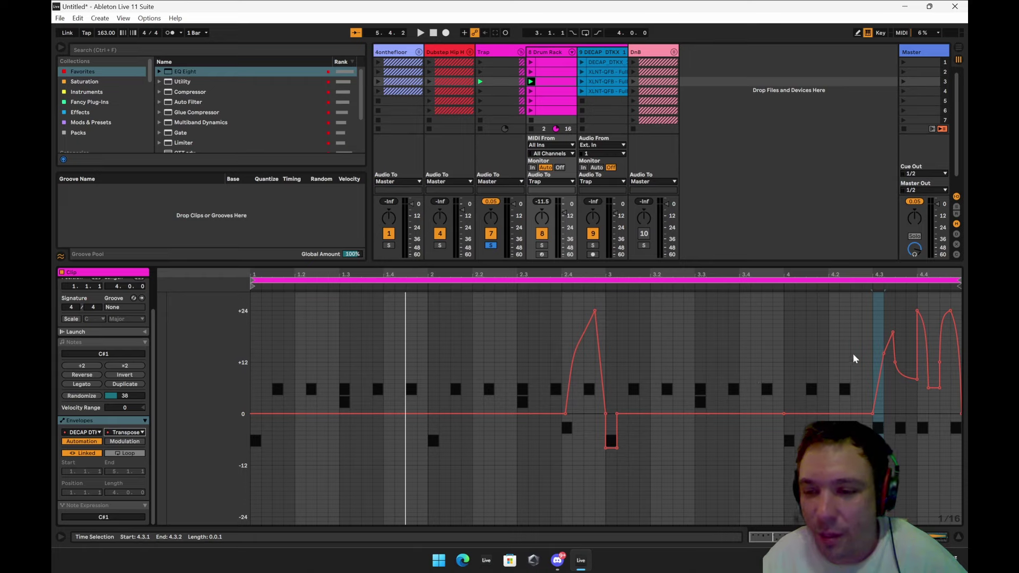
pyautogui.click(531, 82)
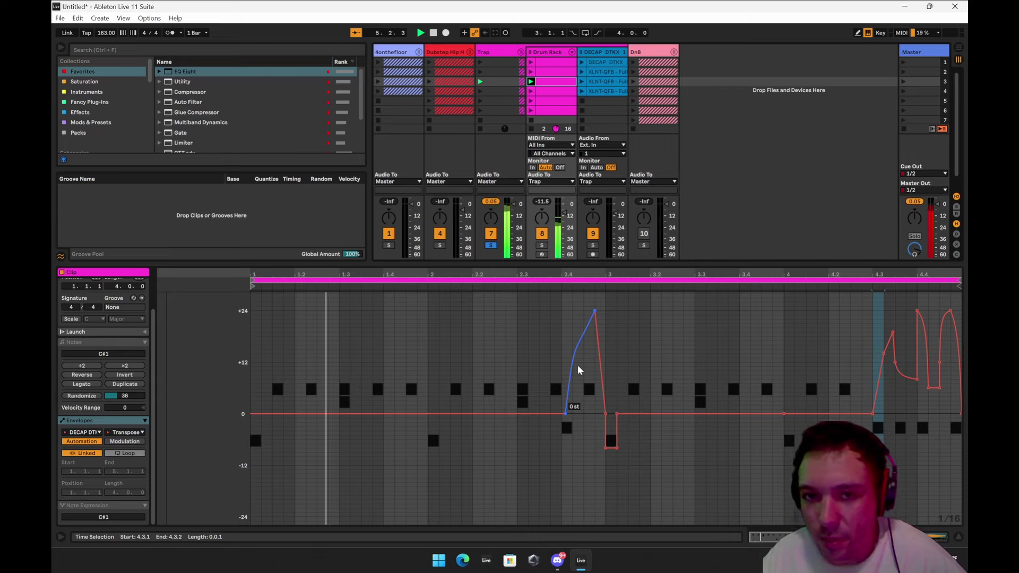
# Play the fourth Trap Drum Rack clip, switch from its envelope to its notes, and play it again.
pyautogui.click(531, 92)
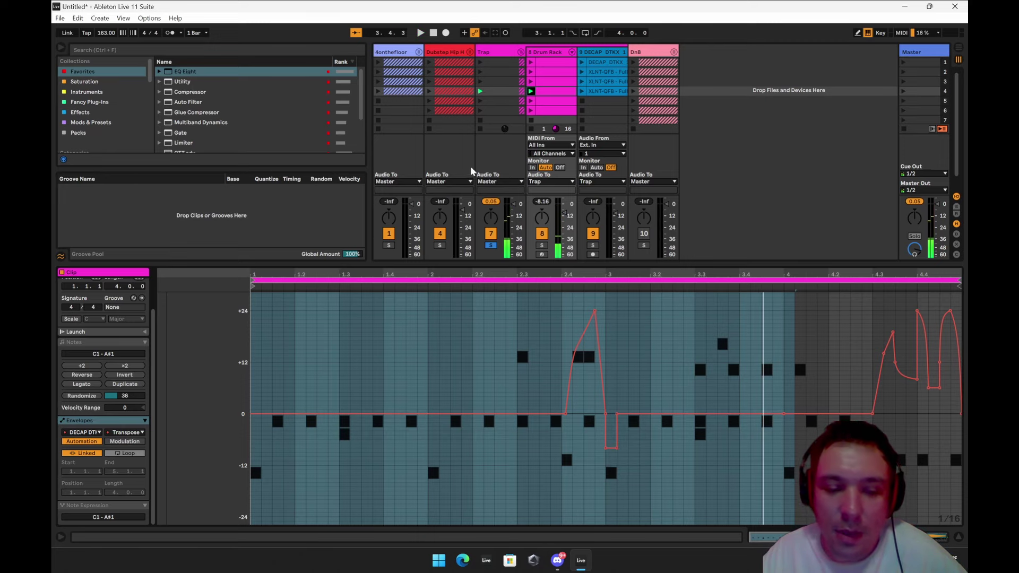
pyautogui.click(123, 346)
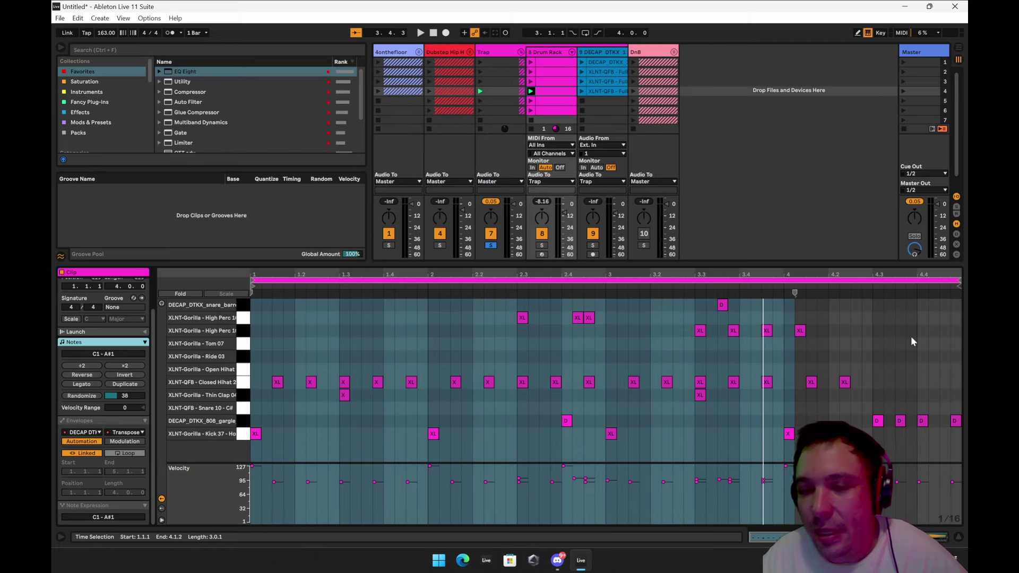
pyautogui.click(531, 91)
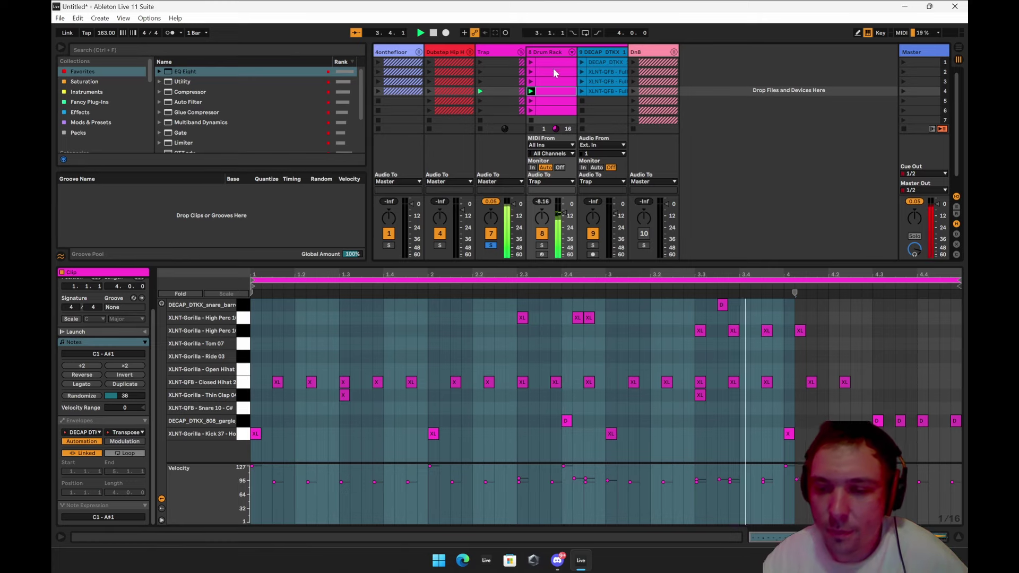
# Play the fifth Trap Drum Rack clip three times to hear its eight-bar pattern.
pyautogui.click(531, 101)
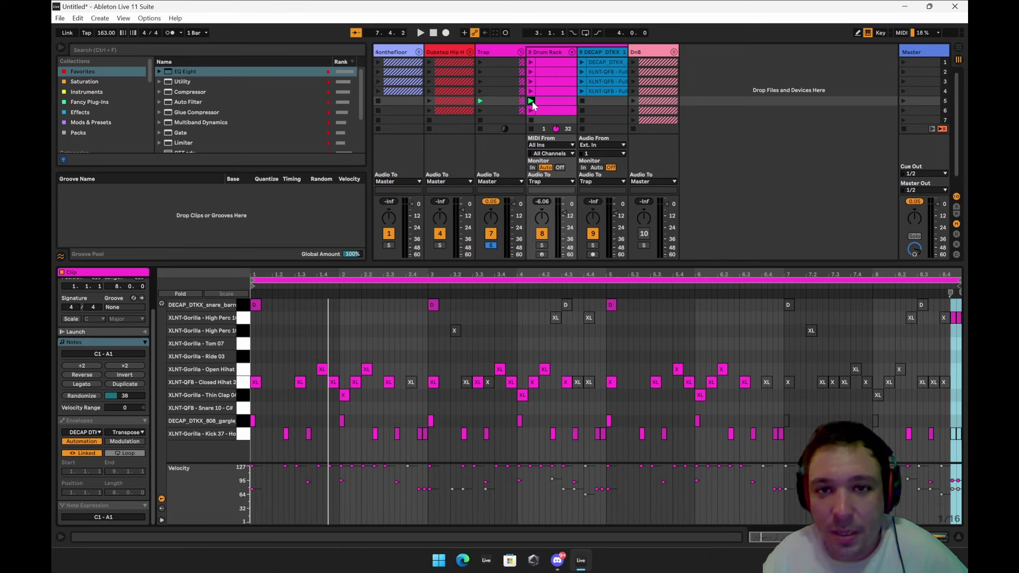
pyautogui.click(531, 101)
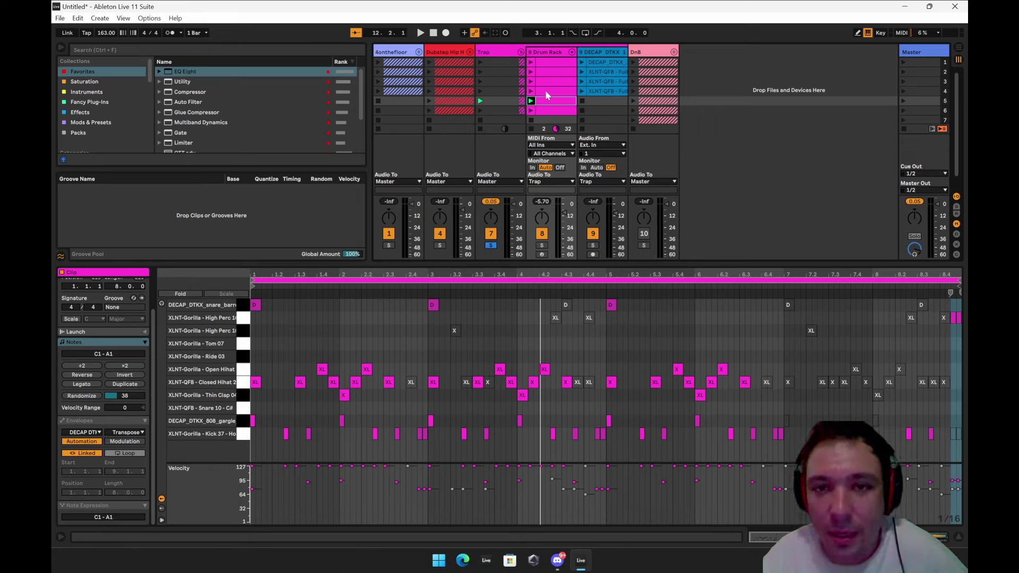
pyautogui.click(530, 102)
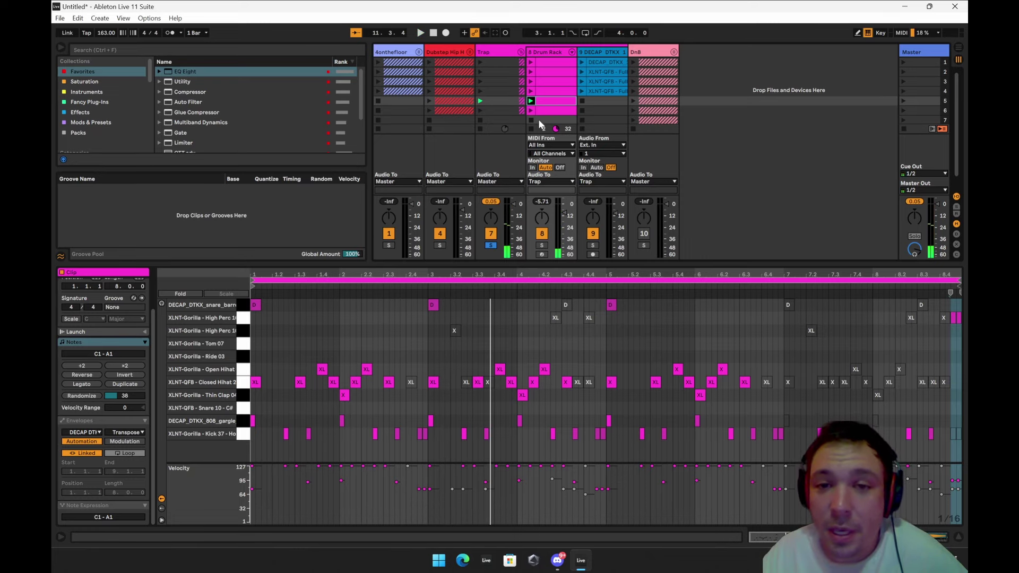
# Play the sixth Trap Drum Rack clip twice to hear its two-bar pattern.
pyautogui.click(530, 110)
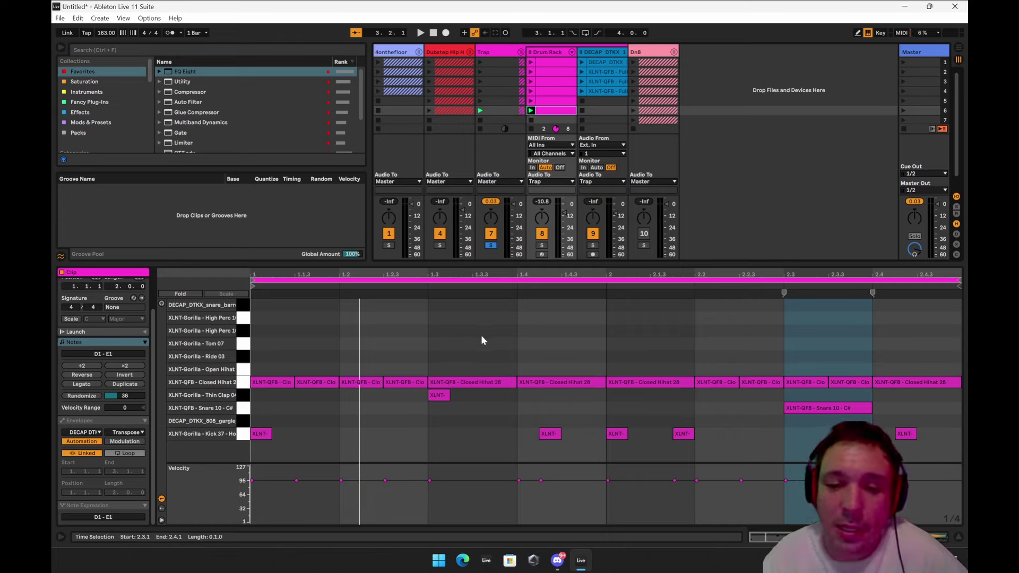
pyautogui.scroll(-1, 533, 105)
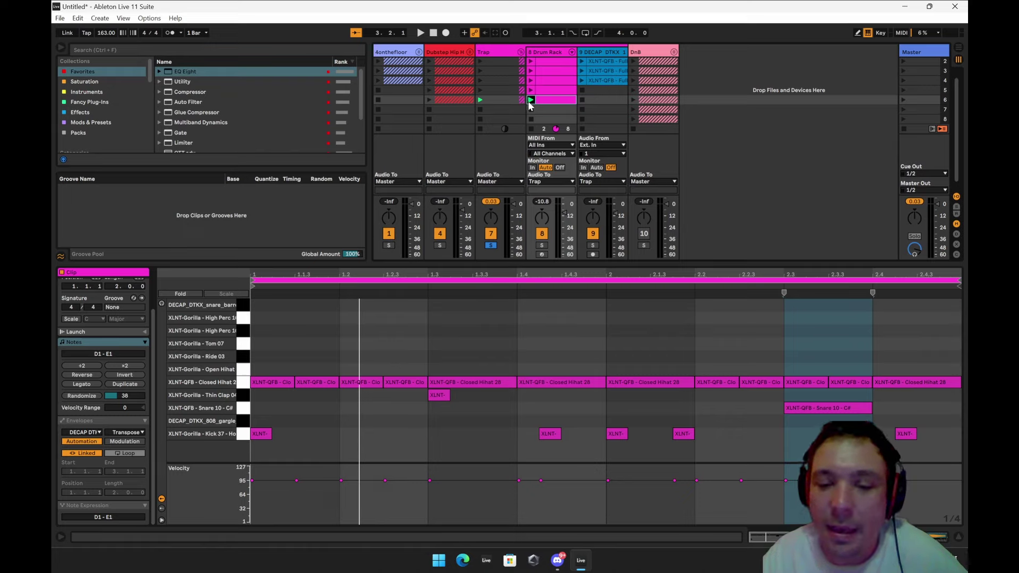
pyautogui.click(529, 103)
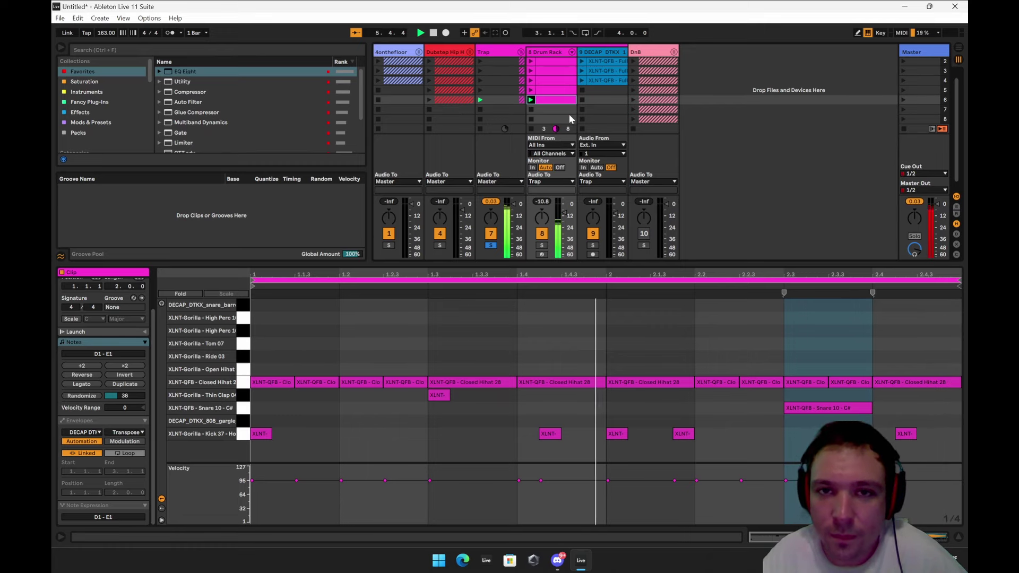
pyautogui.scroll(1, 568, 112)
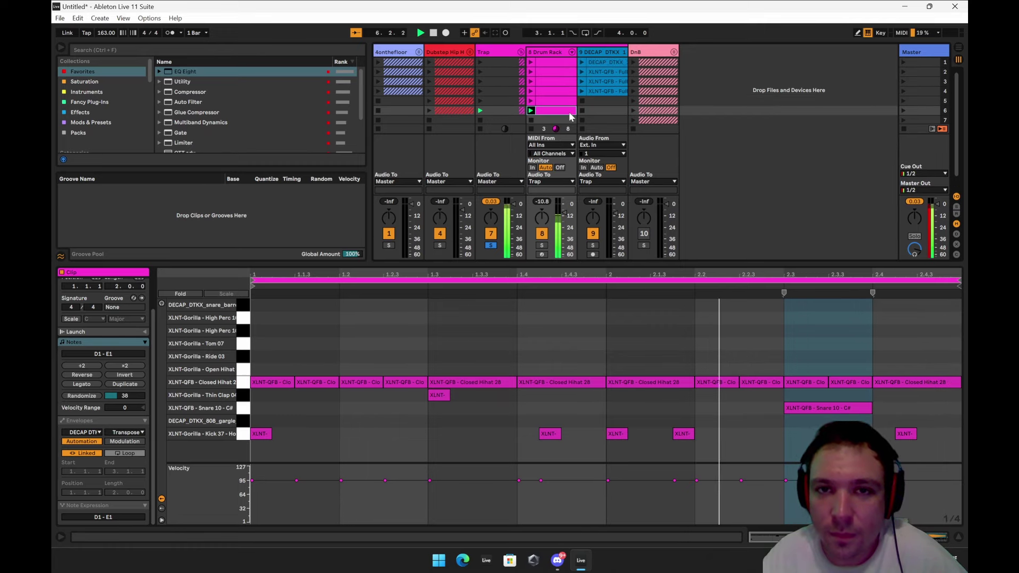
# Launch the DECAP synth loop over the sixth drum clip, adjust the loop track's volume, and launch scene 2.
pyautogui.click(583, 62)
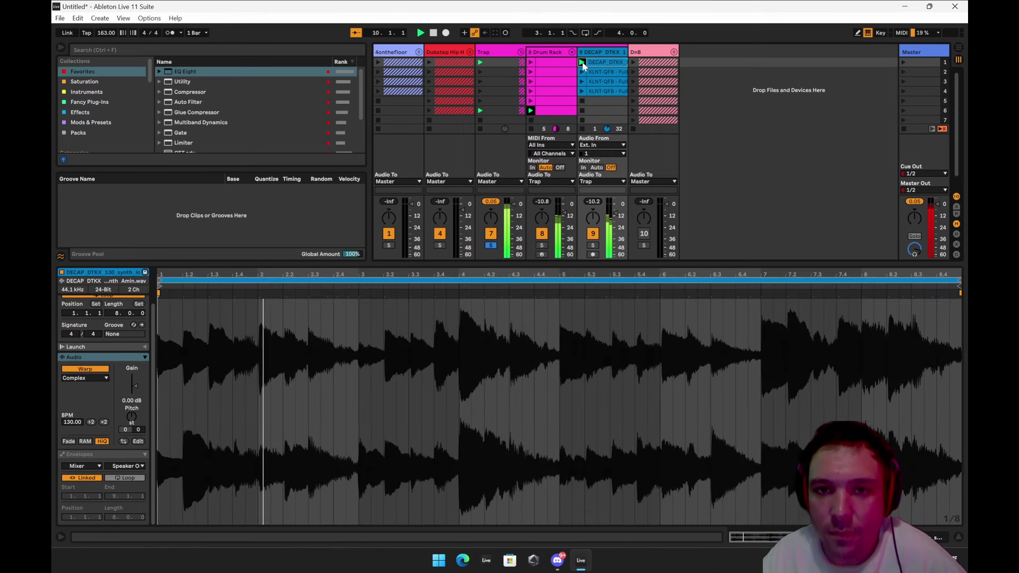
pyautogui.click(615, 217)
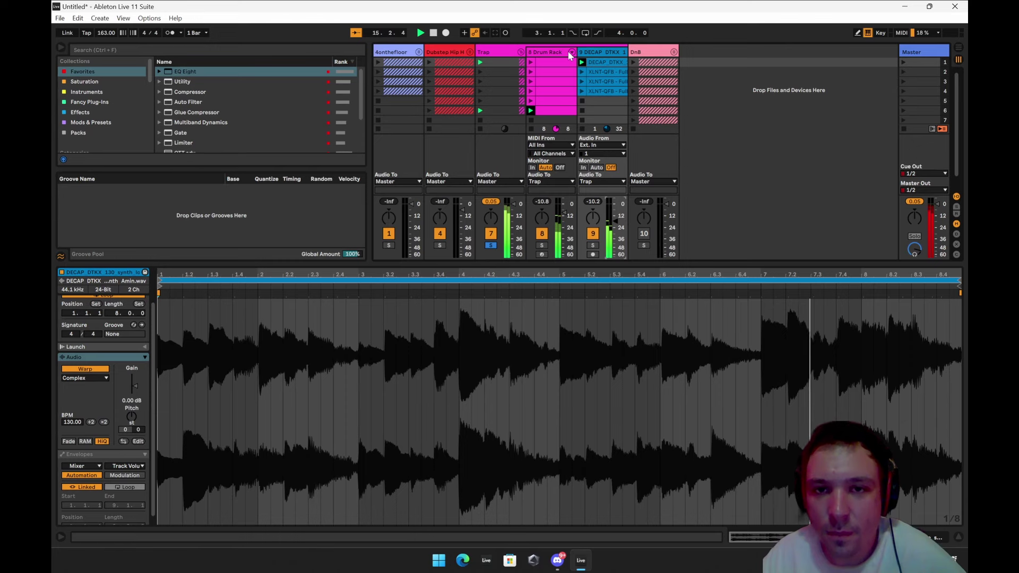
pyautogui.click(902, 71)
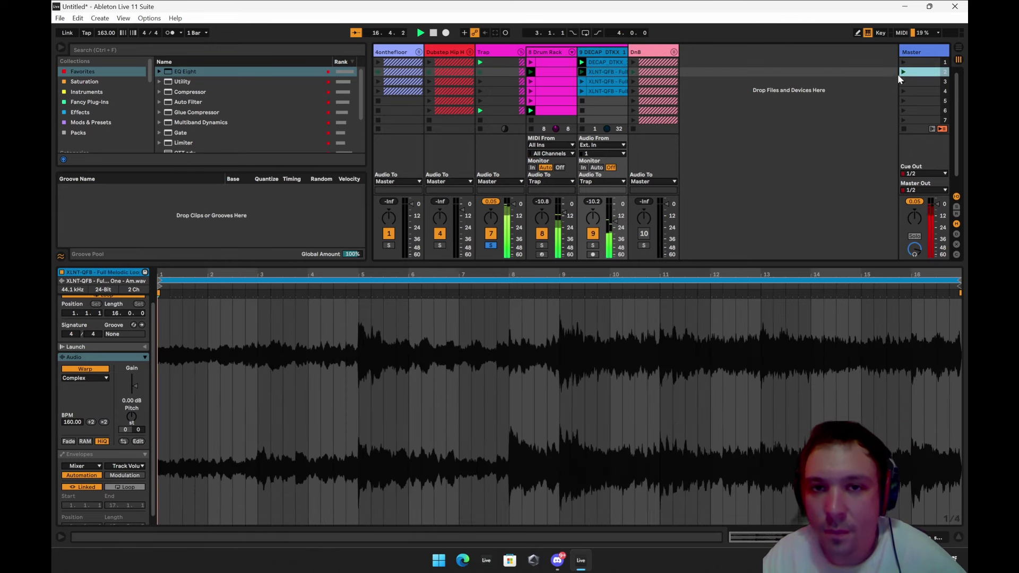
# Open the second Trap Drum Rack clip, mute the rack's 808 pad, and relaunch scene 2.
pyautogui.doubleClick(545, 51)
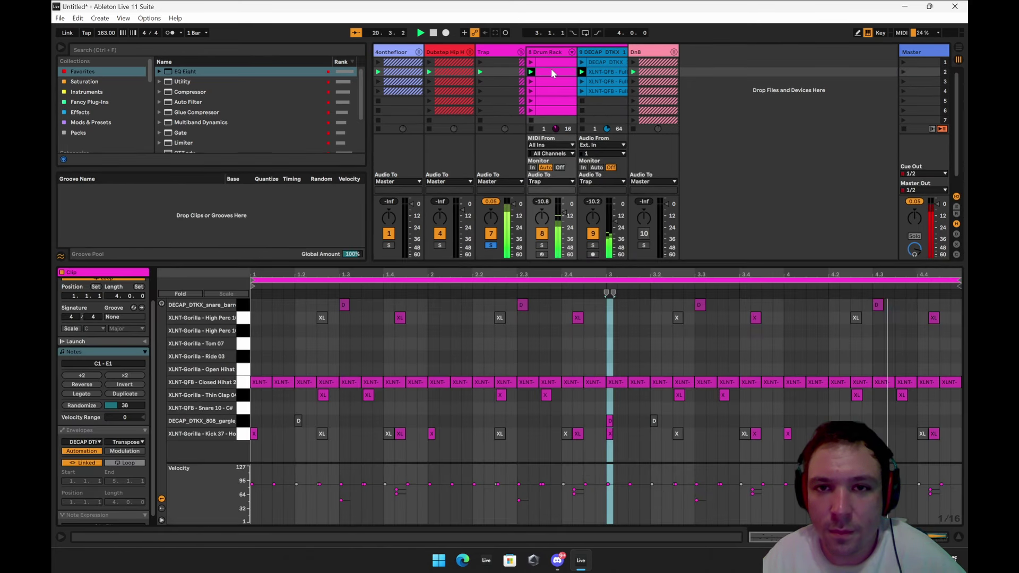
pyautogui.doubleClick(551, 68)
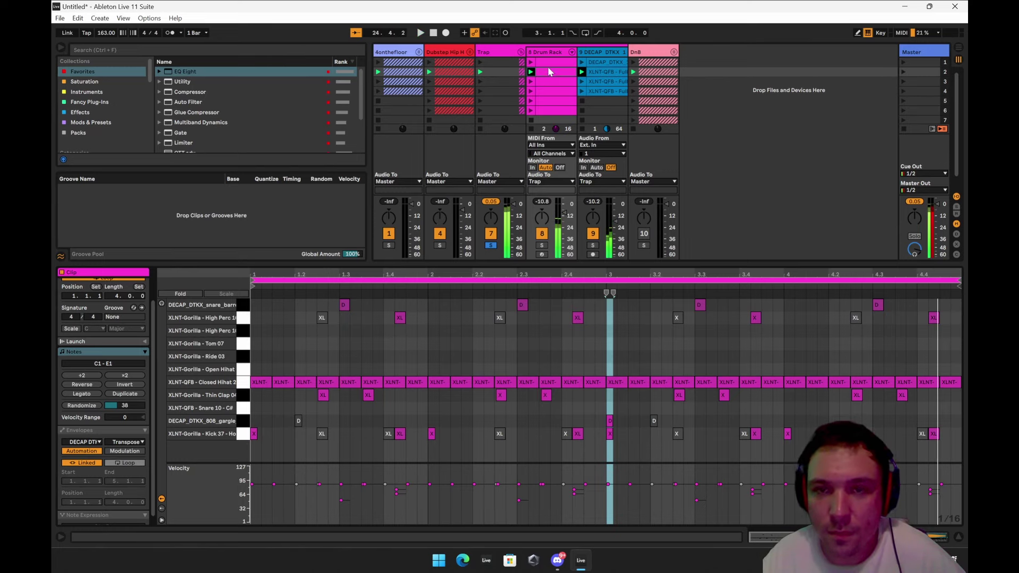
pyautogui.hotkey('shift', 'Tab')
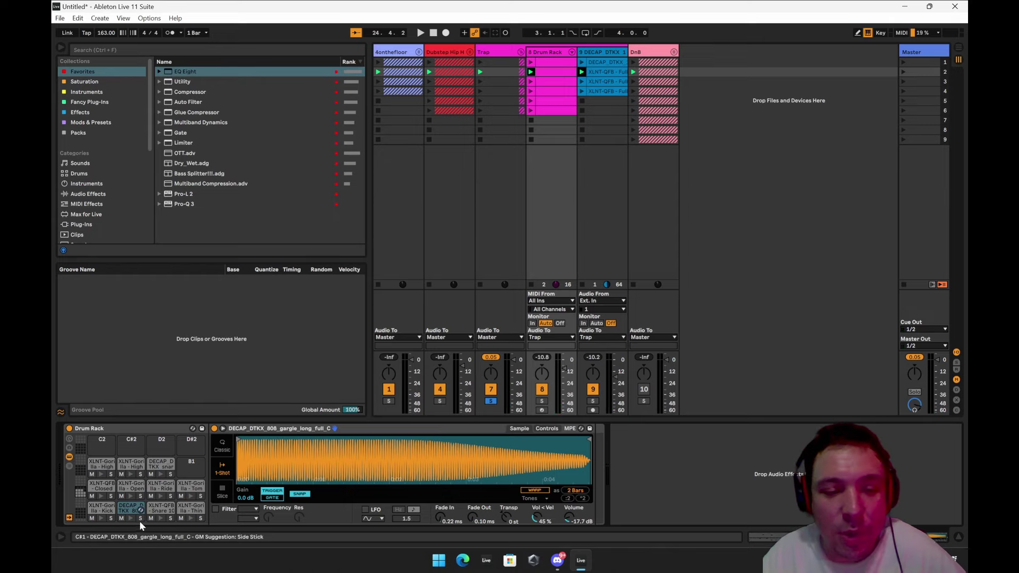
pyautogui.click(122, 518)
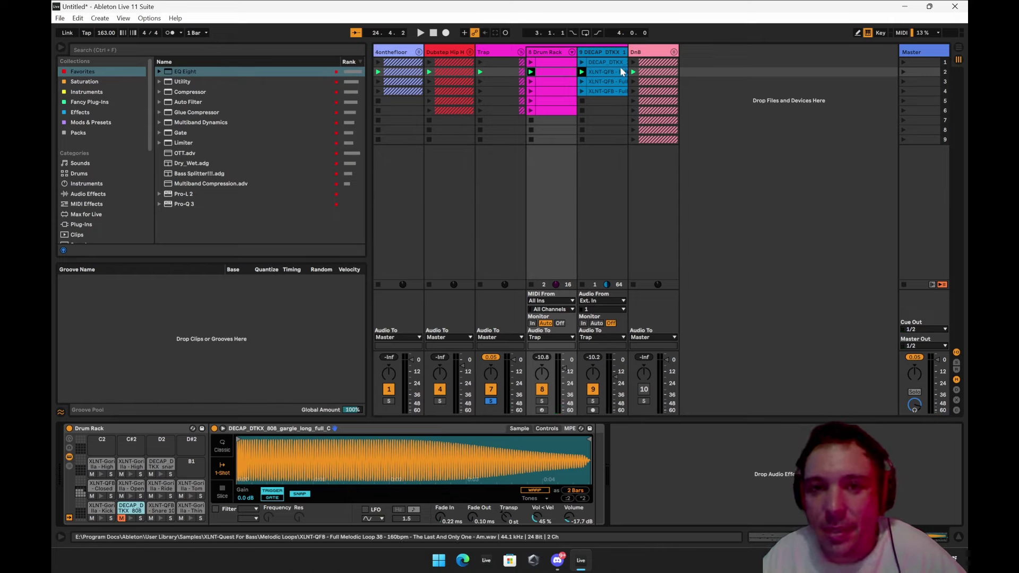
pyautogui.click(903, 71)
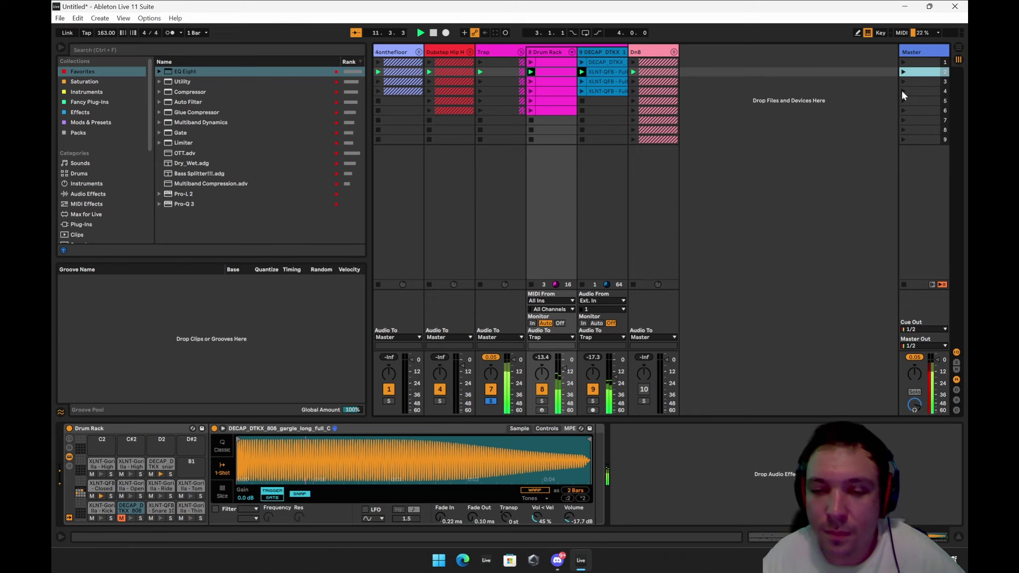
# Open the fourth Trap drum clip, launch scene 4, raise the Drum Rack track volume to about -0.48 dB, and launch scene 3.
pyautogui.doubleClick(562, 92)
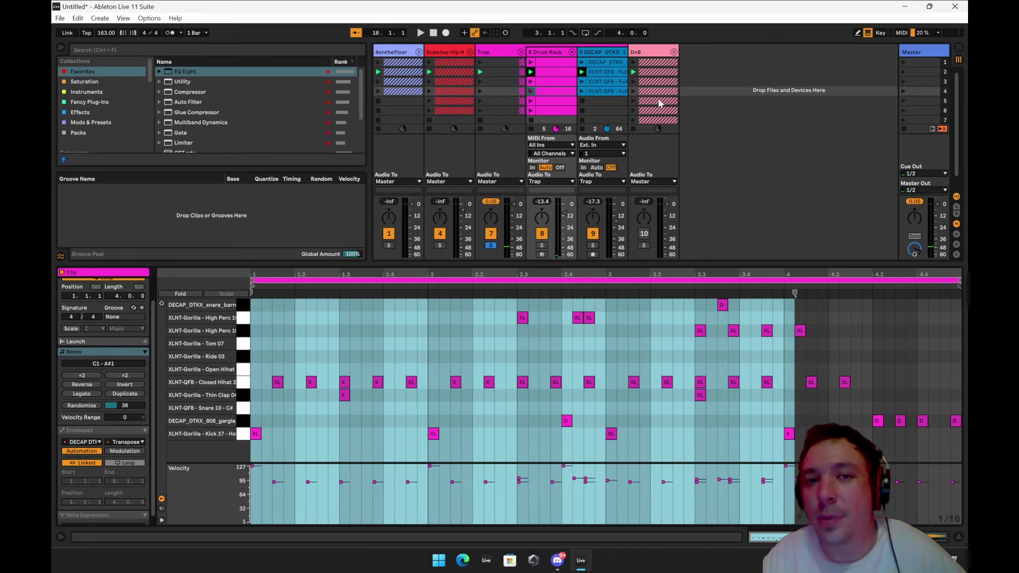
pyautogui.click(904, 81)
pyautogui.click(903, 91)
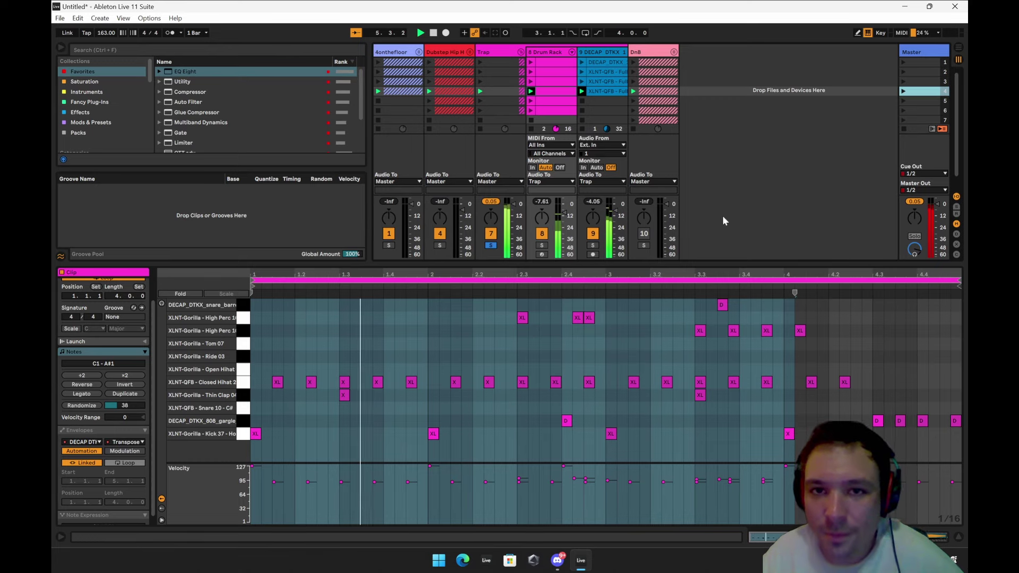
pyautogui.moveTo(570, 219); pyautogui.dragTo(565, 208)
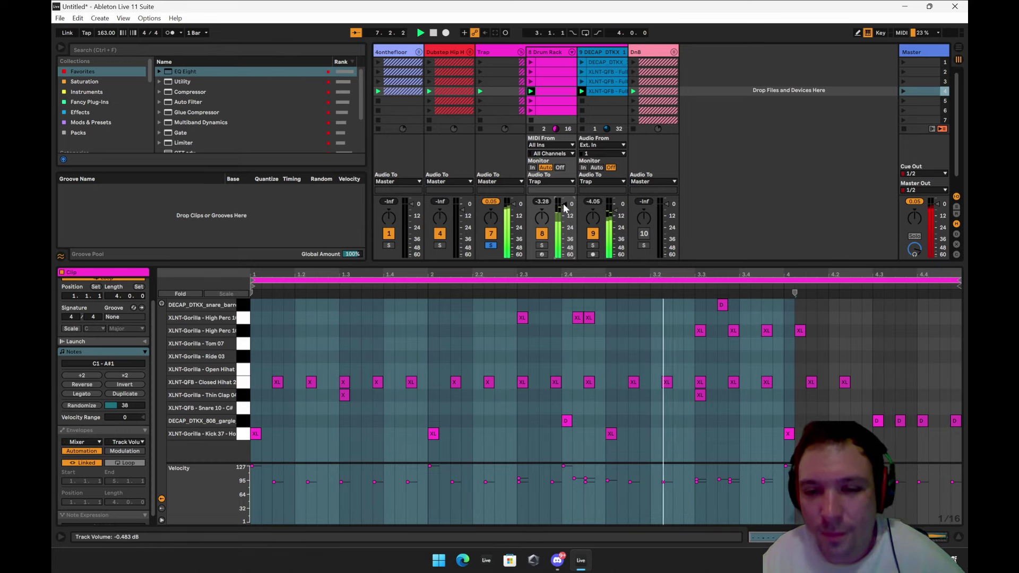
pyautogui.click(902, 82)
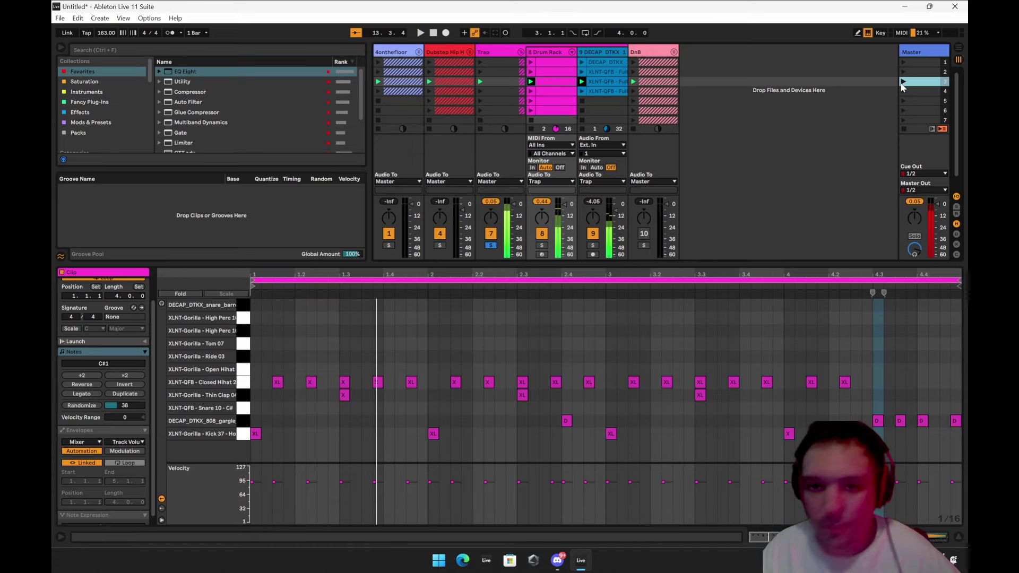
# Collapse the Trap group, expand the DnB group, and open its first Drum Rack clip in an enlarged note editor.
pyautogui.click(521, 52)
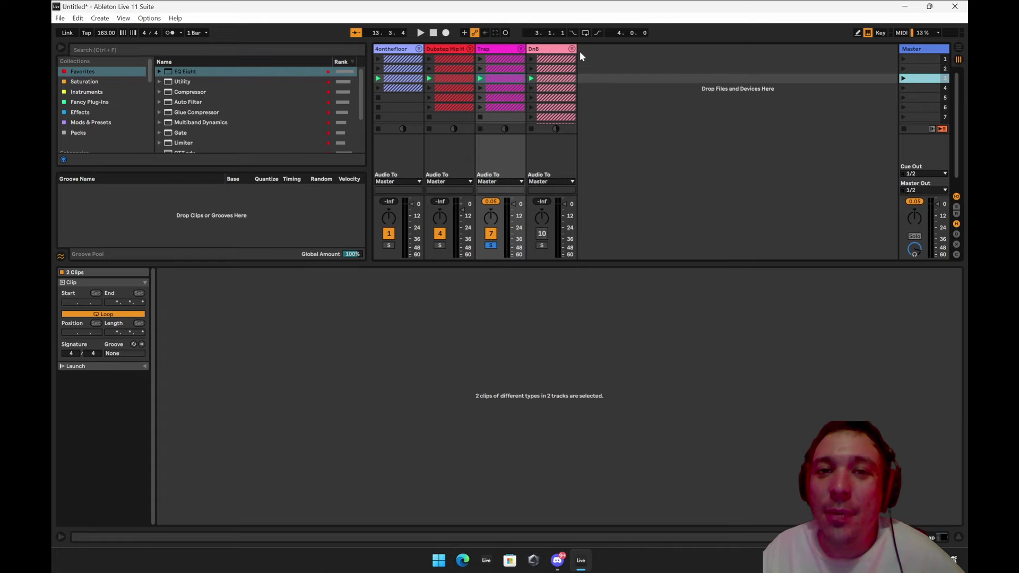
pyautogui.click(571, 48)
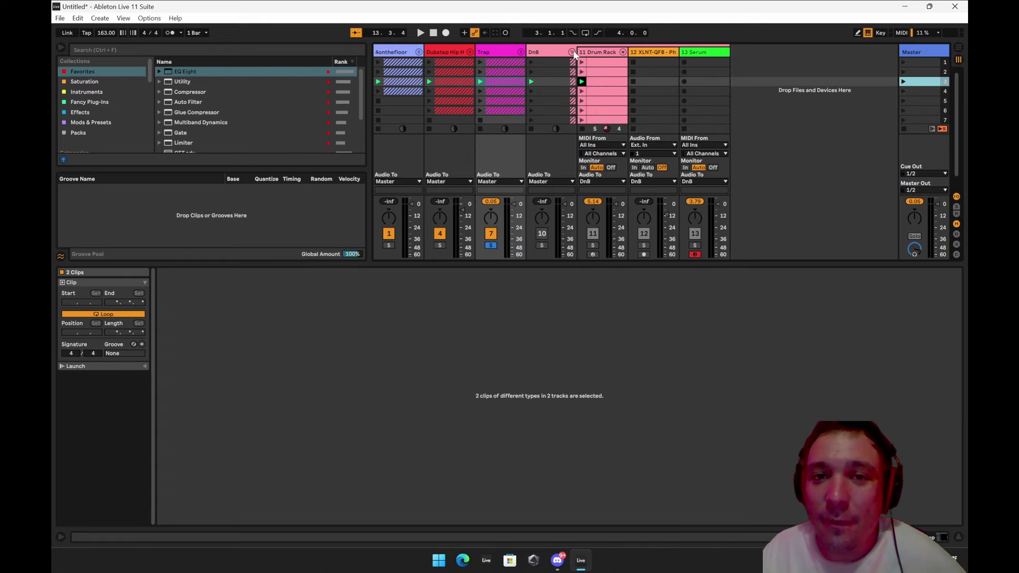
pyautogui.click(603, 67)
pyautogui.moveTo(591, 266); pyautogui.dragTo(592, 245)
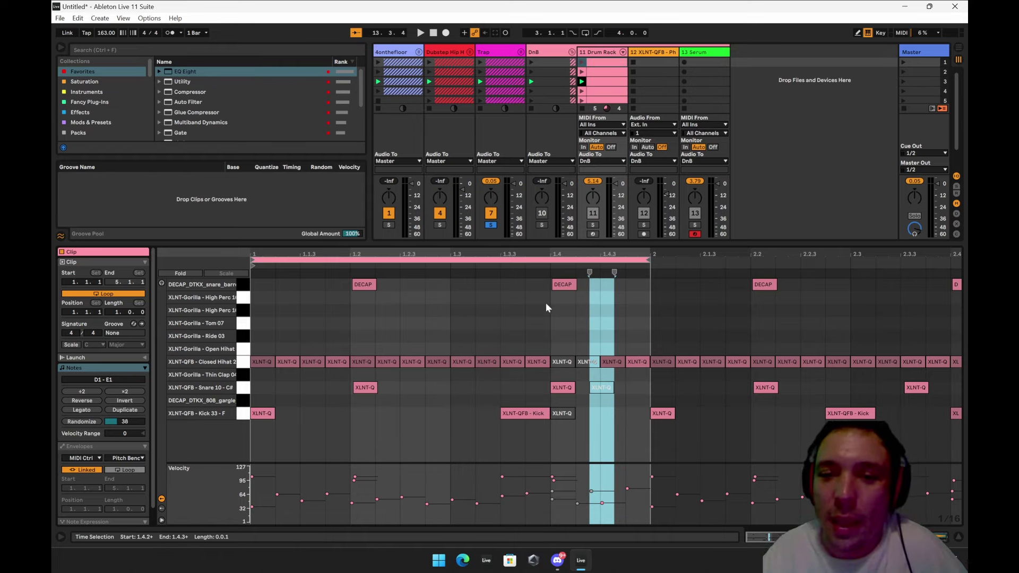
# Play the first DnB Drum Rack clip twice with the DnB group soloed, and view its pattern beyond the one-bar loop.
pyautogui.click(582, 62)
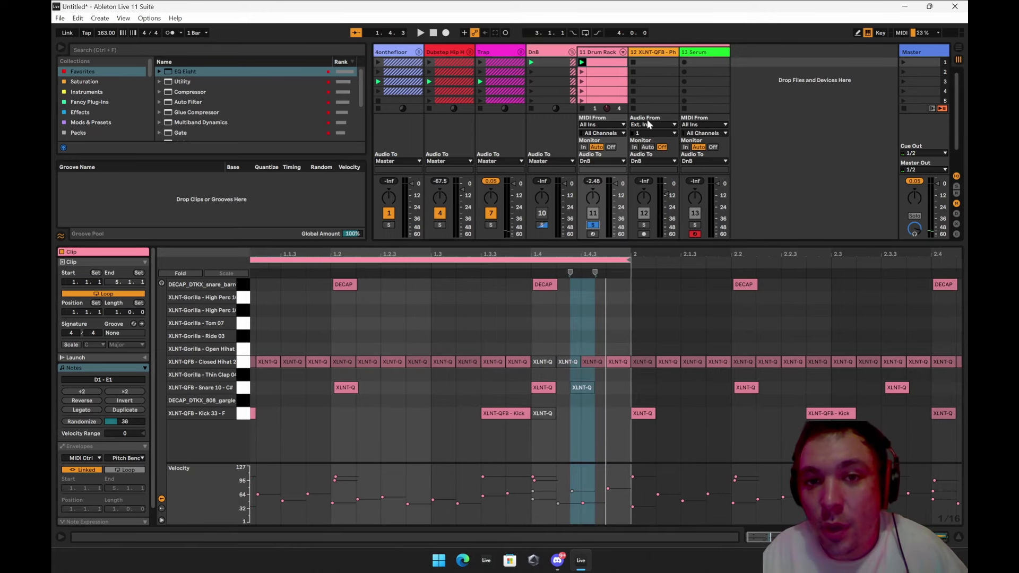
pyautogui.click(582, 62)
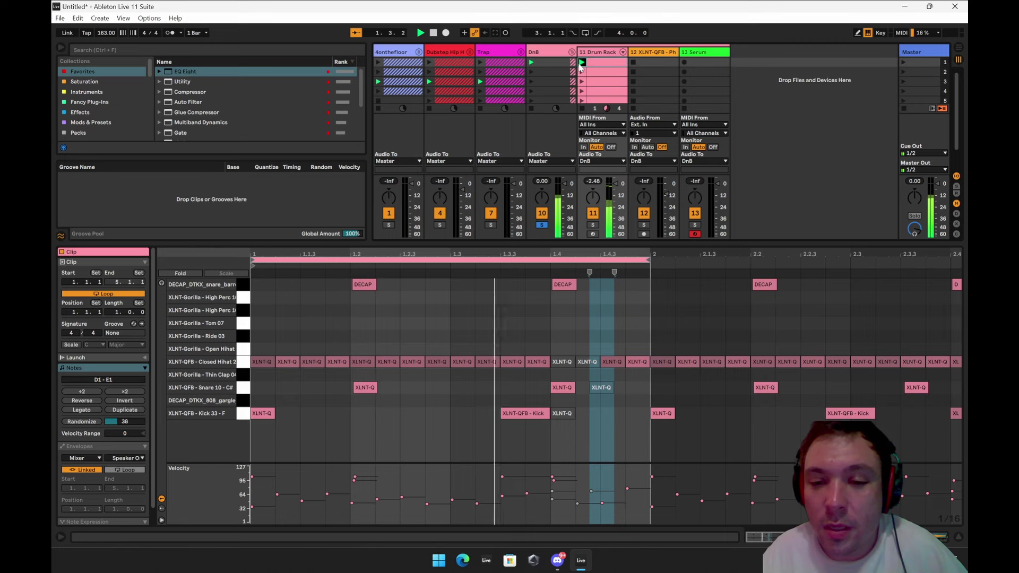
pyautogui.scroll(-5, 403, 412)
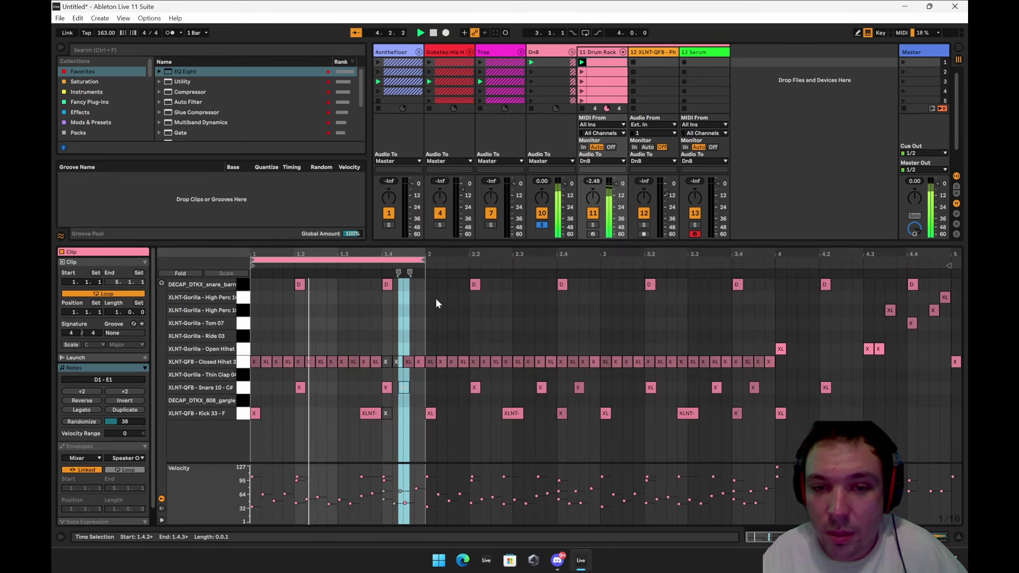
# Delete all notes after bar 1 in the first DnB Drum Rack clip and place the insert marker at 1.3.1.
pyautogui.moveTo(430, 282); pyautogui.dragTo(963, 461)
pyautogui.press('Delete')
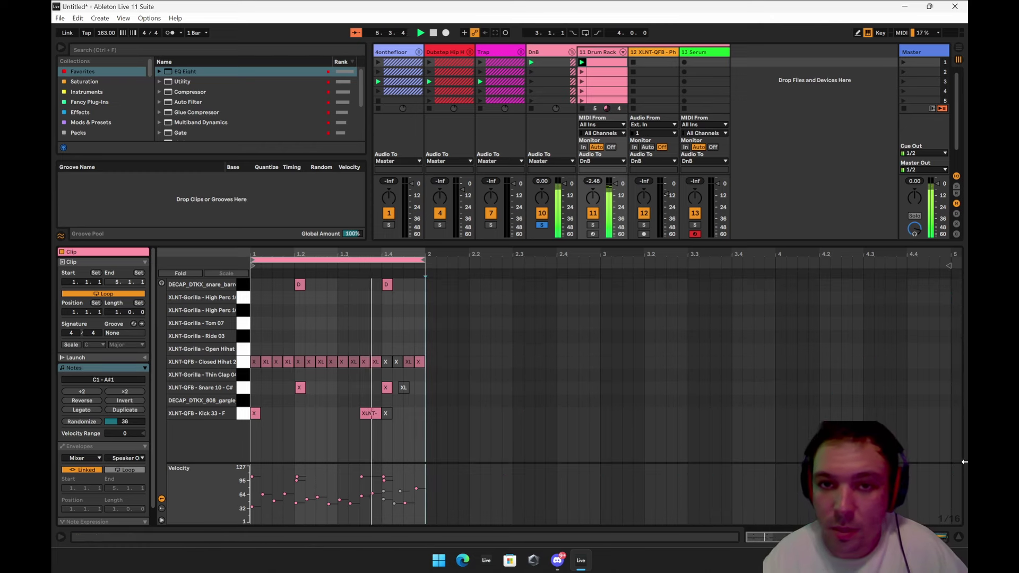
pyautogui.scroll(10, 354, 320)
pyautogui.scroll(-8, 366, 322)
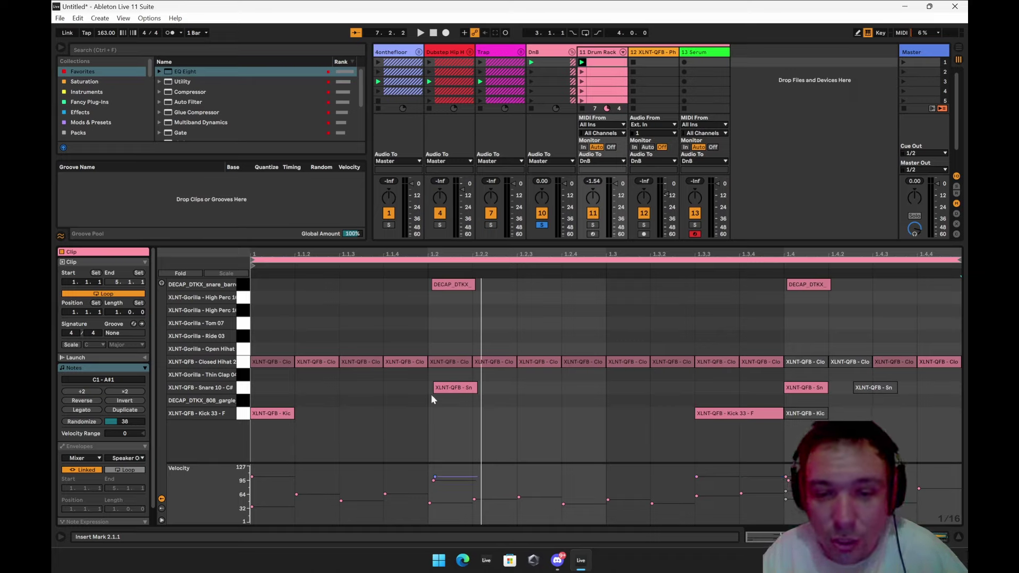
pyautogui.click(624, 420)
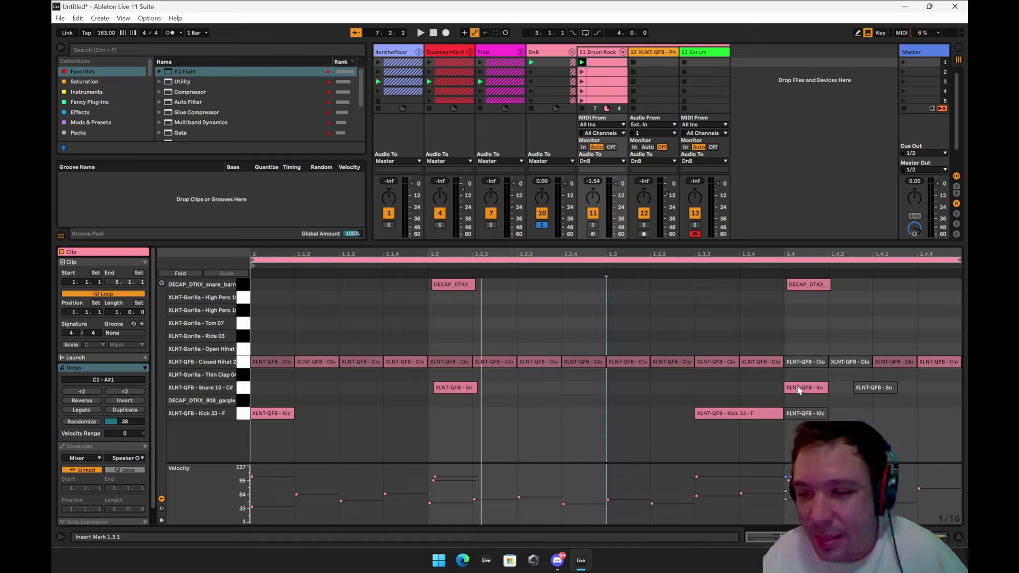
# Replay the first DnB Drum Rack clip, stop it, and temporarily enlarge the velocity lane to view the note velocities.
pyautogui.click(582, 63)
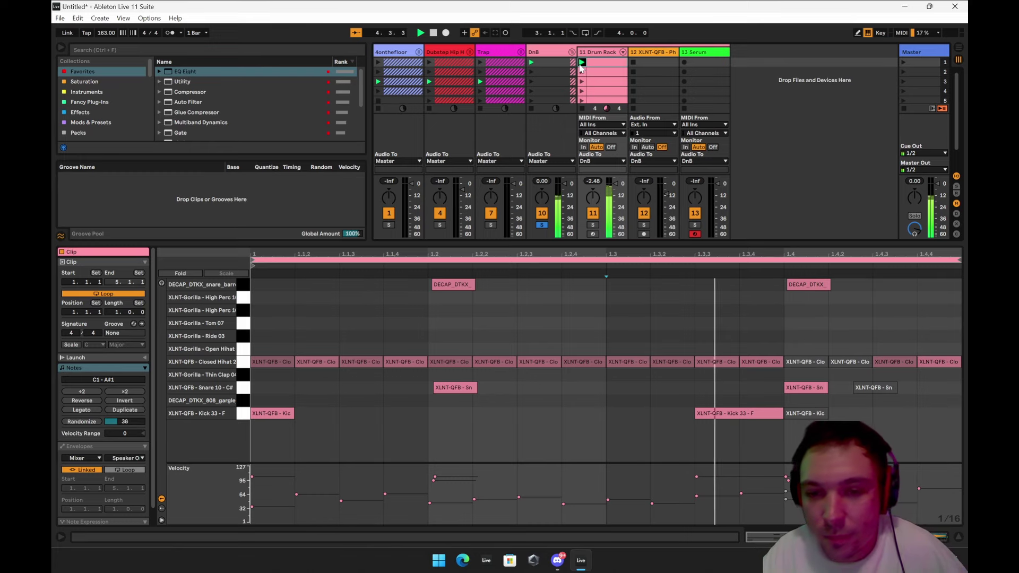
pyautogui.press('space')
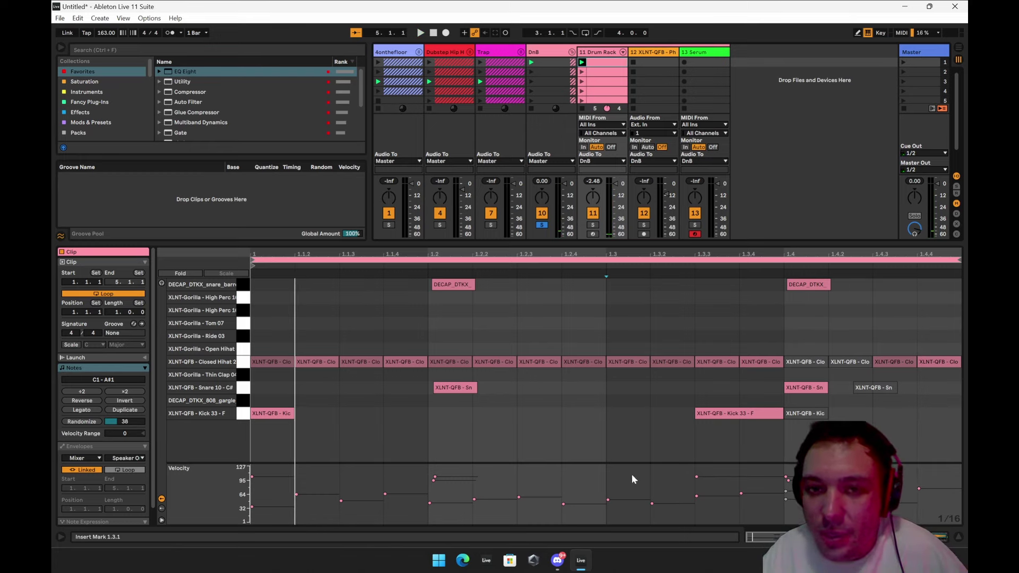
pyautogui.moveTo(636, 463); pyautogui.dragTo(637, 395)
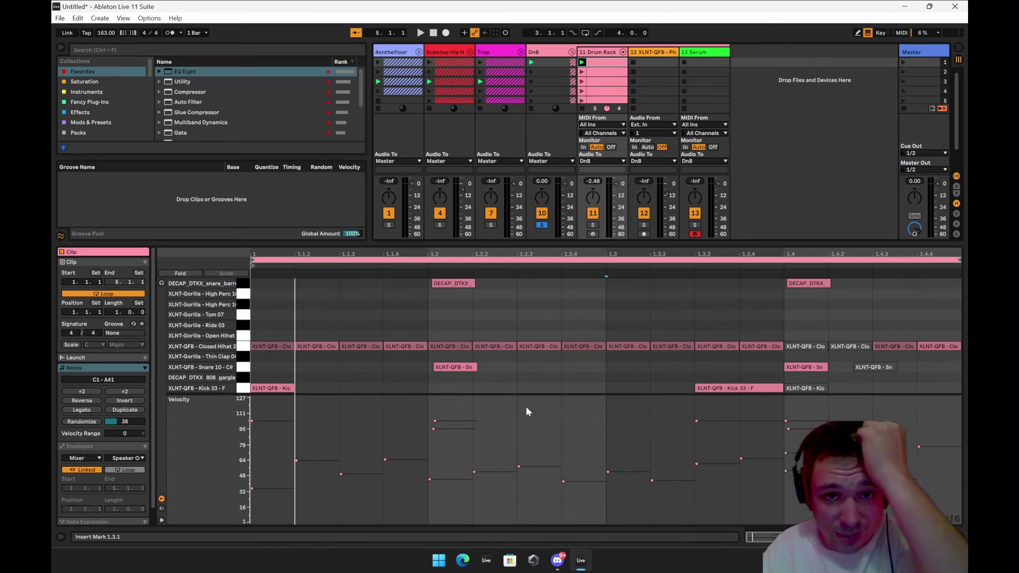
pyautogui.moveTo(529, 395); pyautogui.dragTo(535, 471)
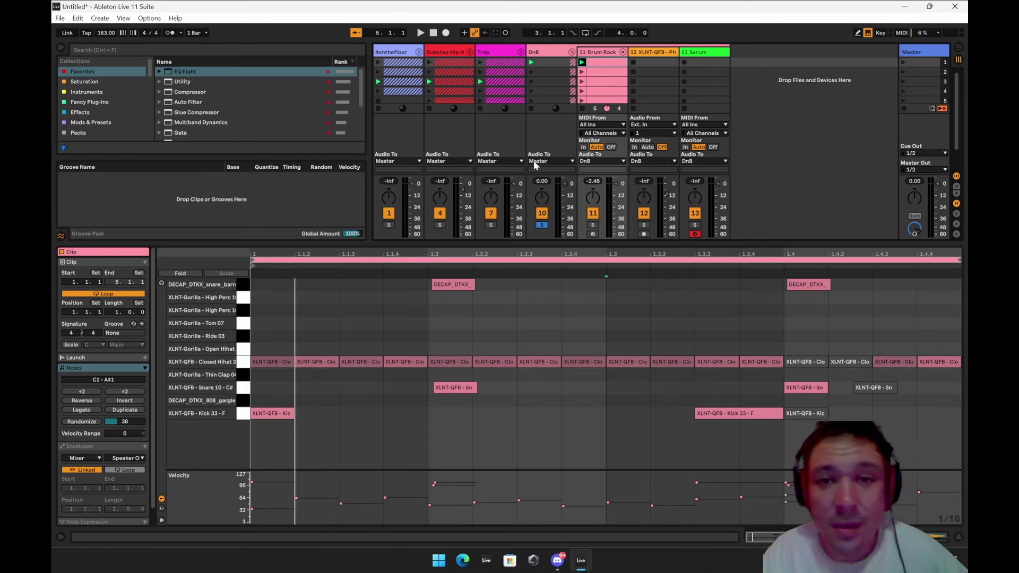
# Play the second DnB Drum Rack clip and examine its kick and snare placement across the four bars.
pyautogui.click(581, 71)
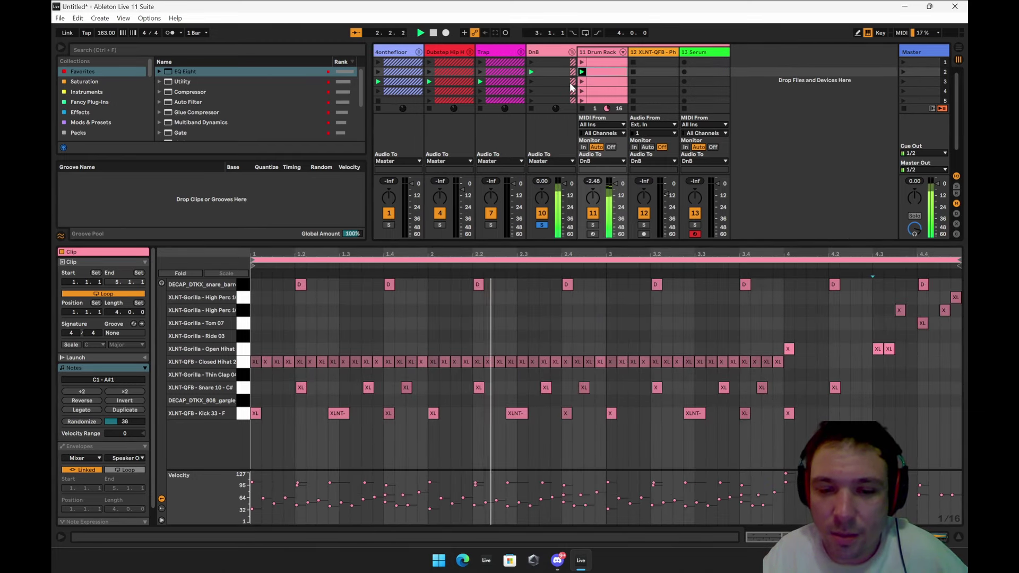
pyautogui.hscroll(1, 364, 424)
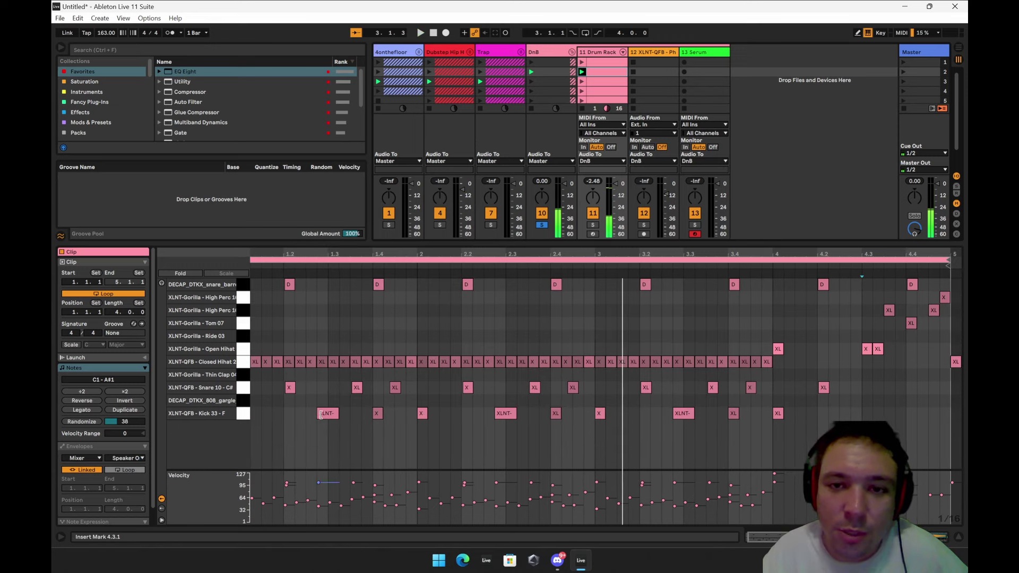
pyautogui.click(346, 413)
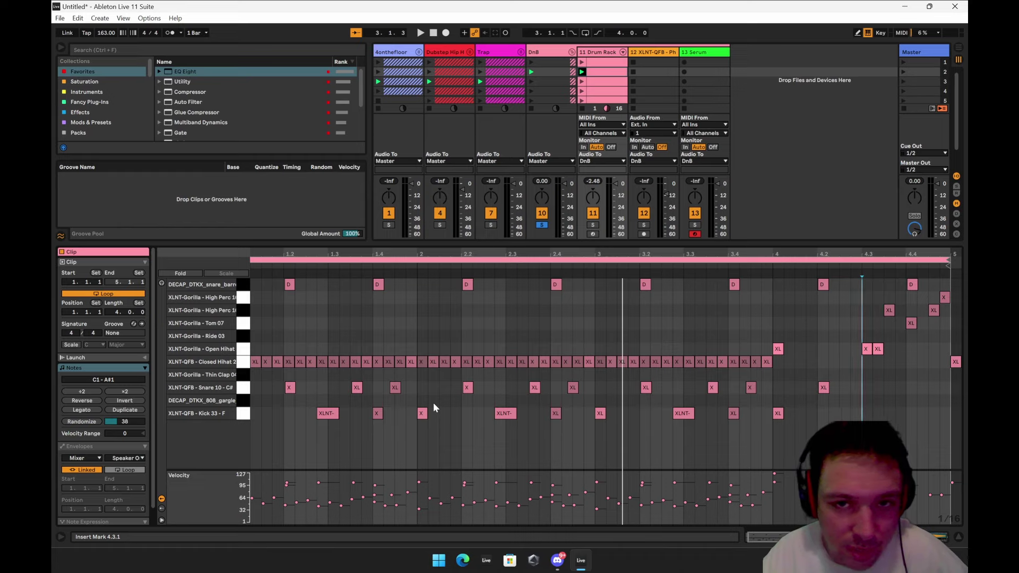
pyautogui.click(536, 389)
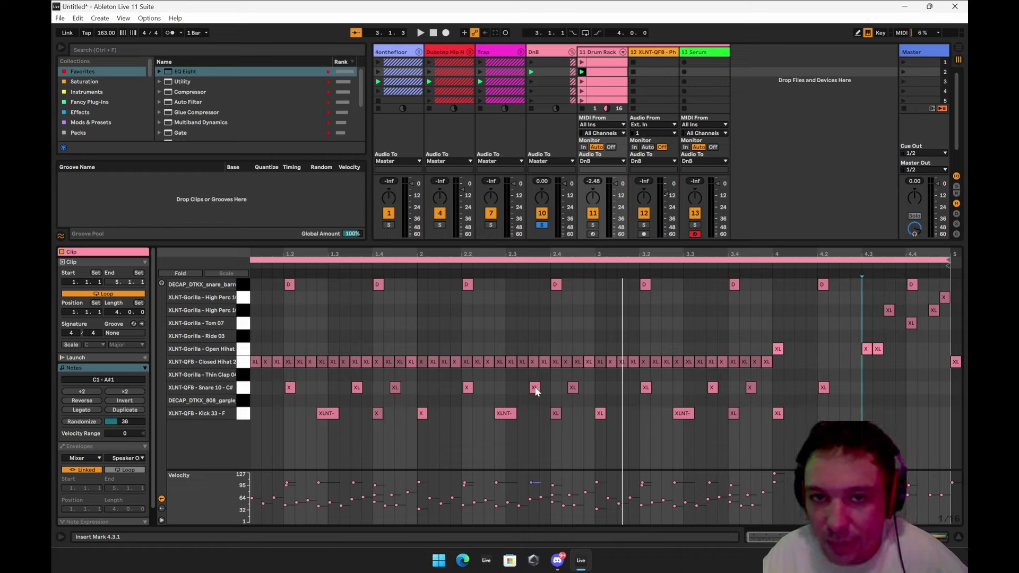
pyautogui.click(444, 373)
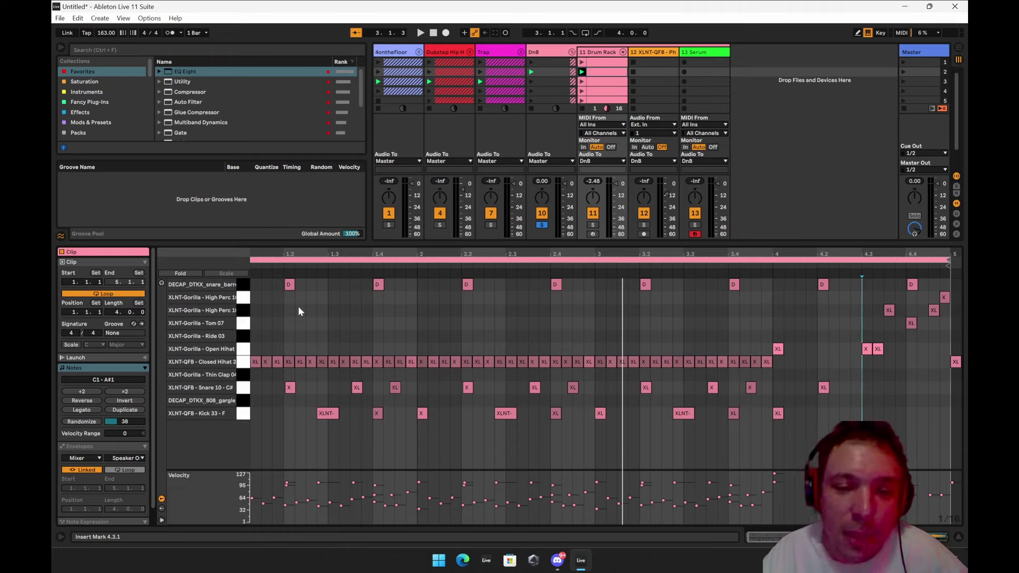
pyautogui.click(291, 386)
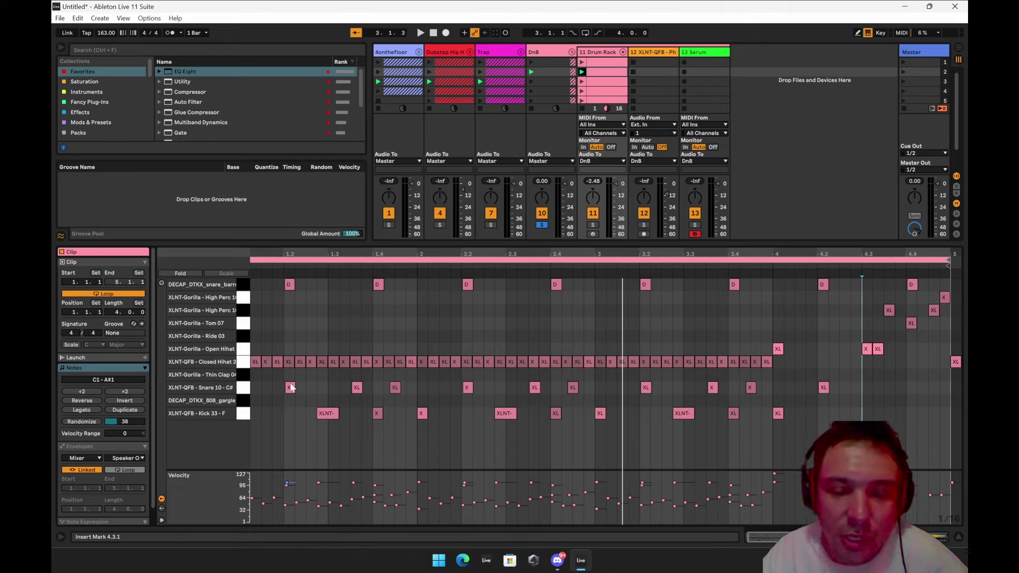
pyautogui.click(305, 294)
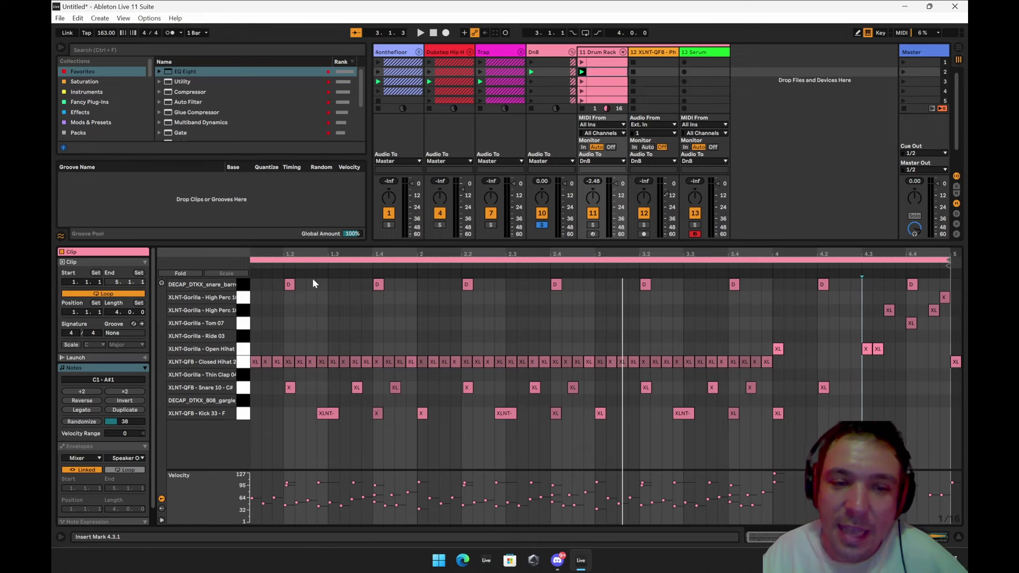
pyautogui.hotkey('ctrl', 'z')
pyautogui.hotkey('ctrl', 'y')
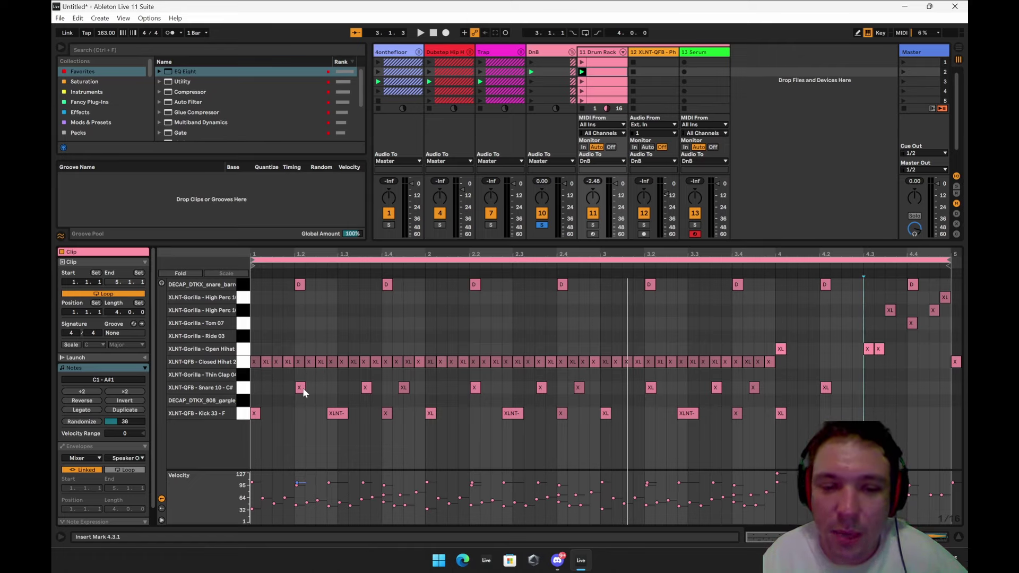
pyautogui.click(582, 72)
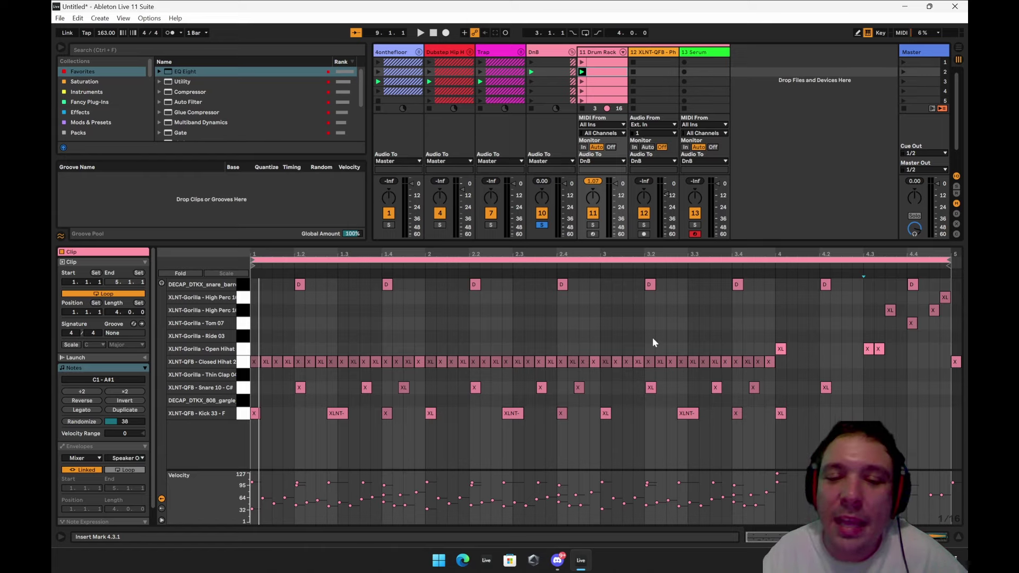
# Audition the third, fourth and fifth DnB Drum Rack clips one after another.
pyautogui.click(582, 83)
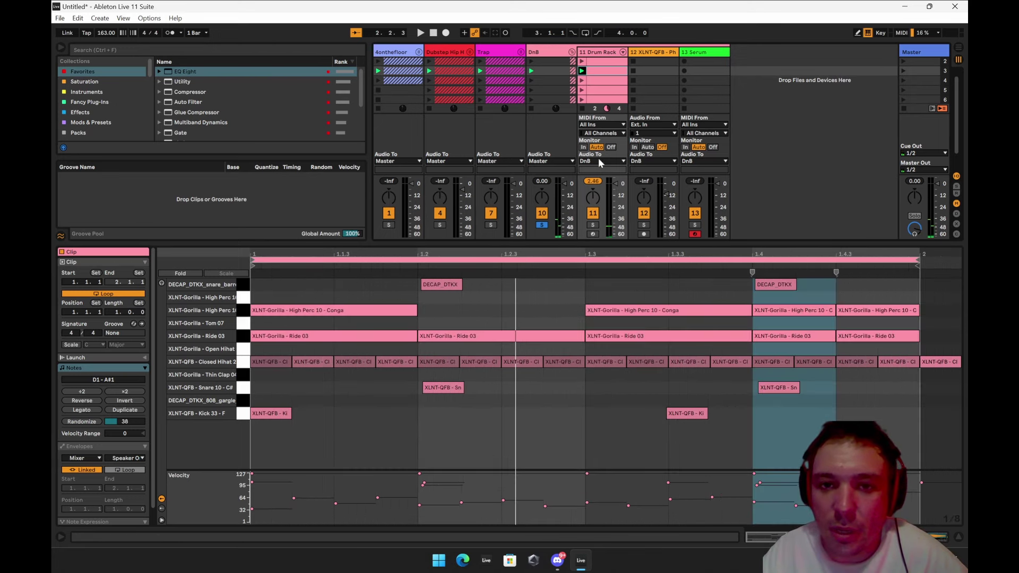
pyautogui.click(582, 71)
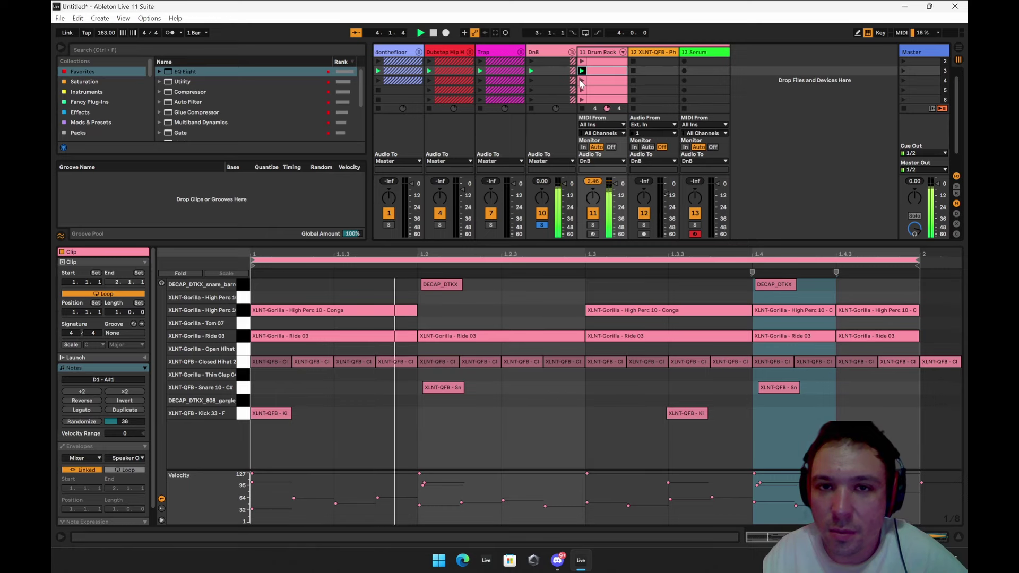
pyautogui.click(582, 80)
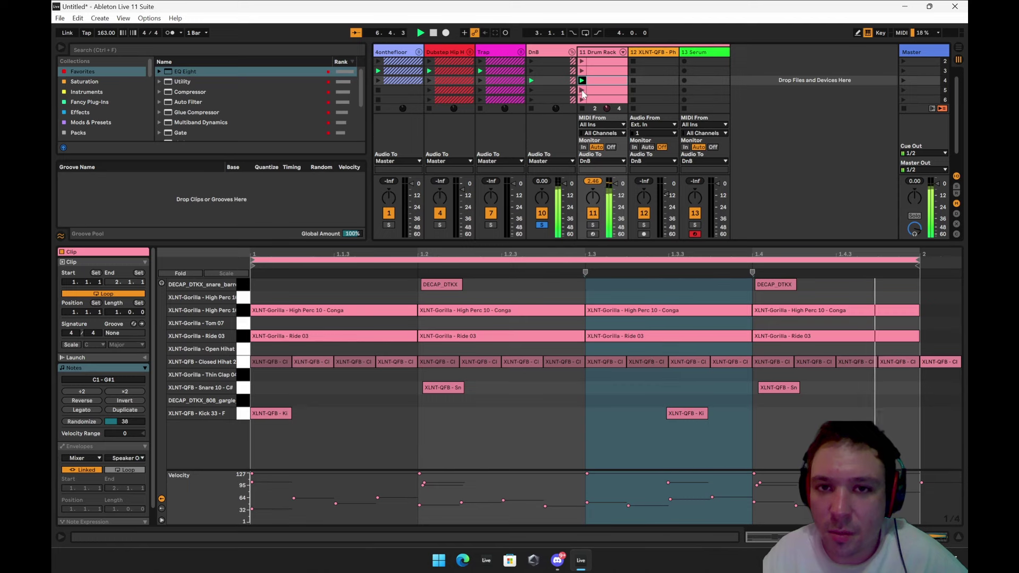
pyautogui.click(583, 91)
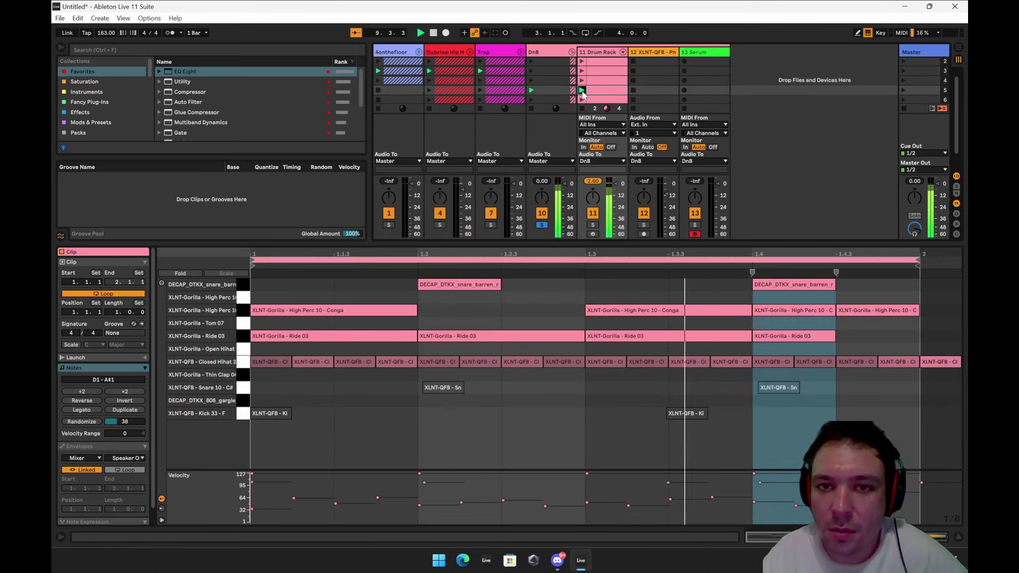
# Audition the sixth and seventh DnB Drum Rack clips.
pyautogui.scroll(-1, 583, 97)
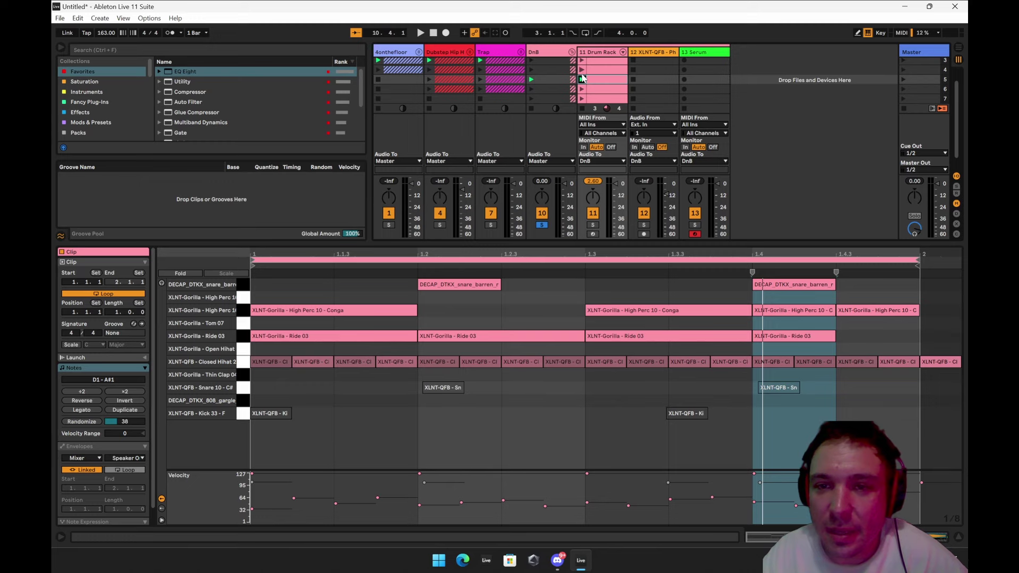
pyautogui.scroll(-1, 583, 84)
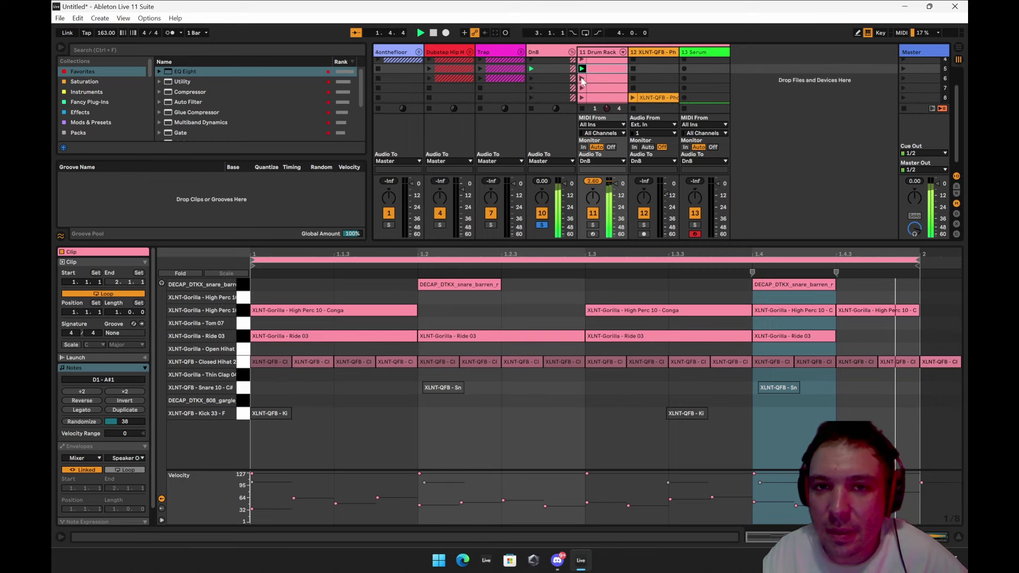
pyautogui.click(582, 78)
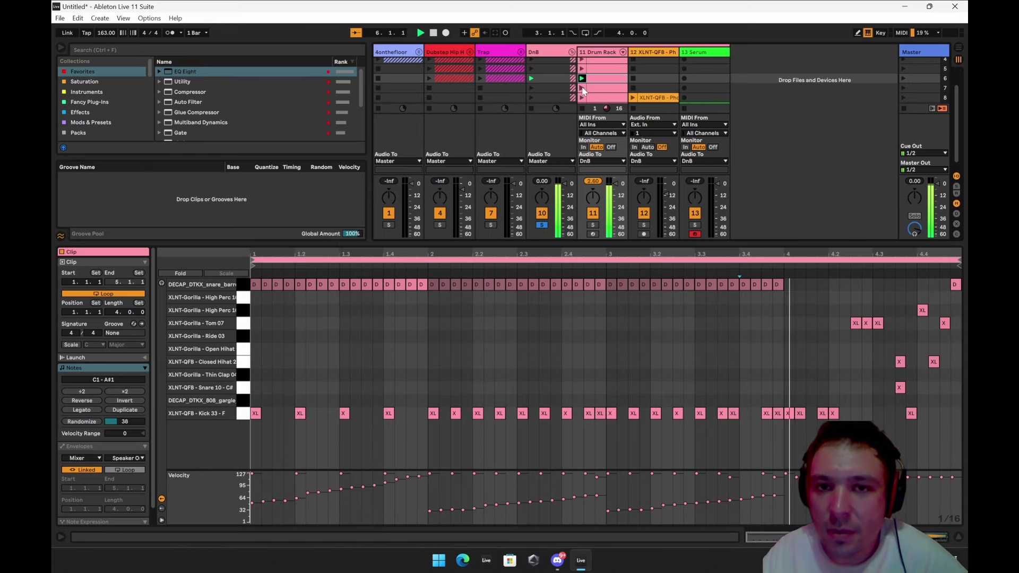
pyautogui.click(582, 88)
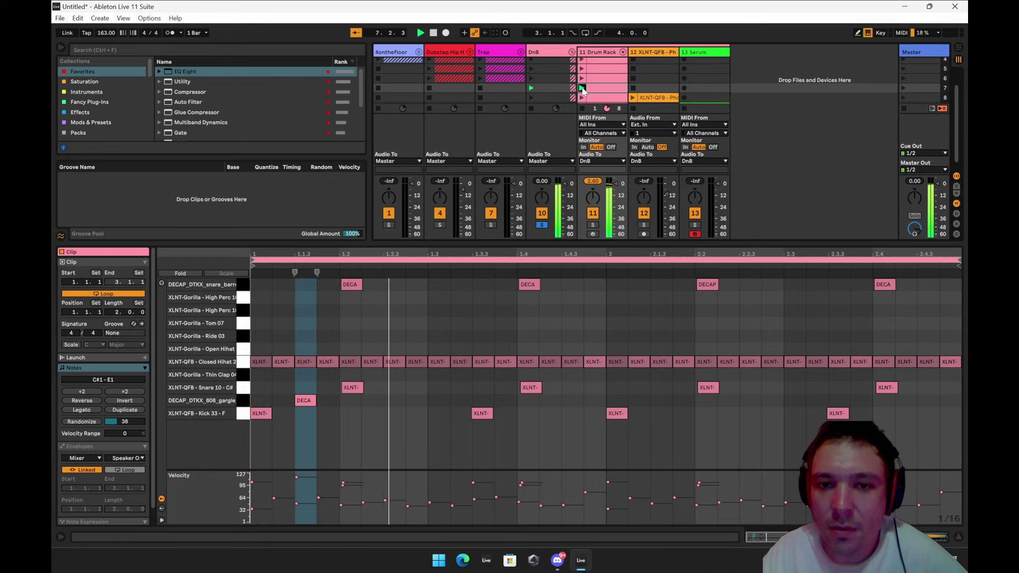
# Examine the seventh DnB clip's 808 note and its gargle sample in the Drum Rack, and replay the clip.
pyautogui.scroll(-1, 582, 91)
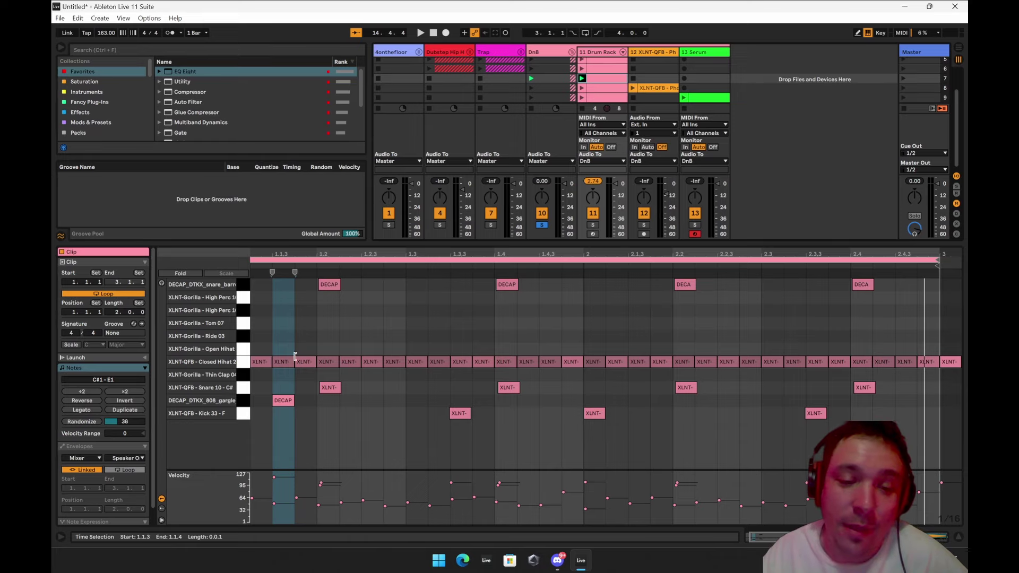
pyautogui.click(287, 400)
pyautogui.hscroll(-1, 326, 396)
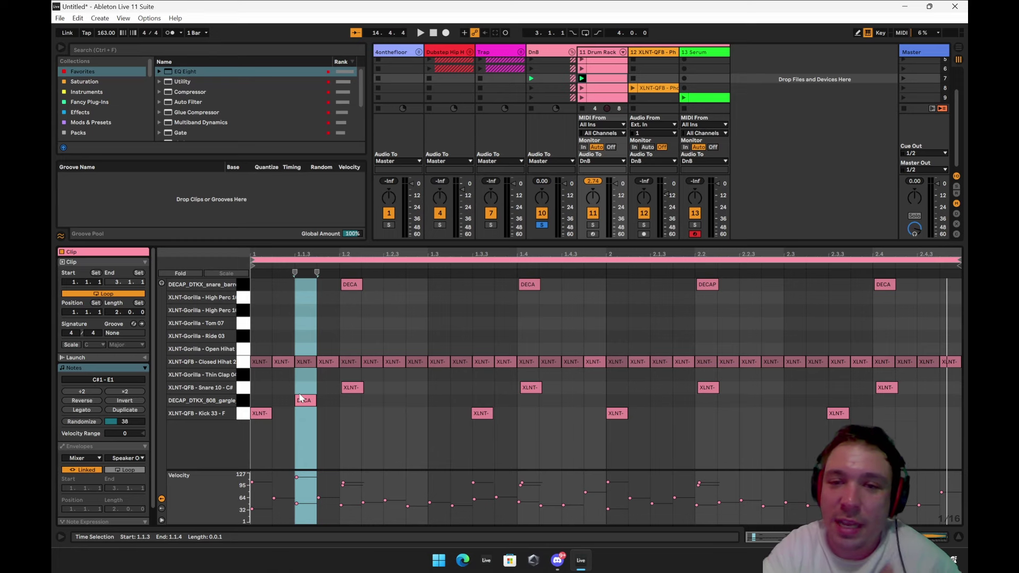
pyautogui.doubleClick(597, 52)
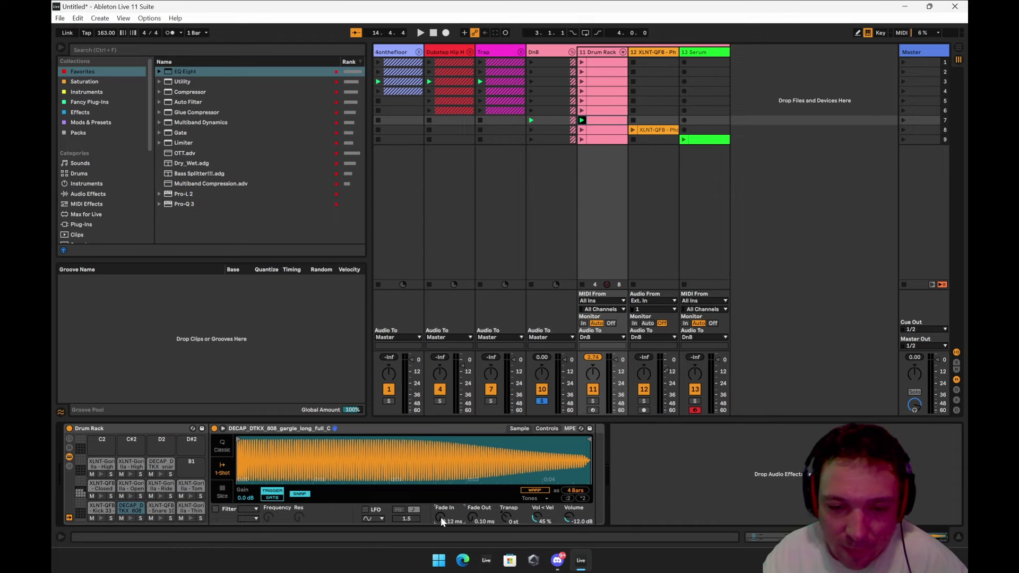
pyautogui.scroll(5, 253, 458)
pyautogui.scroll(-5, 252, 459)
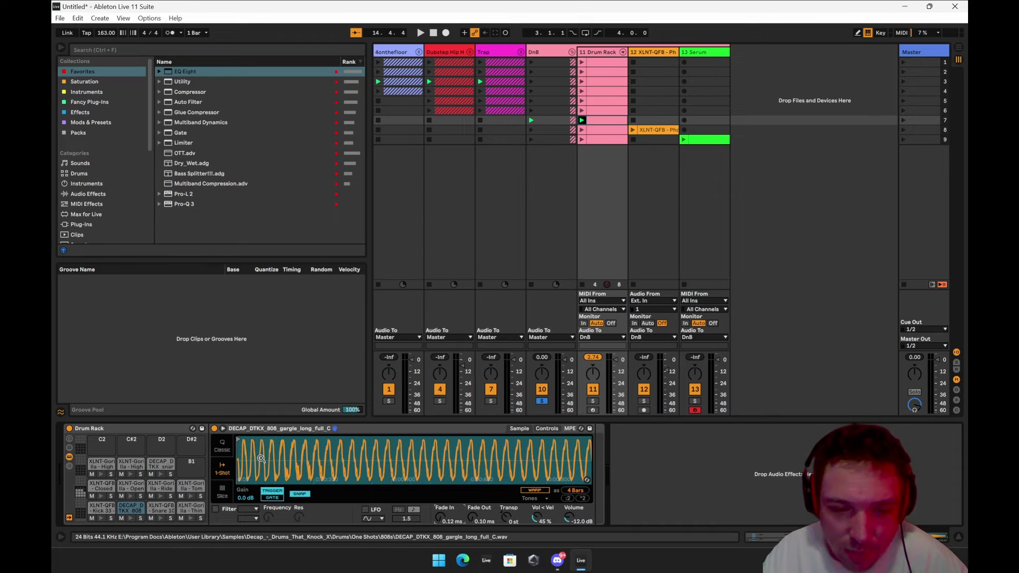
pyautogui.hotkey('shift', 'Tab')
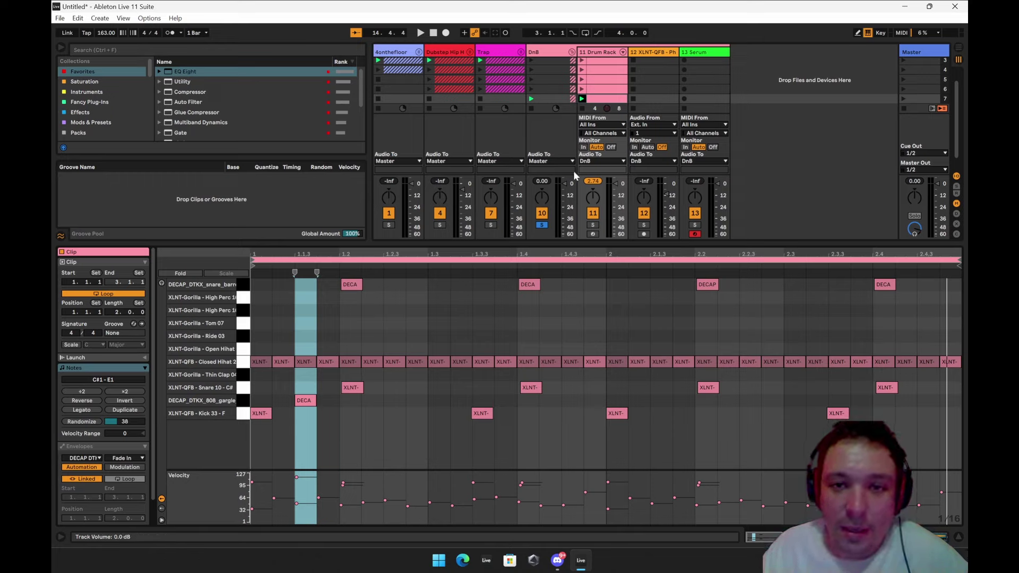
pyautogui.scroll(-2, 590, 86)
pyautogui.click(582, 79)
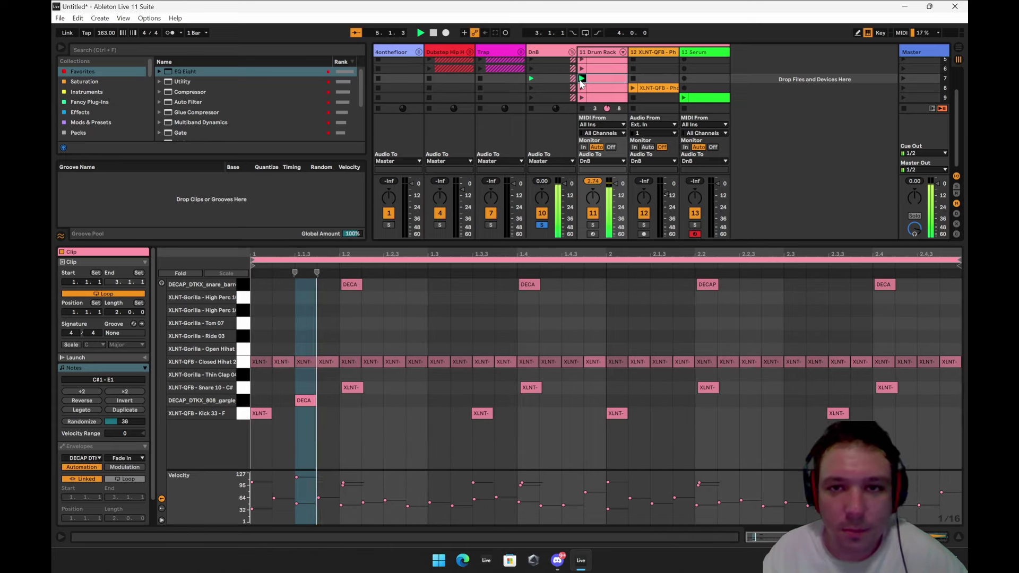
# Launch the eighth Drum Rack clip with the Phonk vocal loop and set the loop's transient envelope to 46.
pyautogui.click(582, 88)
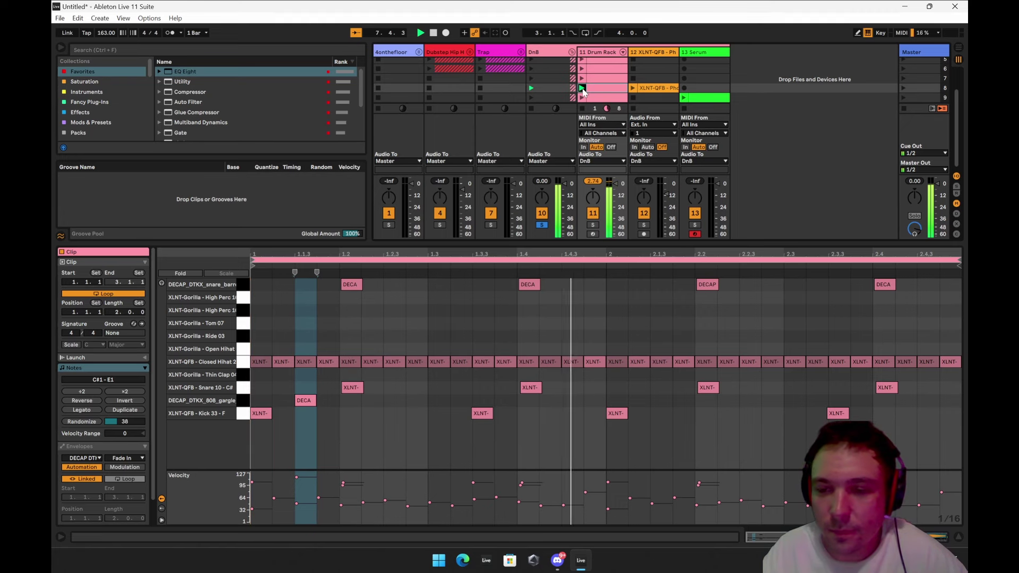
pyautogui.click(632, 88)
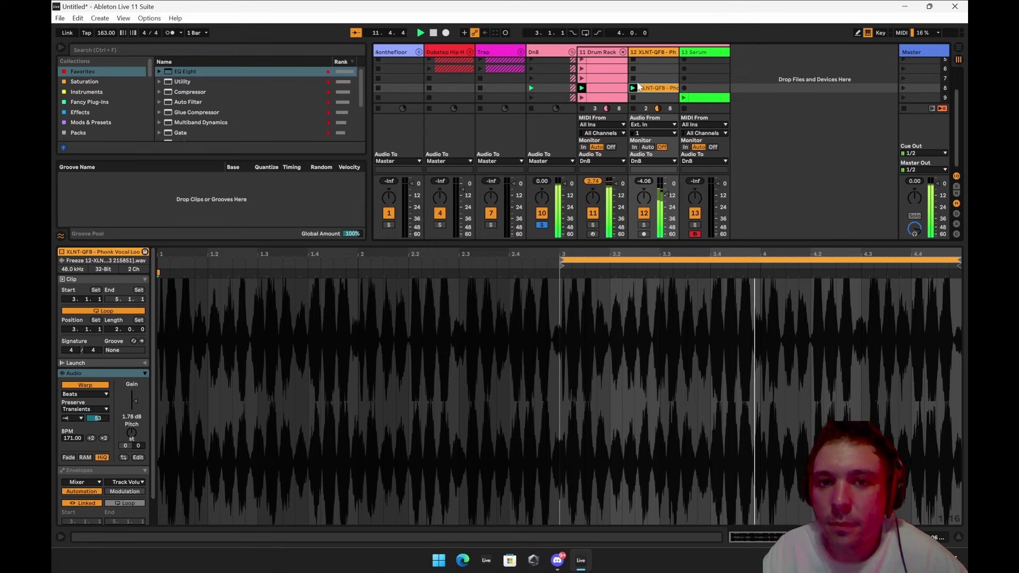
pyautogui.moveTo(101, 417)
pyautogui.mouseDown()
pyautogui.moveTo(101, 440)
pyautogui.moveTo(97, 425)
pyautogui.mouseUp()
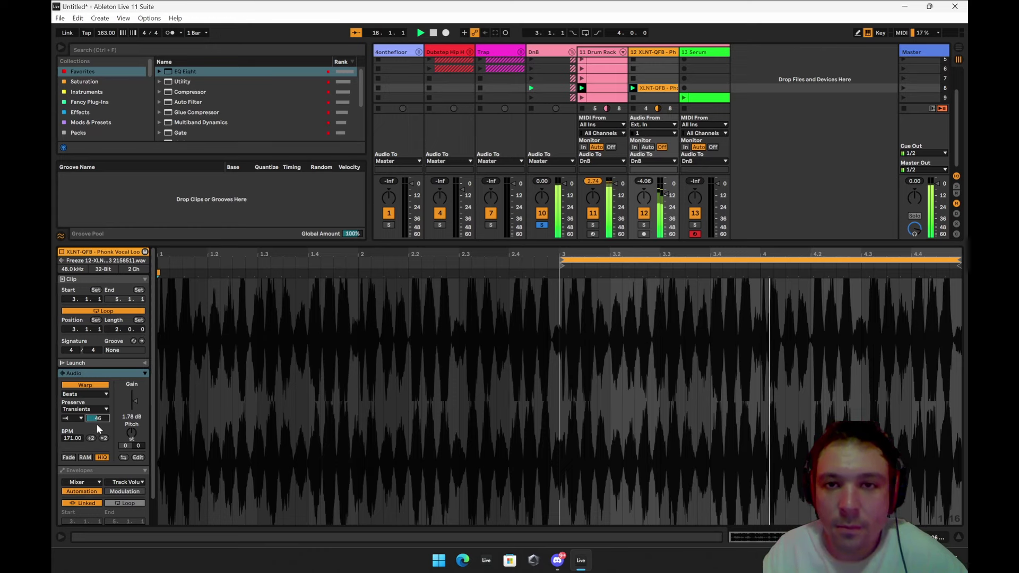
# Launch scene 9 with the Serum clip, and switch the drums to the first DnB Drum Rack clip.
pyautogui.click(902, 98)
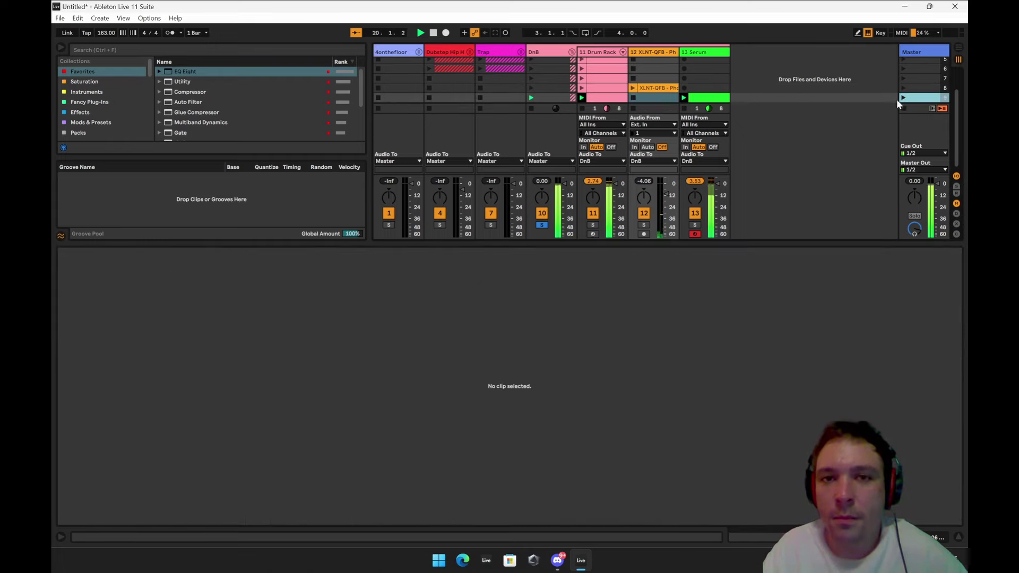
pyautogui.scroll(4, 584, 63)
pyautogui.click(584, 62)
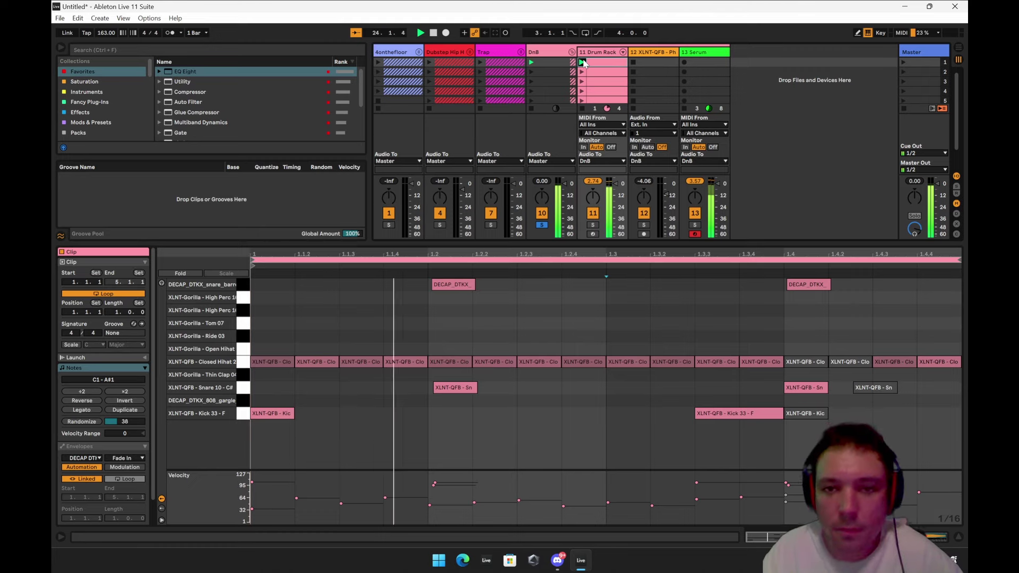
pyautogui.scroll(-3, 619, 81)
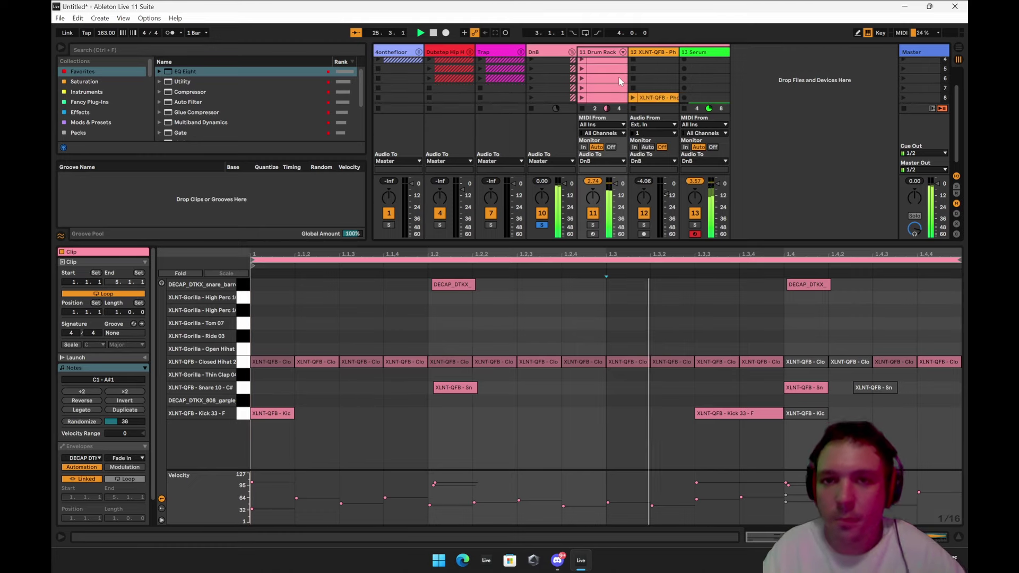
pyautogui.scroll(-1, 620, 81)
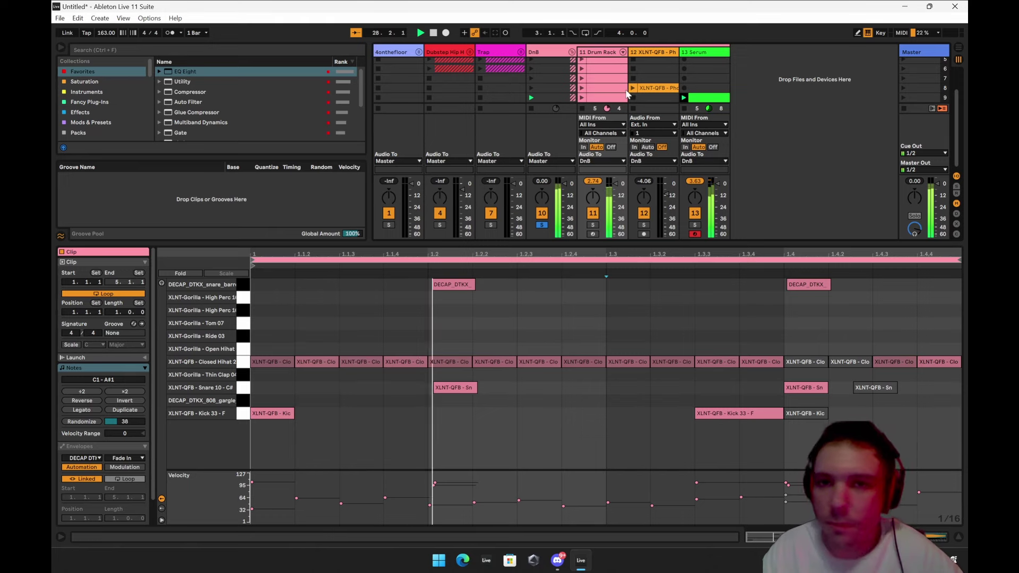
pyautogui.scroll(4, 609, 68)
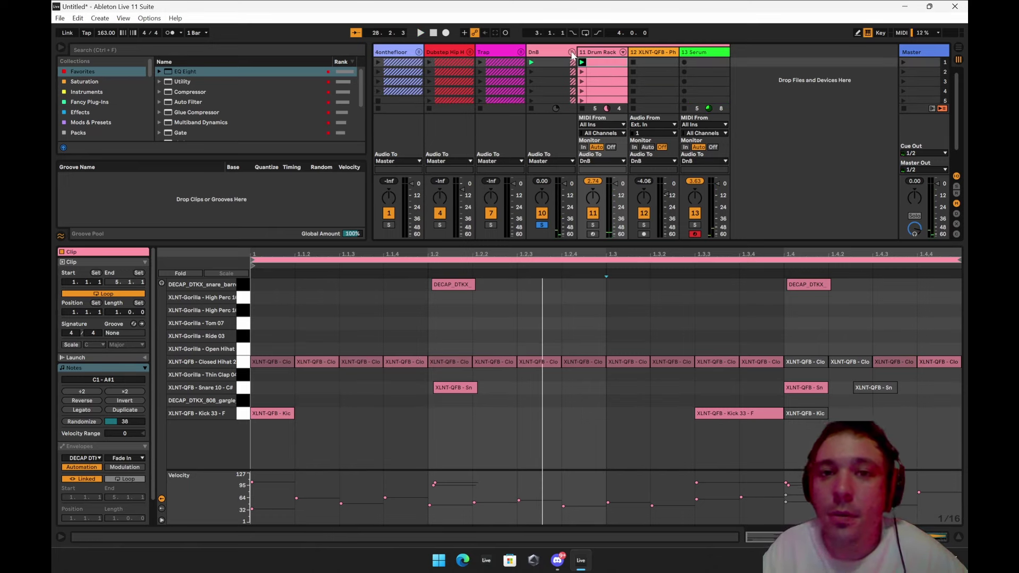
# Fold and unfold the DnB group, and launch its seventh Drum Rack clip together with the Serum clip.
pyautogui.click(572, 53)
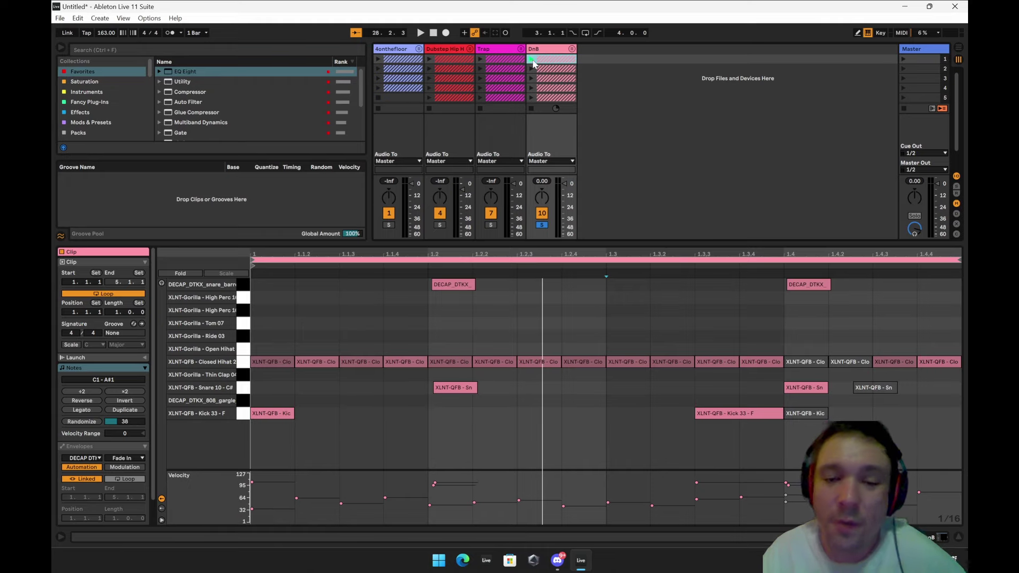
pyautogui.click(572, 49)
pyautogui.scroll(-3, 597, 94)
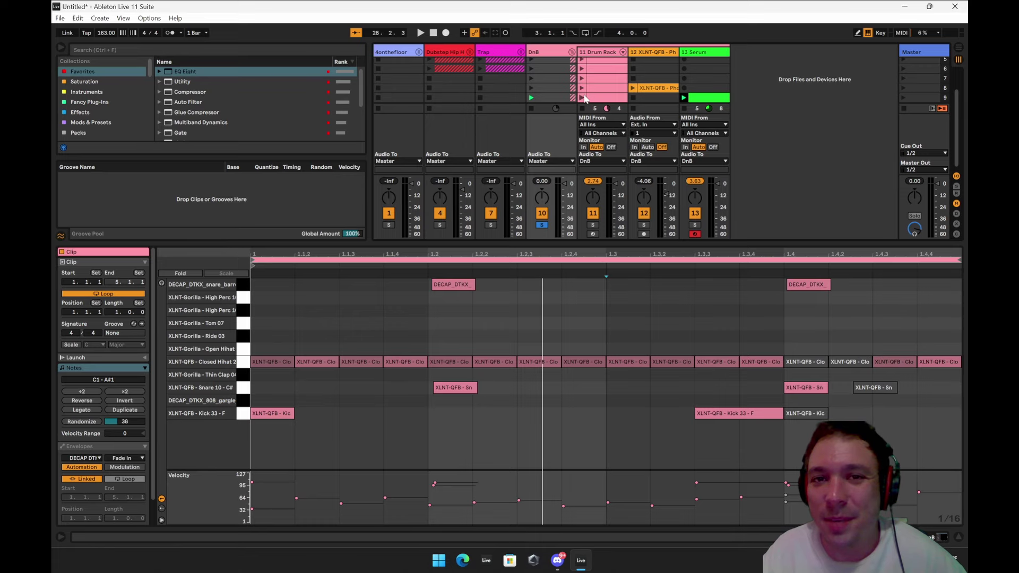
pyautogui.click(581, 78)
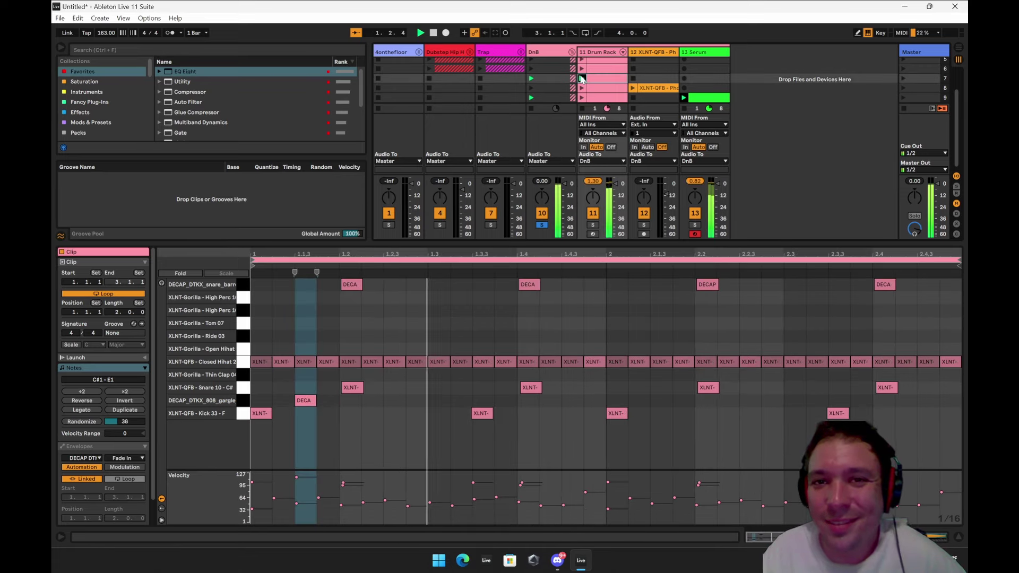